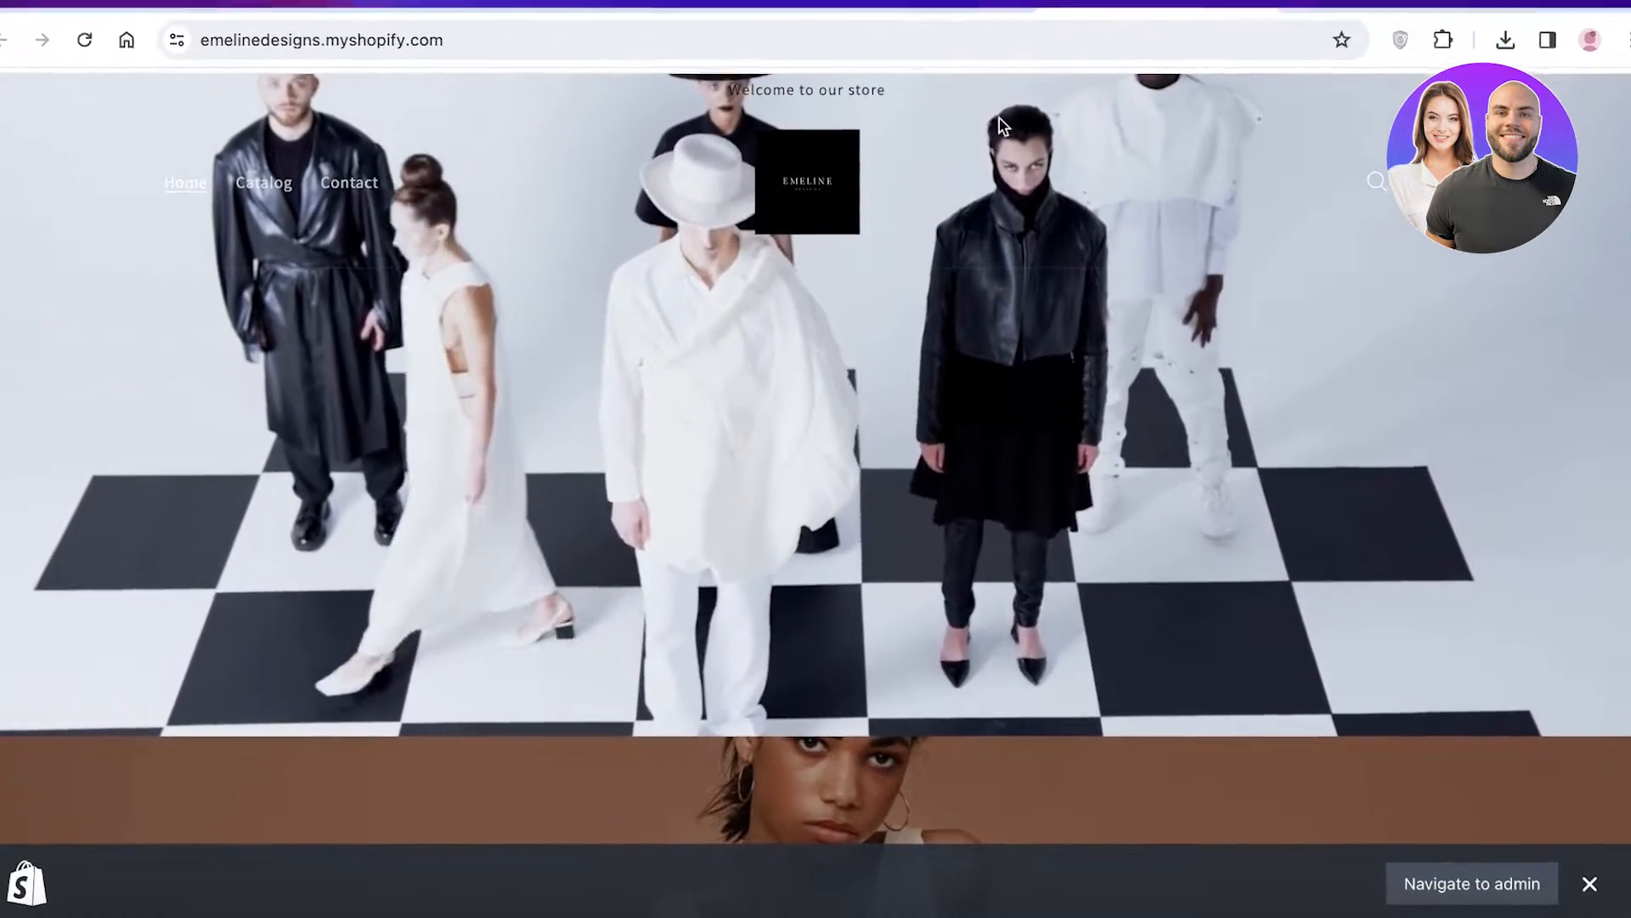
- Examine the published store's home page with its video banner and the Dawn preview's home page with its image banner
{"action": "scroll", "coordinate": [977, 213], "scroll_direction": "down", "scroll_amount": 5}
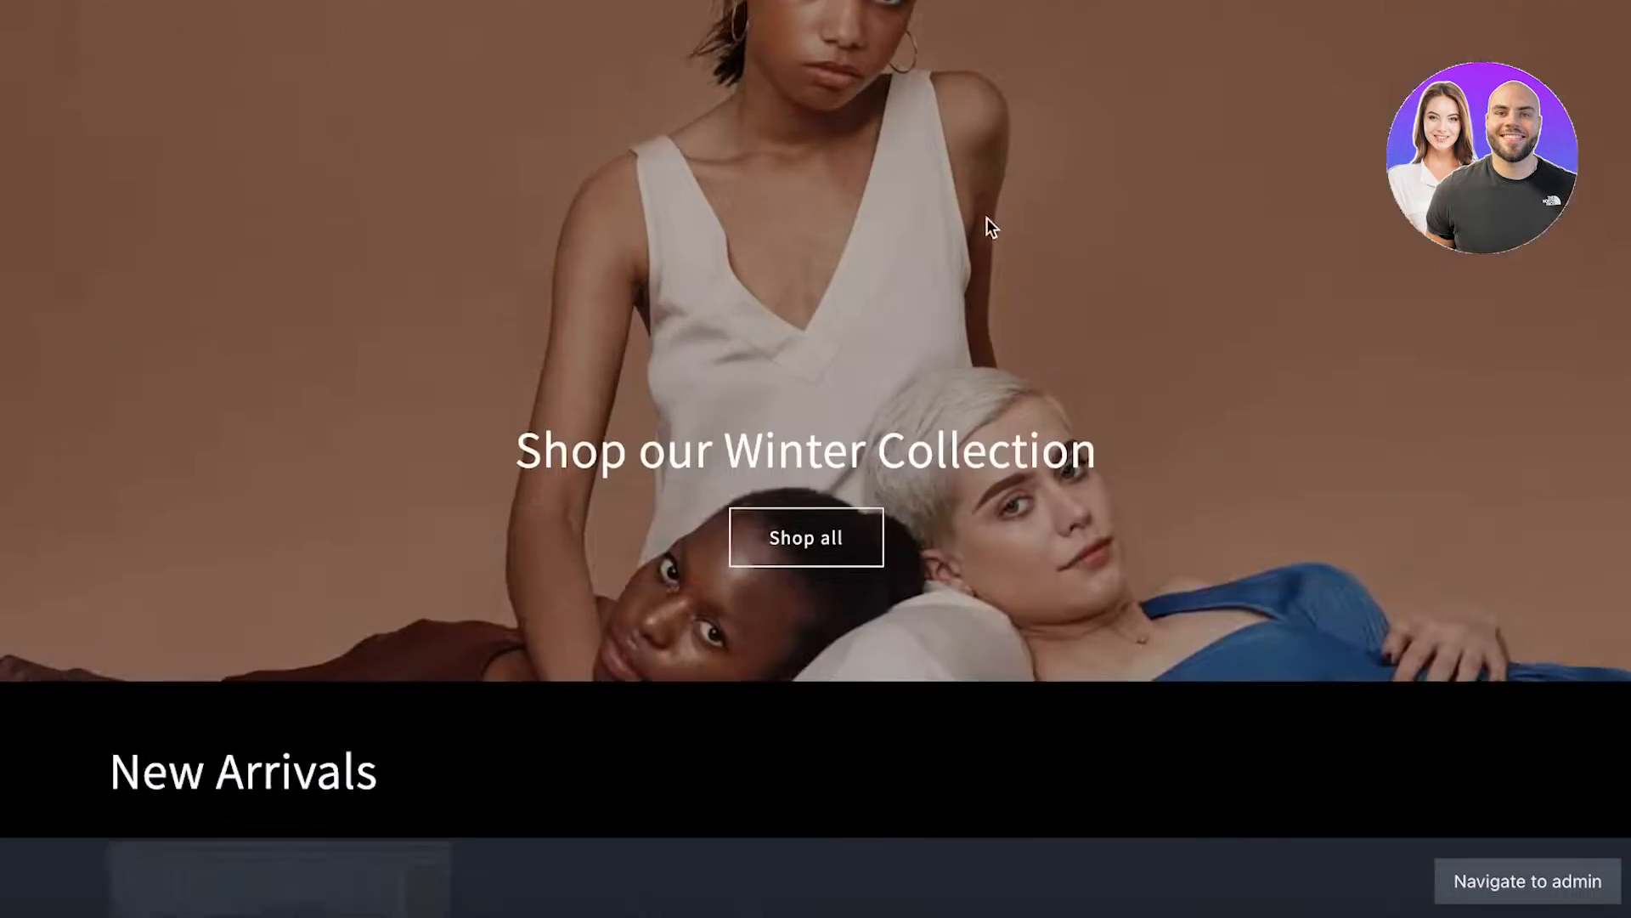
{"action": "scroll", "coordinate": [987, 218], "scroll_direction": "up", "scroll_amount": 8}
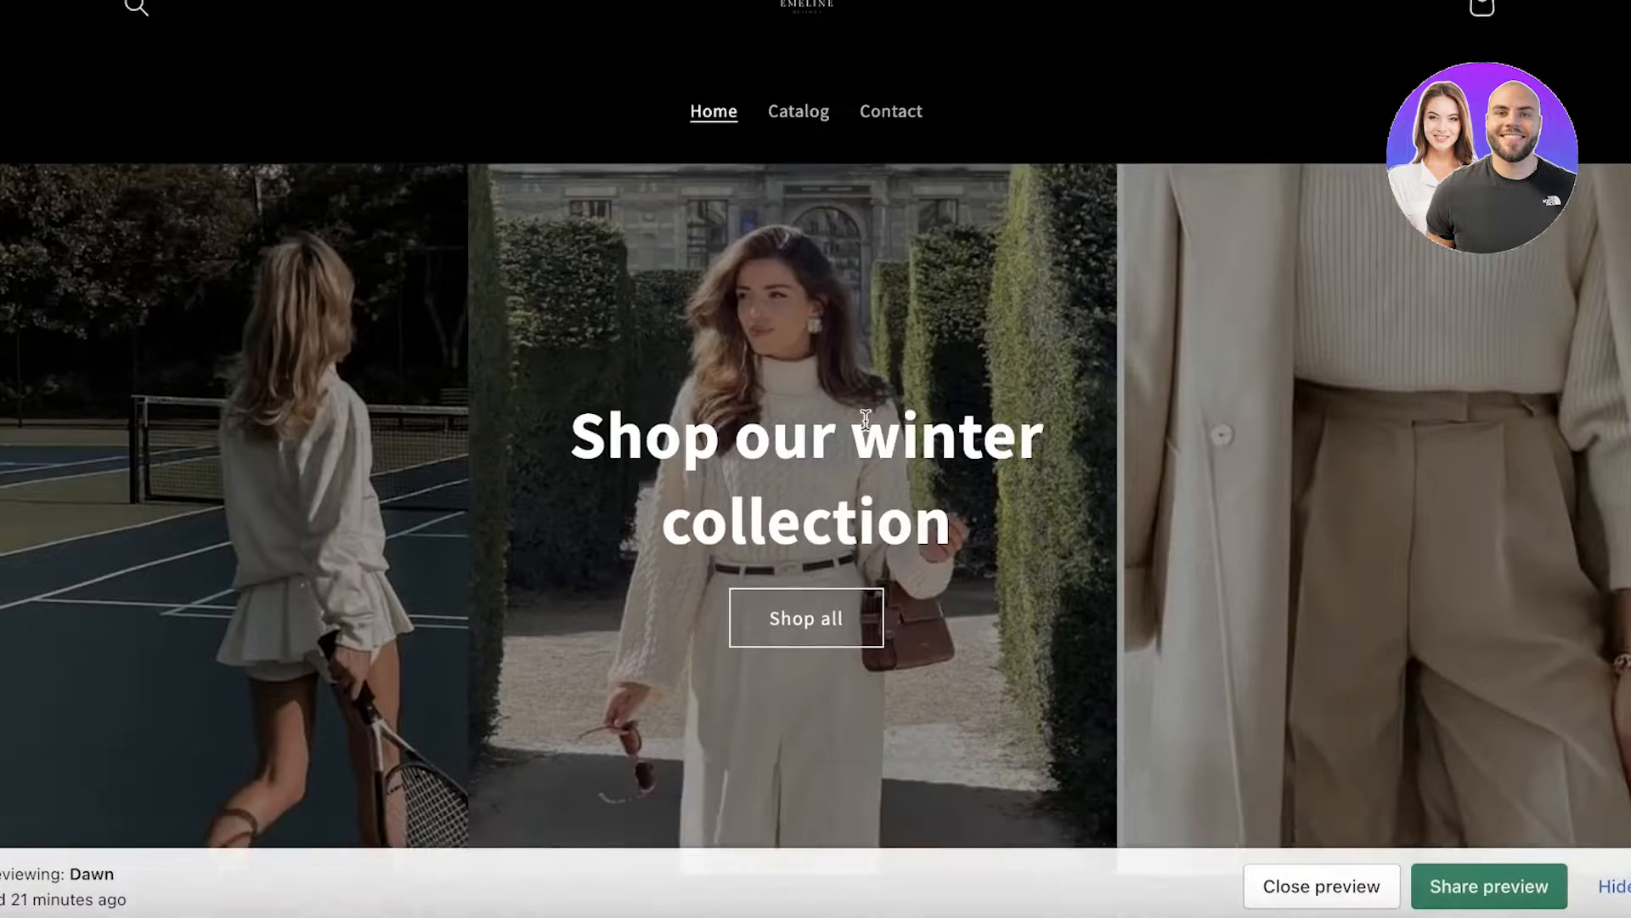
{"action": "scroll", "coordinate": [1191, 506], "scroll_direction": "up", "scroll_amount": 1}
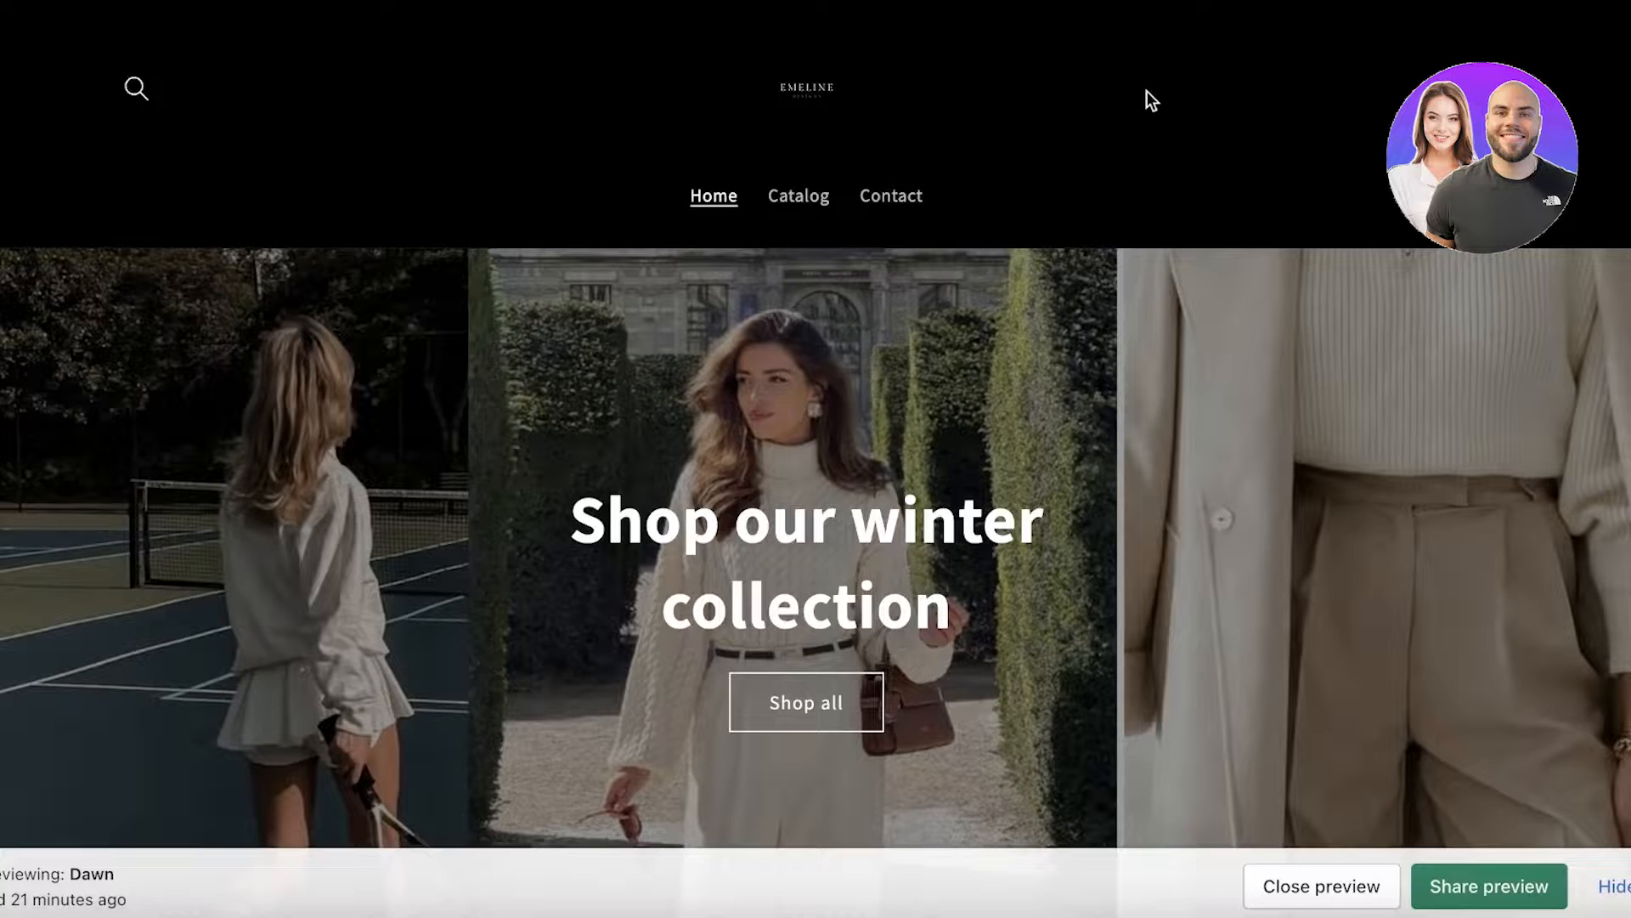
{"action": "scroll", "coordinate": [161, 404], "scroll_direction": "down", "scroll_amount": 3}
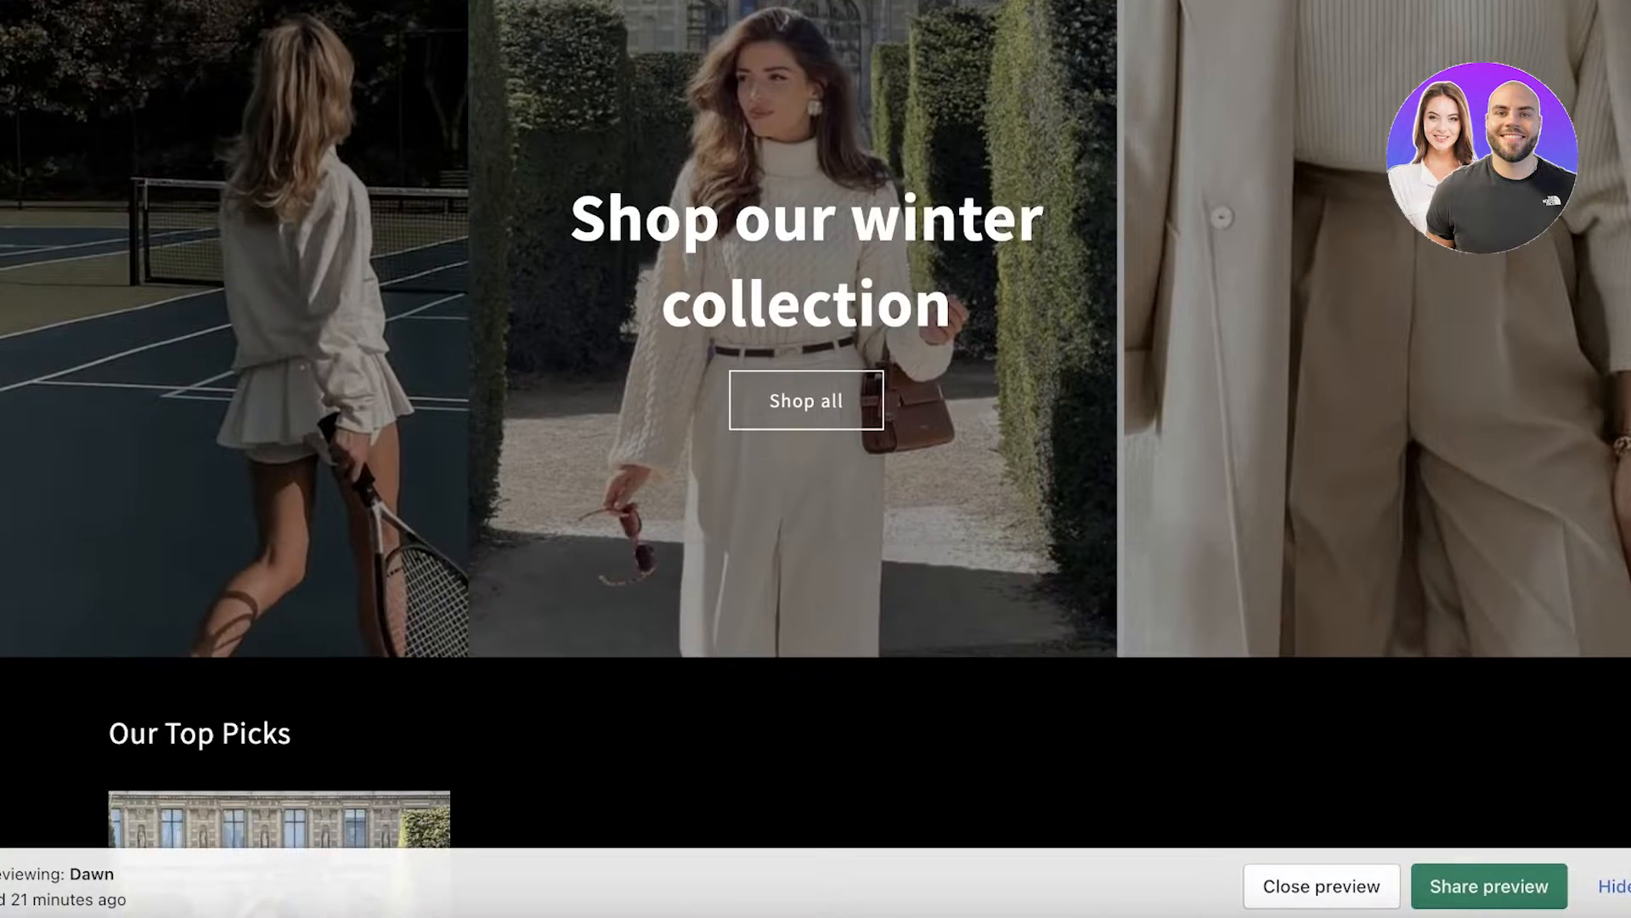
{"action": "scroll", "coordinate": [1124, 350], "scroll_direction": "up", "scroll_amount": 3}
{"action": "scroll", "coordinate": [1141, 357], "scroll_direction": "down", "scroll_amount": 3}
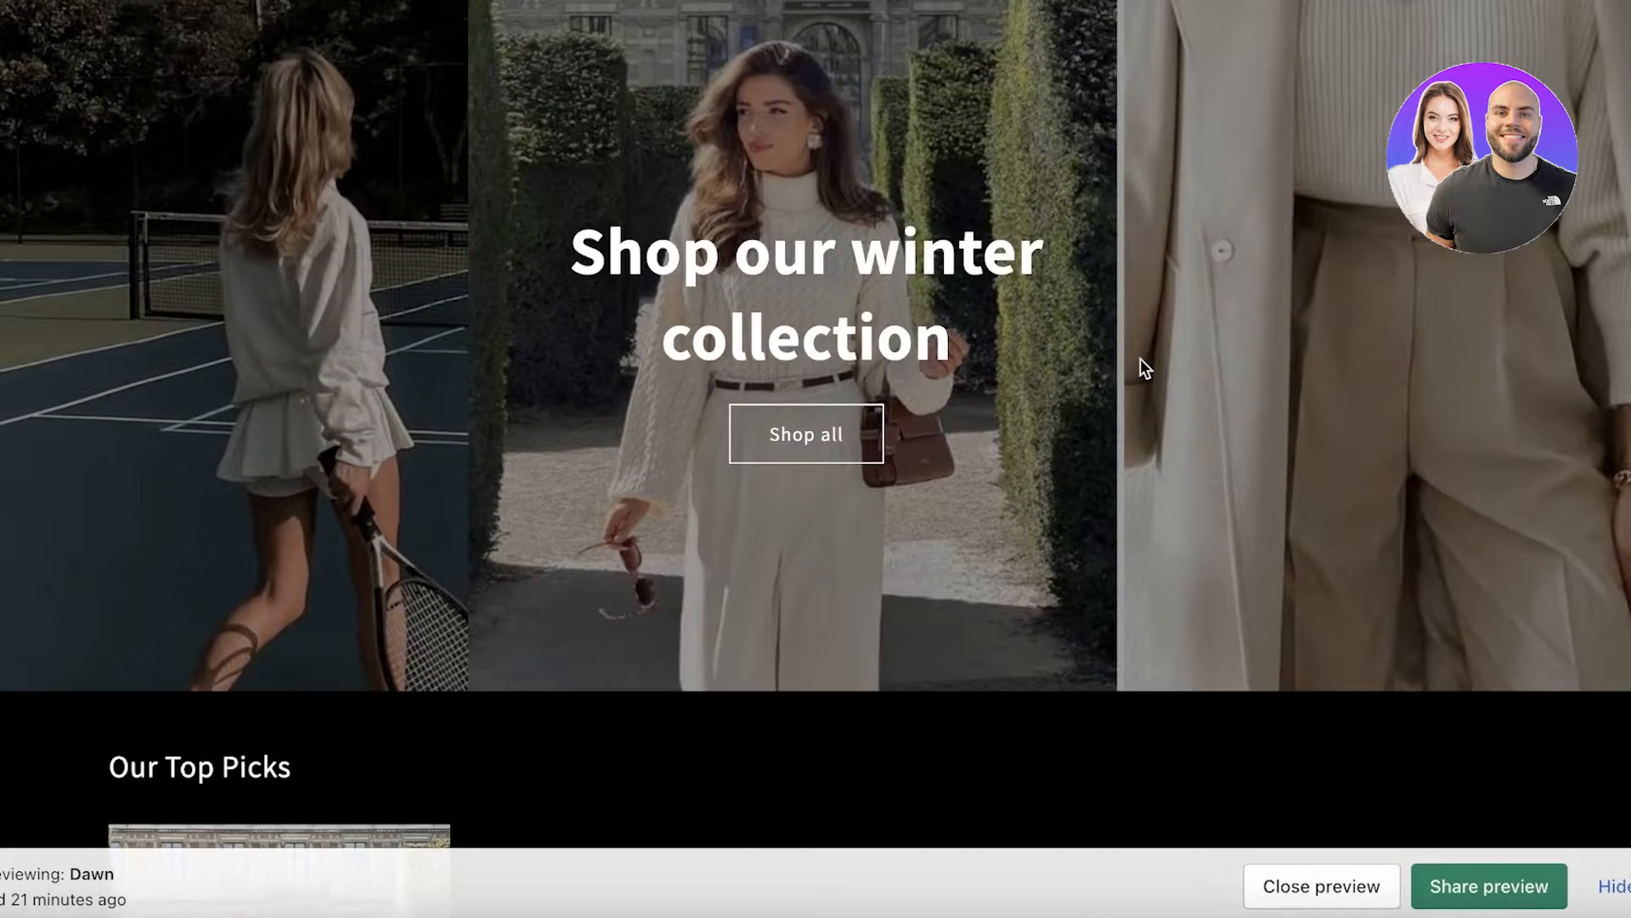
{"action": "scroll", "coordinate": [1141, 358], "scroll_direction": "up", "scroll_amount": 3}
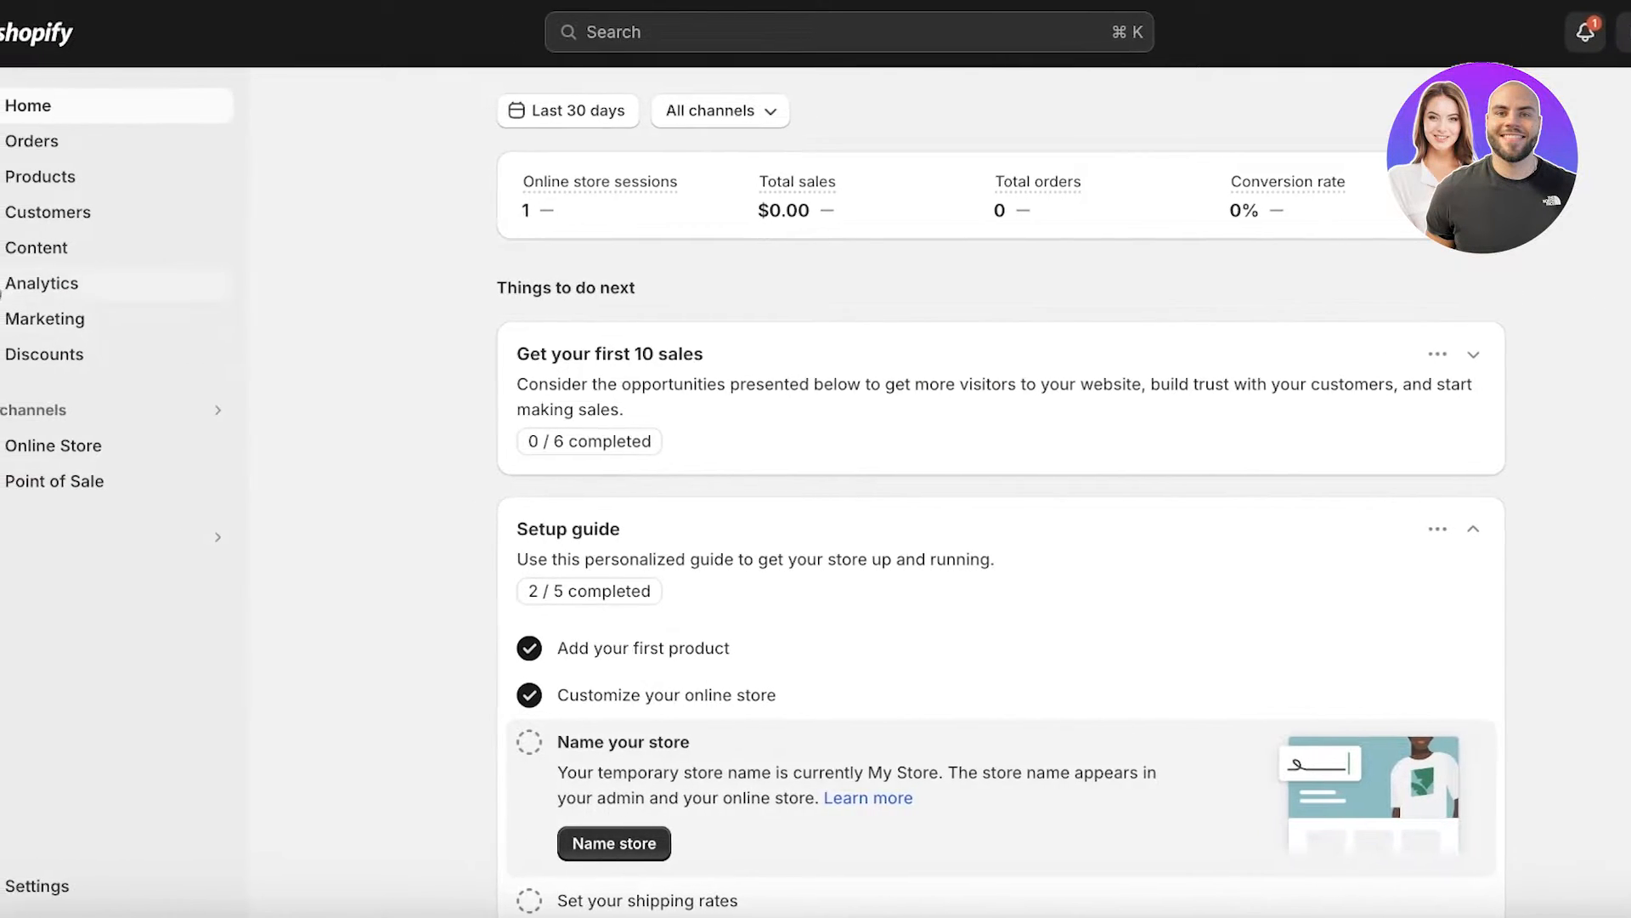
- Open the store's content files, preview butterfl.mp4 and Untitled design (1).mp4 in the upload dialog, and cancel the upload
{"action": "left_click", "coordinate": [30, 250]}
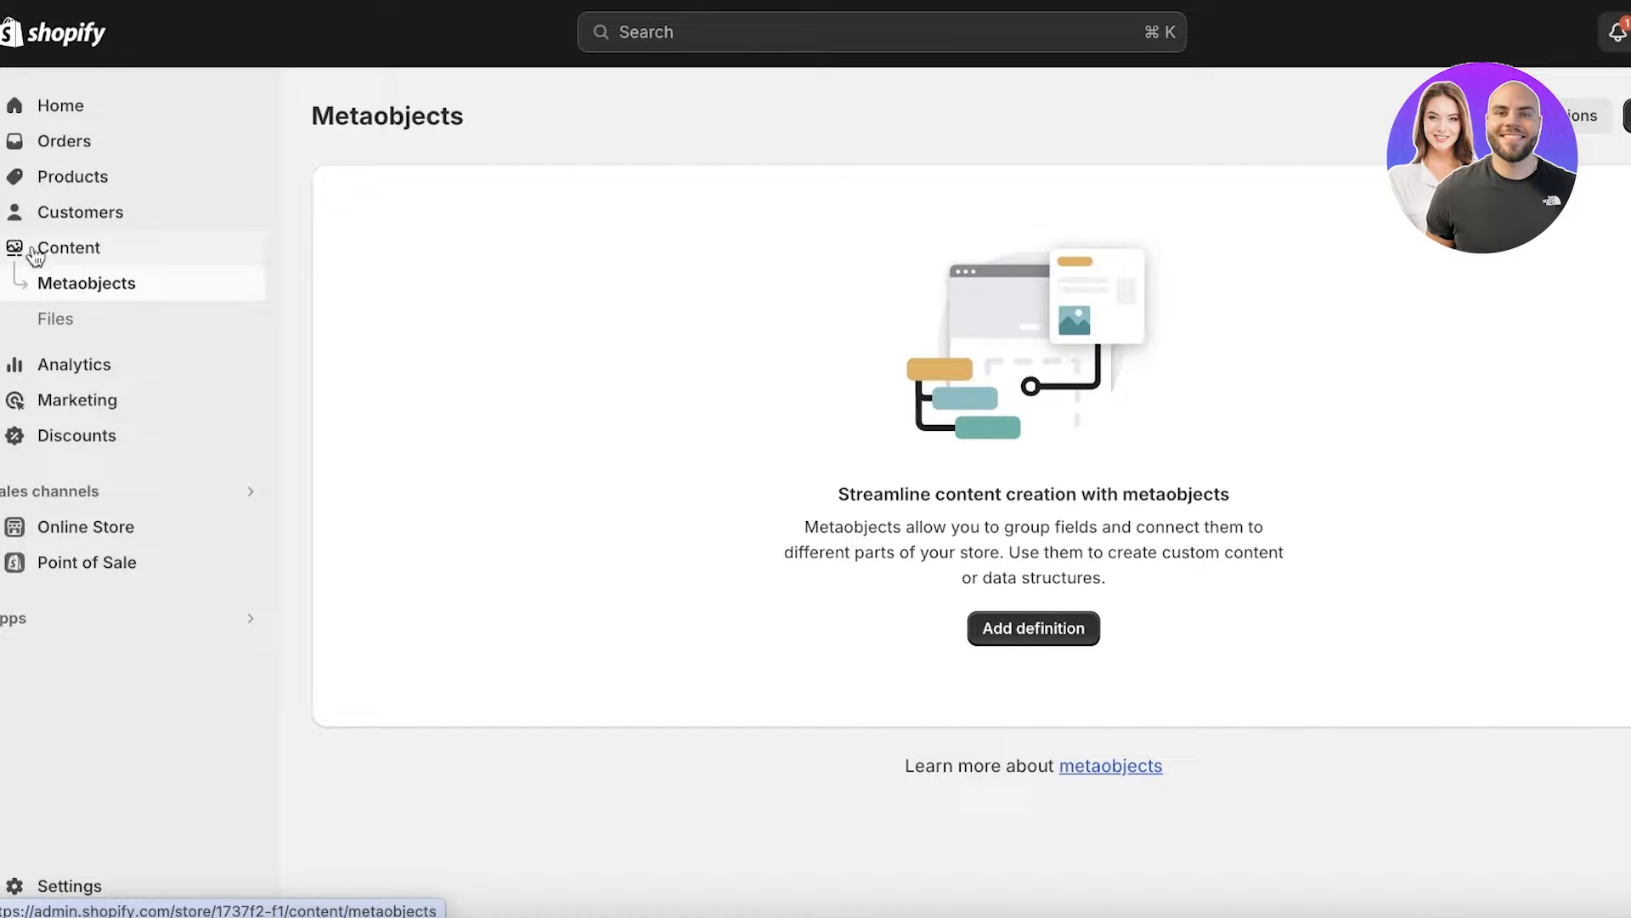
{"action": "left_click", "coordinate": [53, 318]}
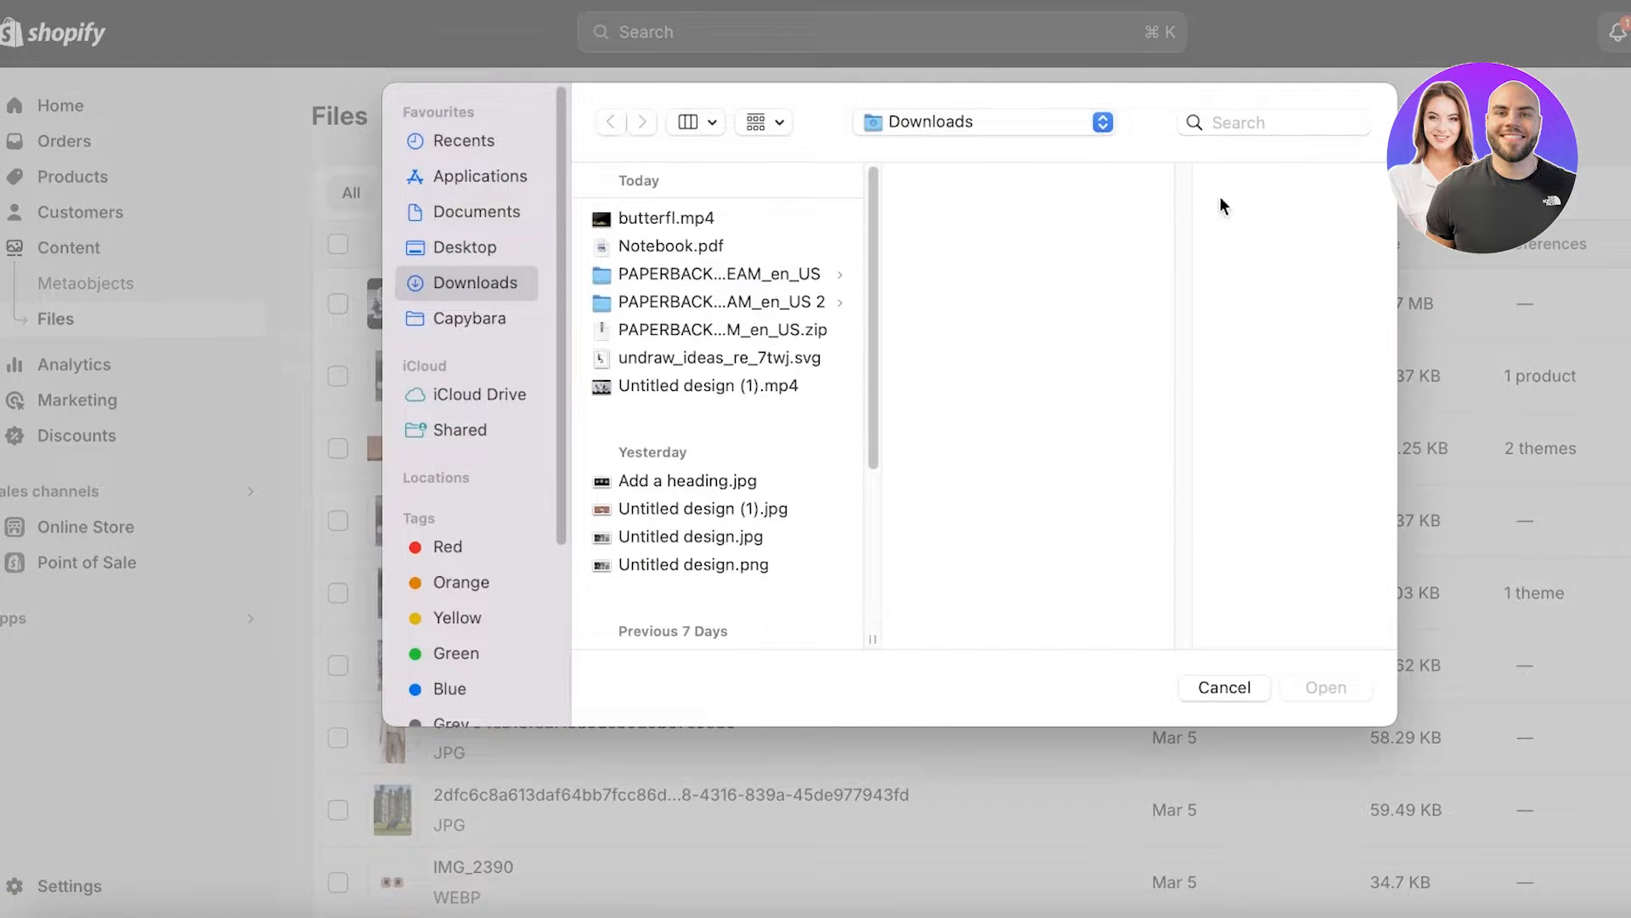
{"action": "left_click", "coordinate": [691, 219]}
{"action": "mouse_move", "coordinate": [1171, 338]}
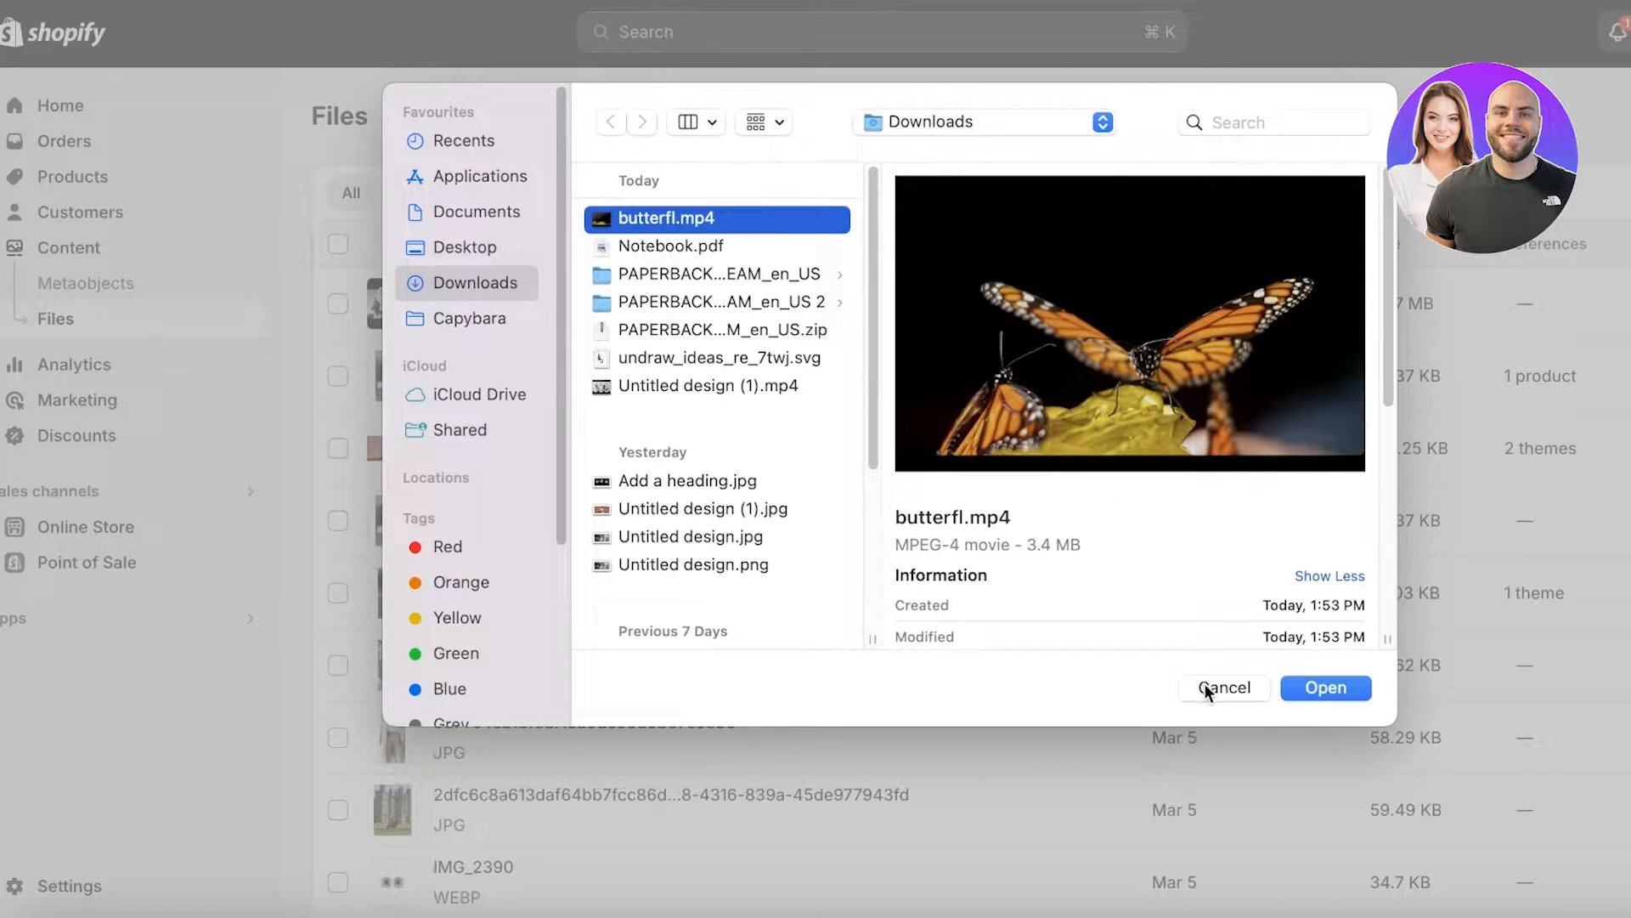
{"action": "left_click", "coordinate": [690, 385]}
{"action": "left_click", "coordinate": [1126, 330]}
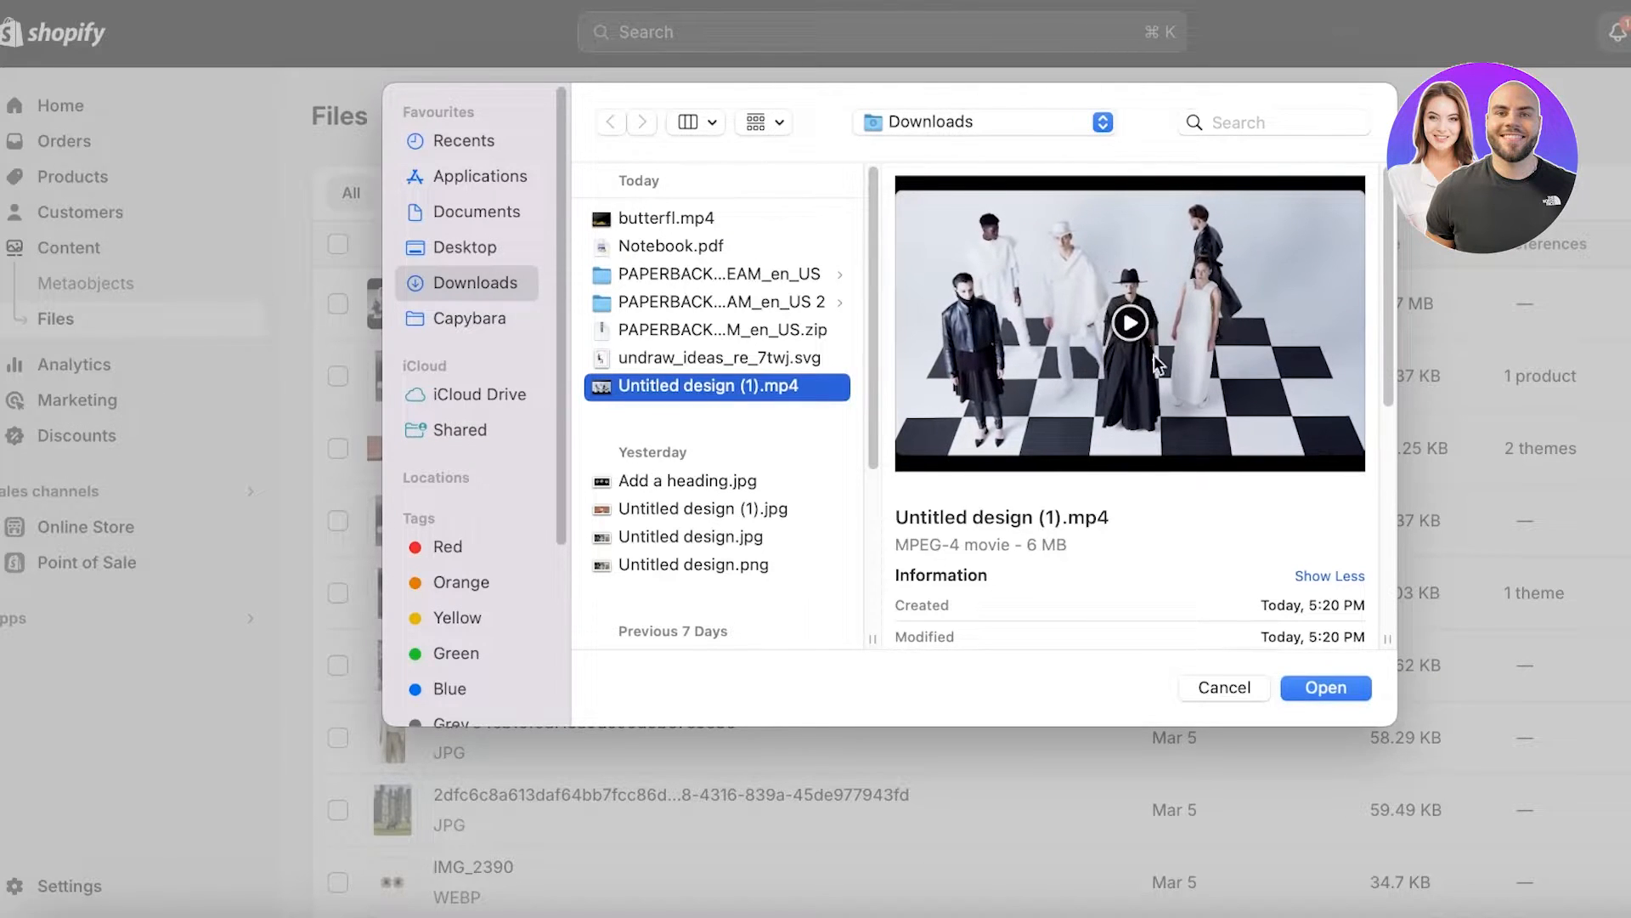
{"action": "left_click", "coordinate": [1224, 684]}
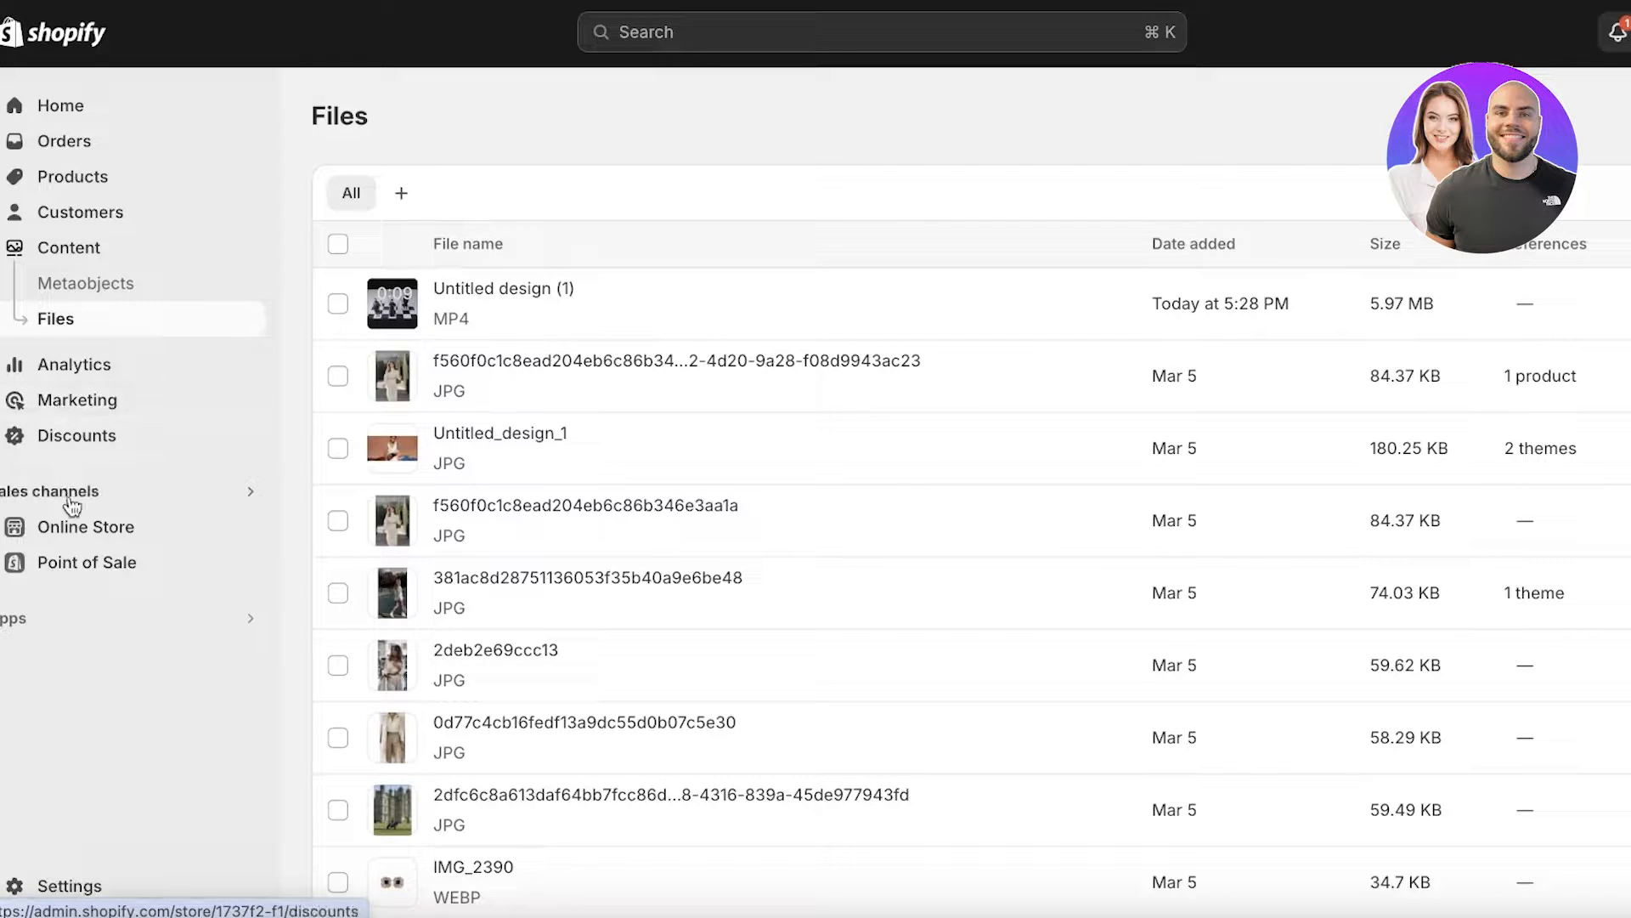
- Open the code editor for the unpublished Dawn theme in the online store's theme library
{"action": "left_click", "coordinate": [85, 529]}
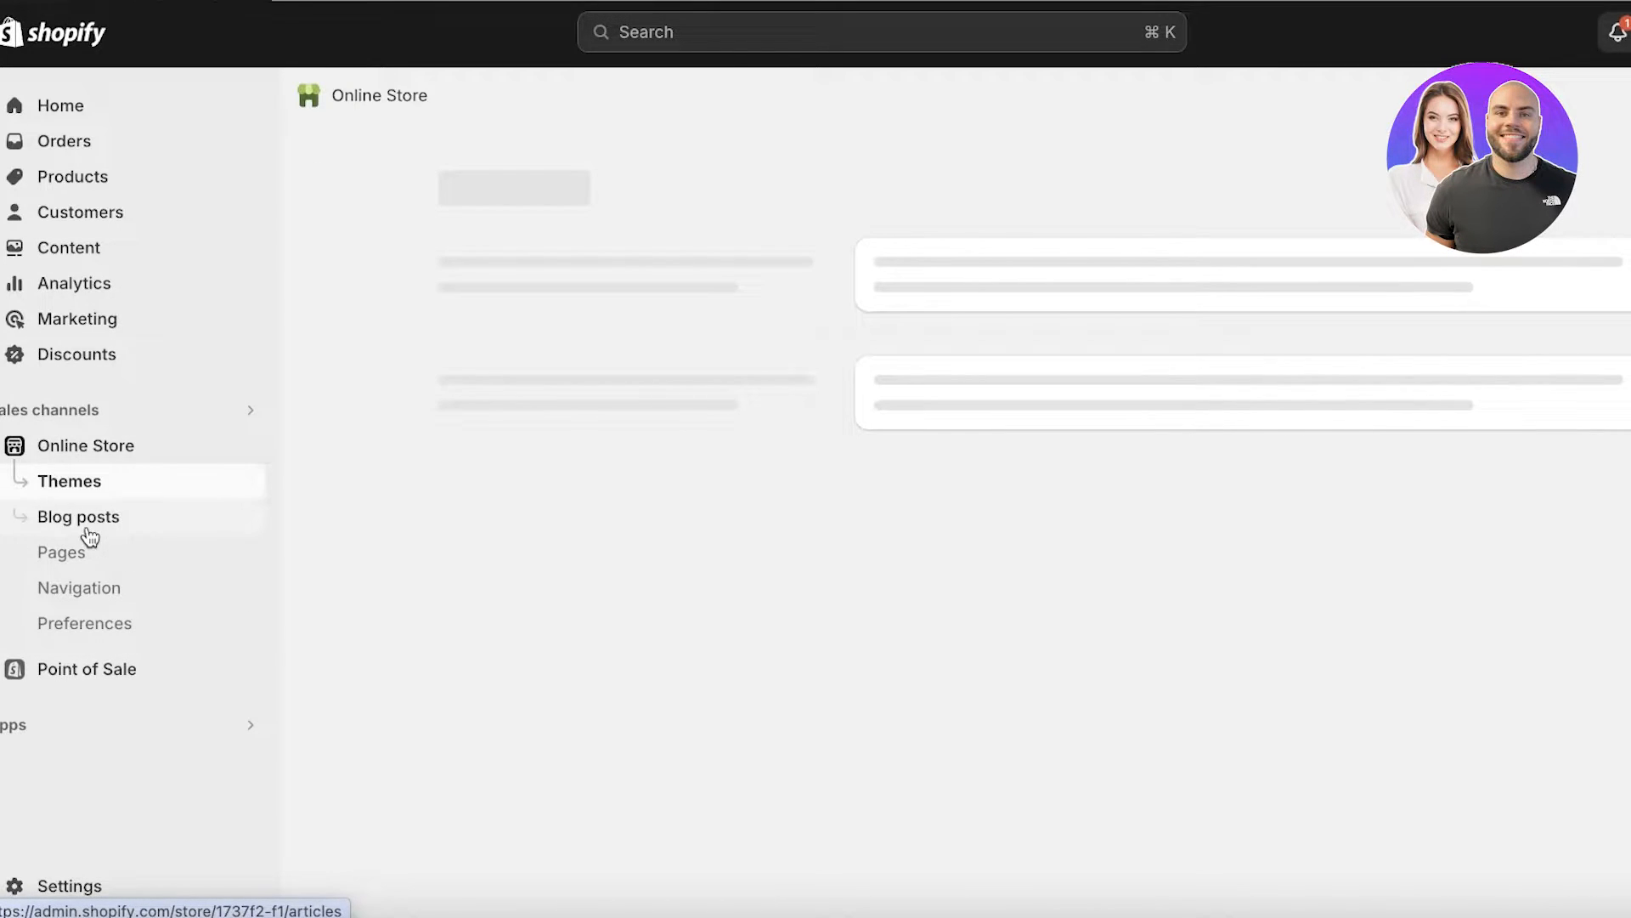
{"action": "scroll", "coordinate": [790, 429], "scroll_direction": "down", "scroll_amount": 3}
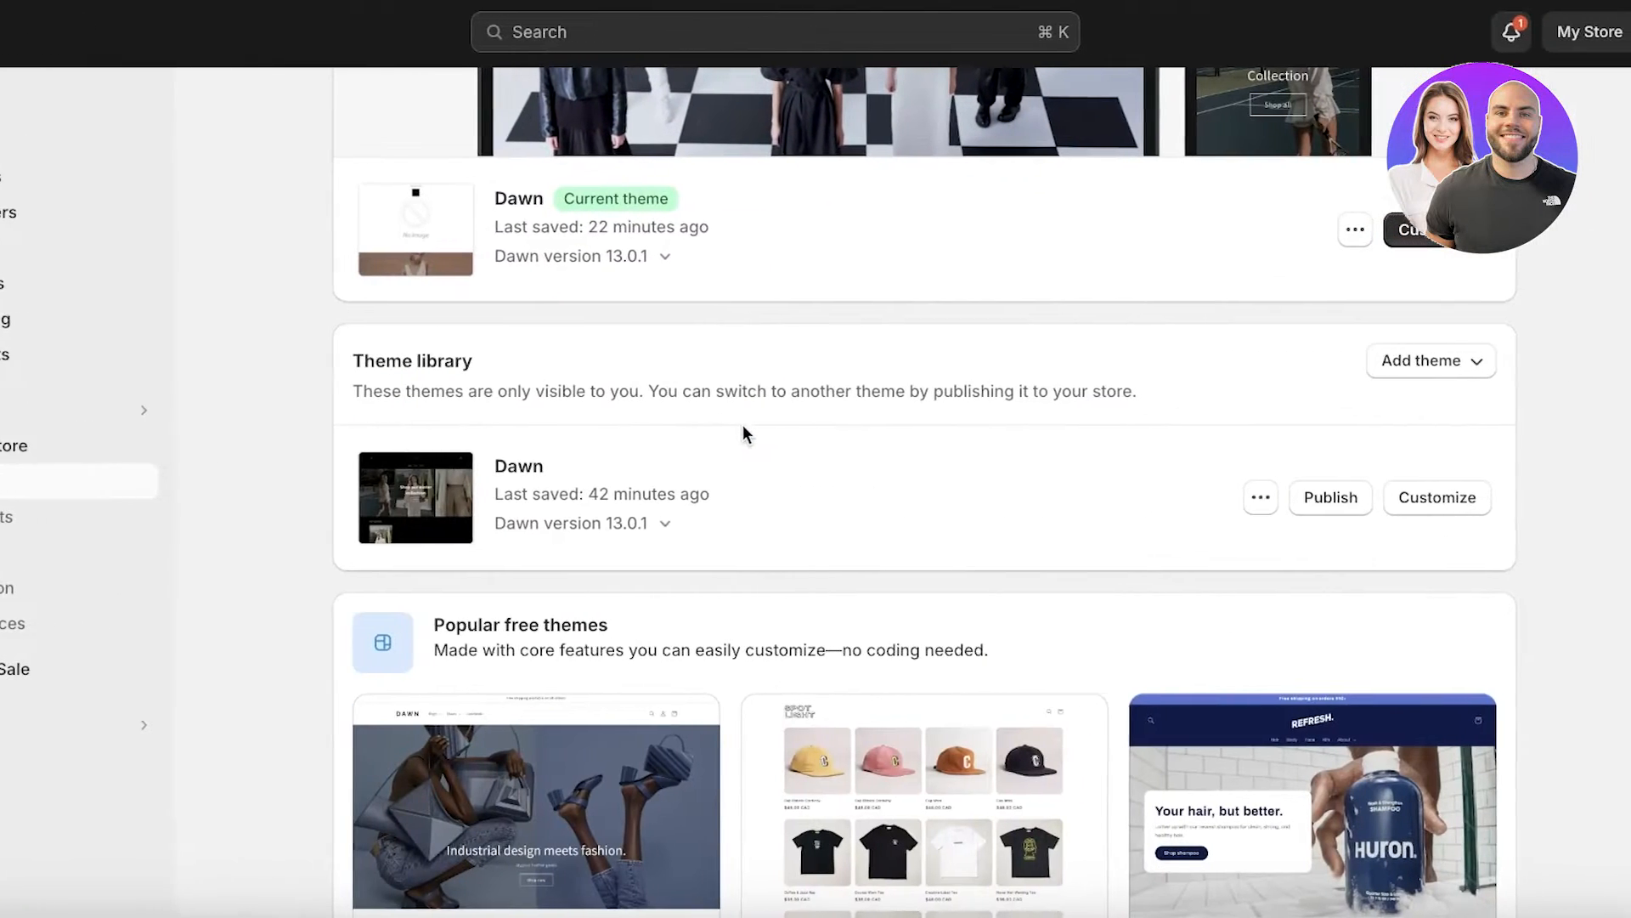
{"action": "scroll", "coordinate": [722, 430], "scroll_direction": "down", "scroll_amount": 1}
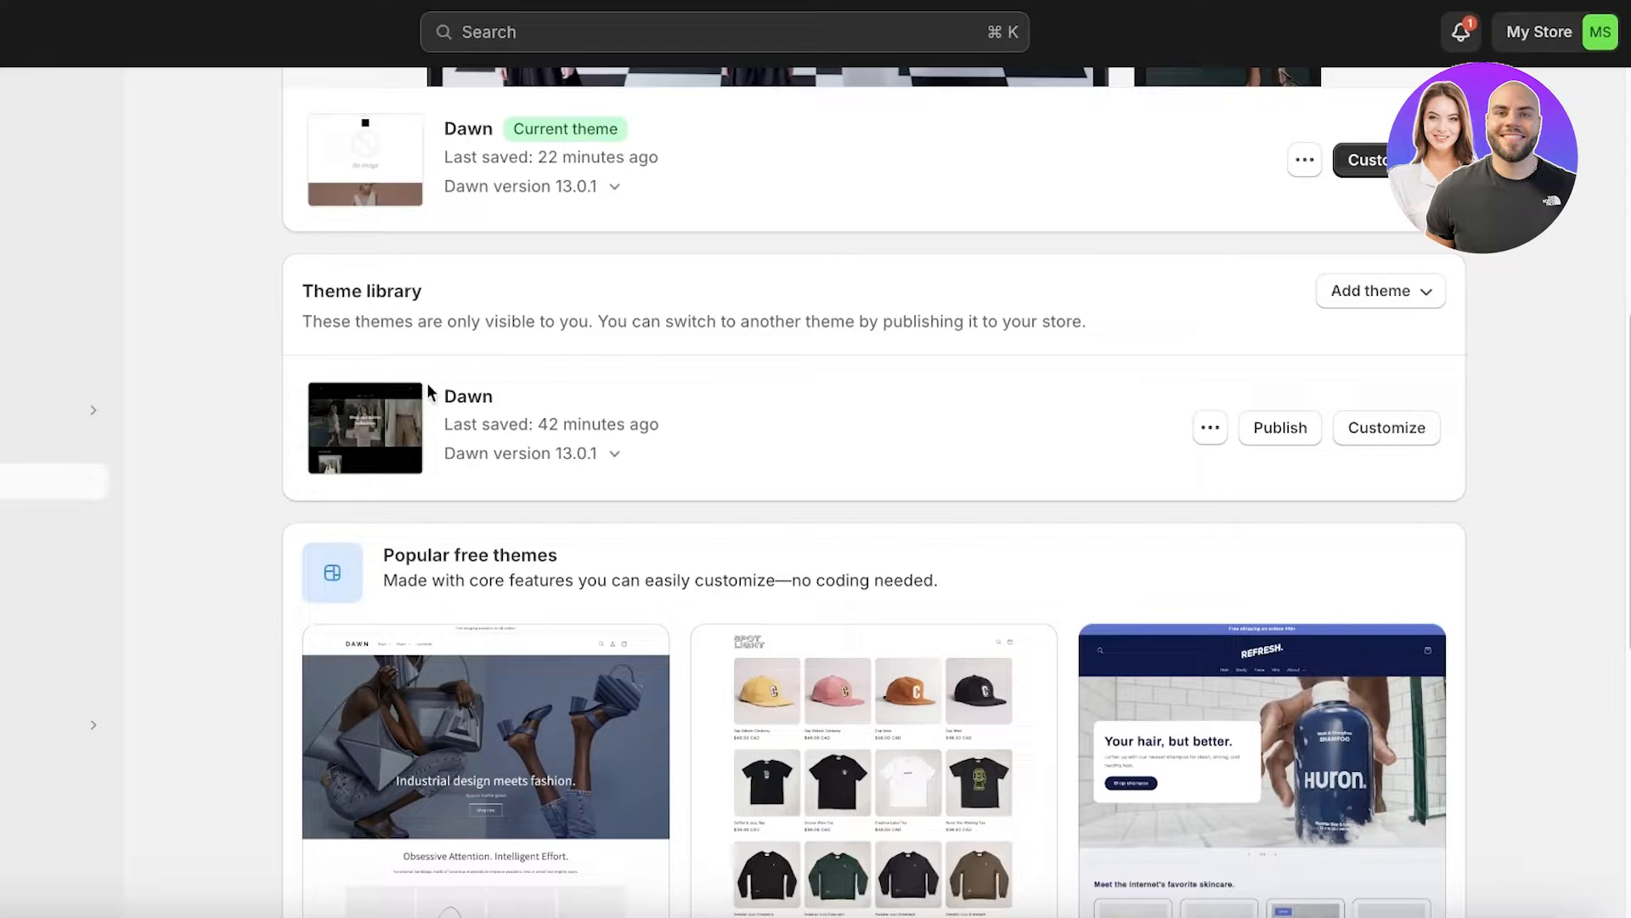
{"action": "scroll", "coordinate": [583, 367], "scroll_direction": "down", "scroll_amount": 1}
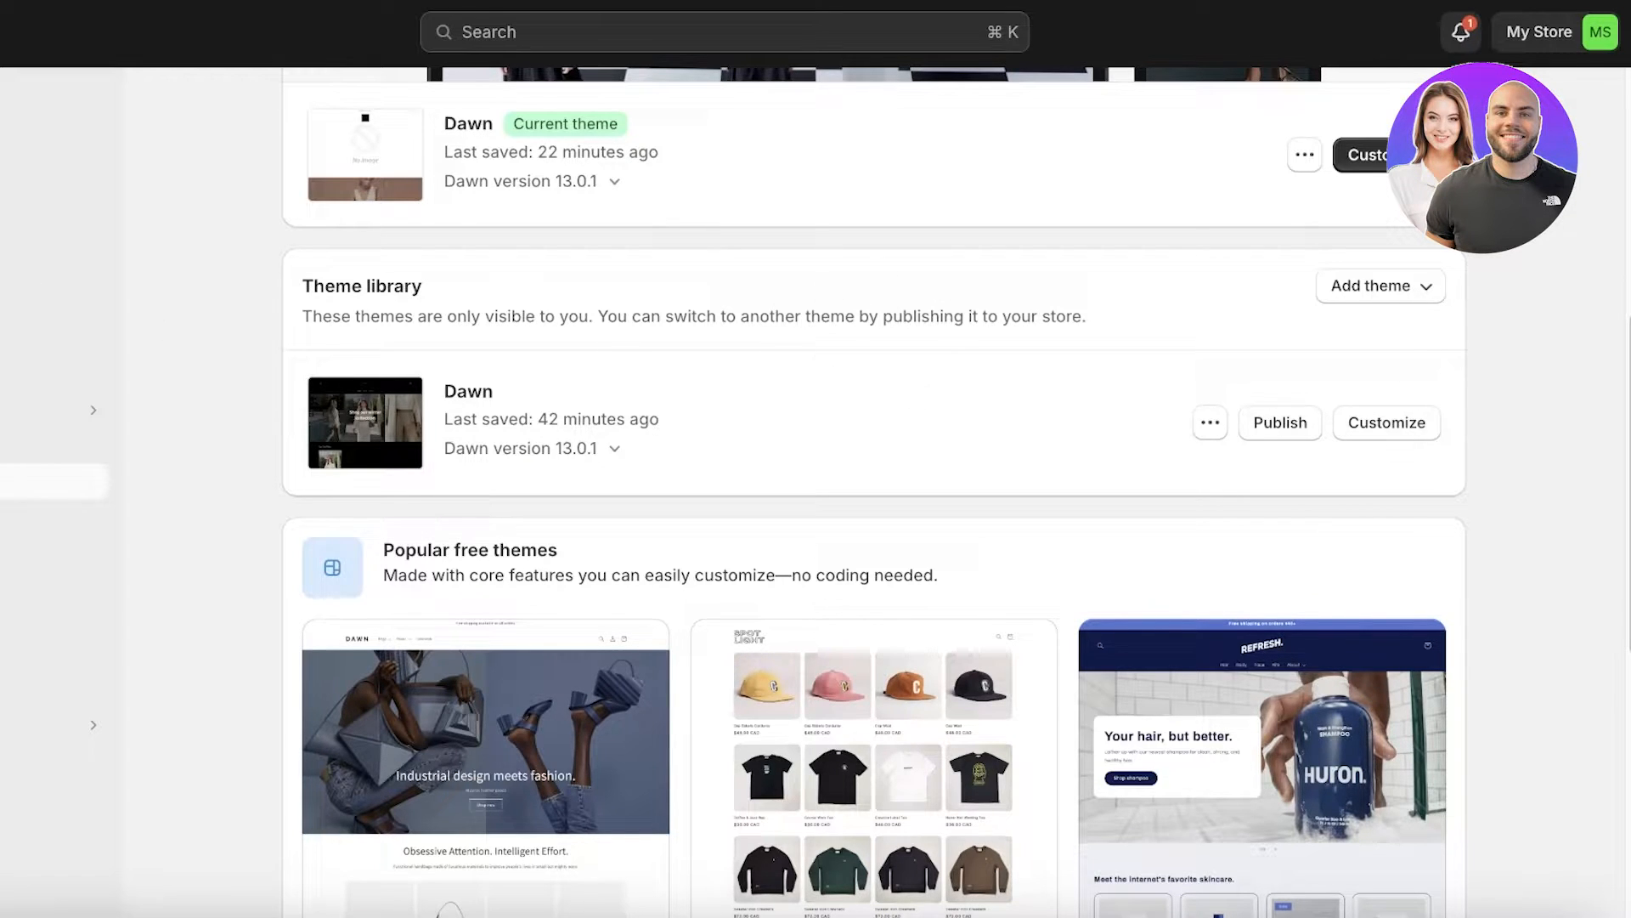
{"action": "left_click", "coordinate": [1210, 424]}
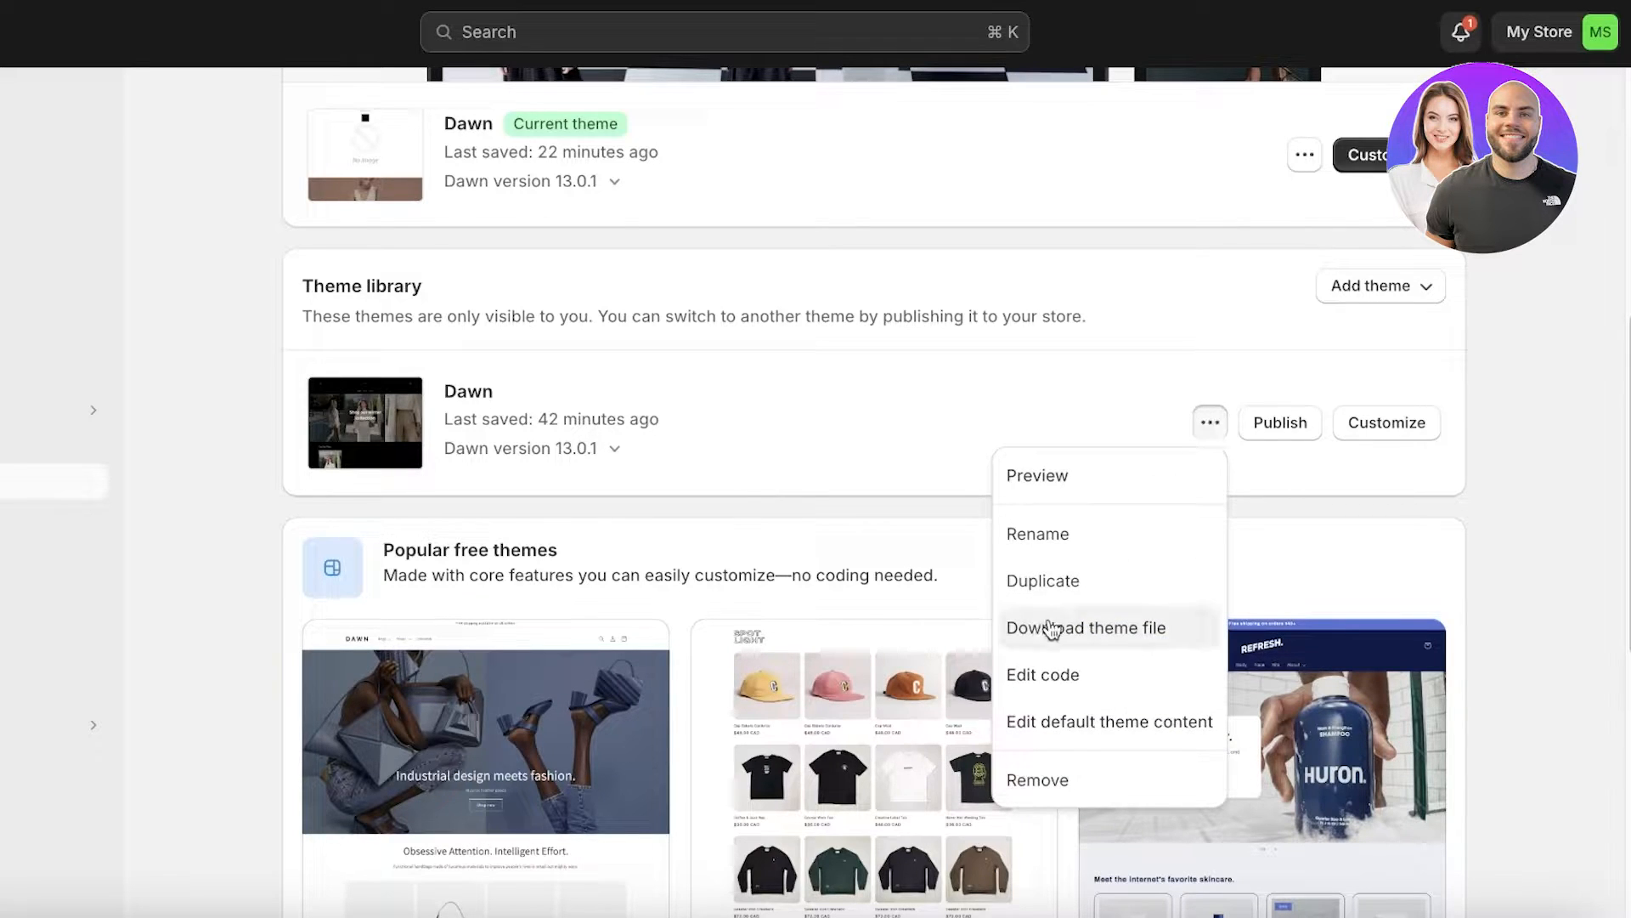
{"action": "left_click", "coordinate": [1059, 684]}
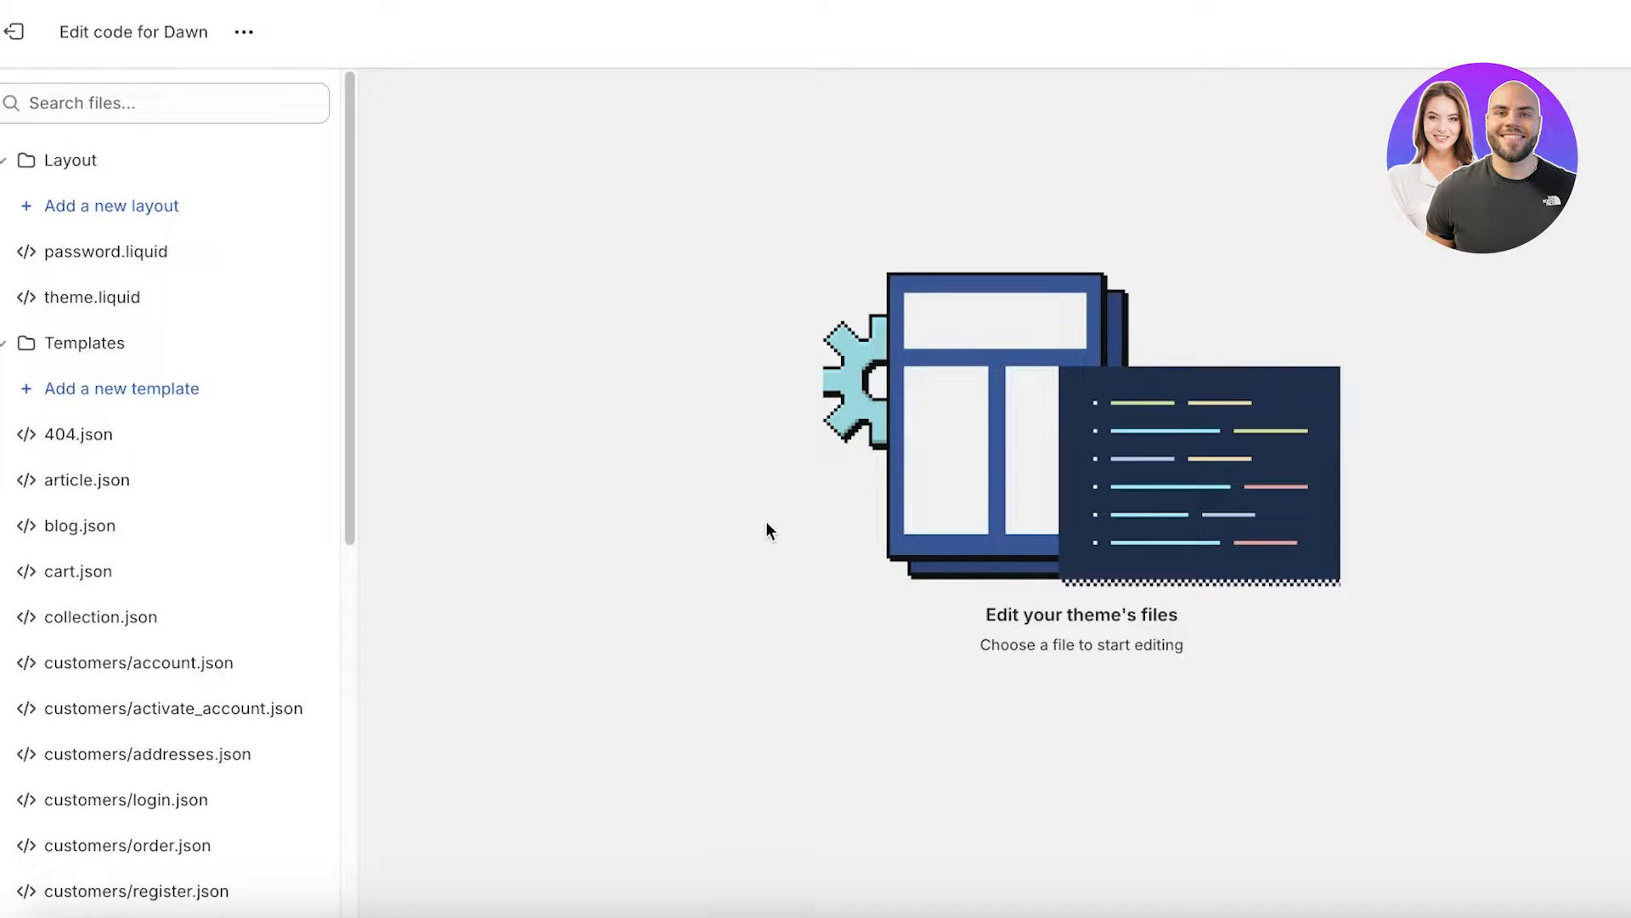
- Add a new liquid section file named background-video under Sections and delete its default schema code
{"action": "left_click", "coordinate": [5, 160]}
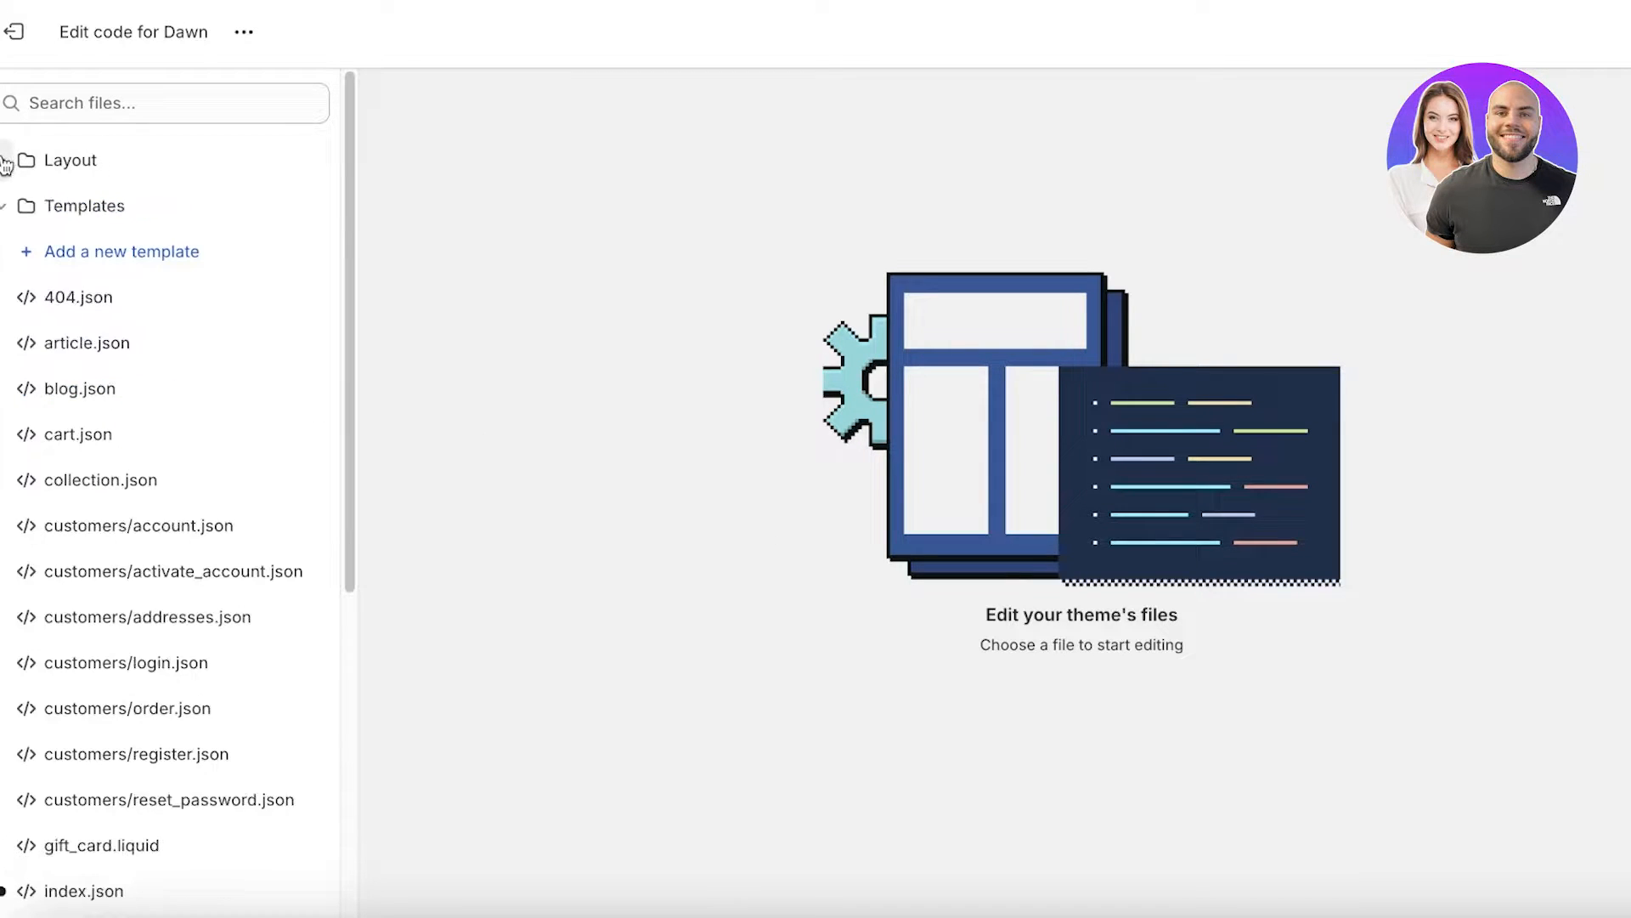
{"action": "left_click", "coordinate": [7, 206]}
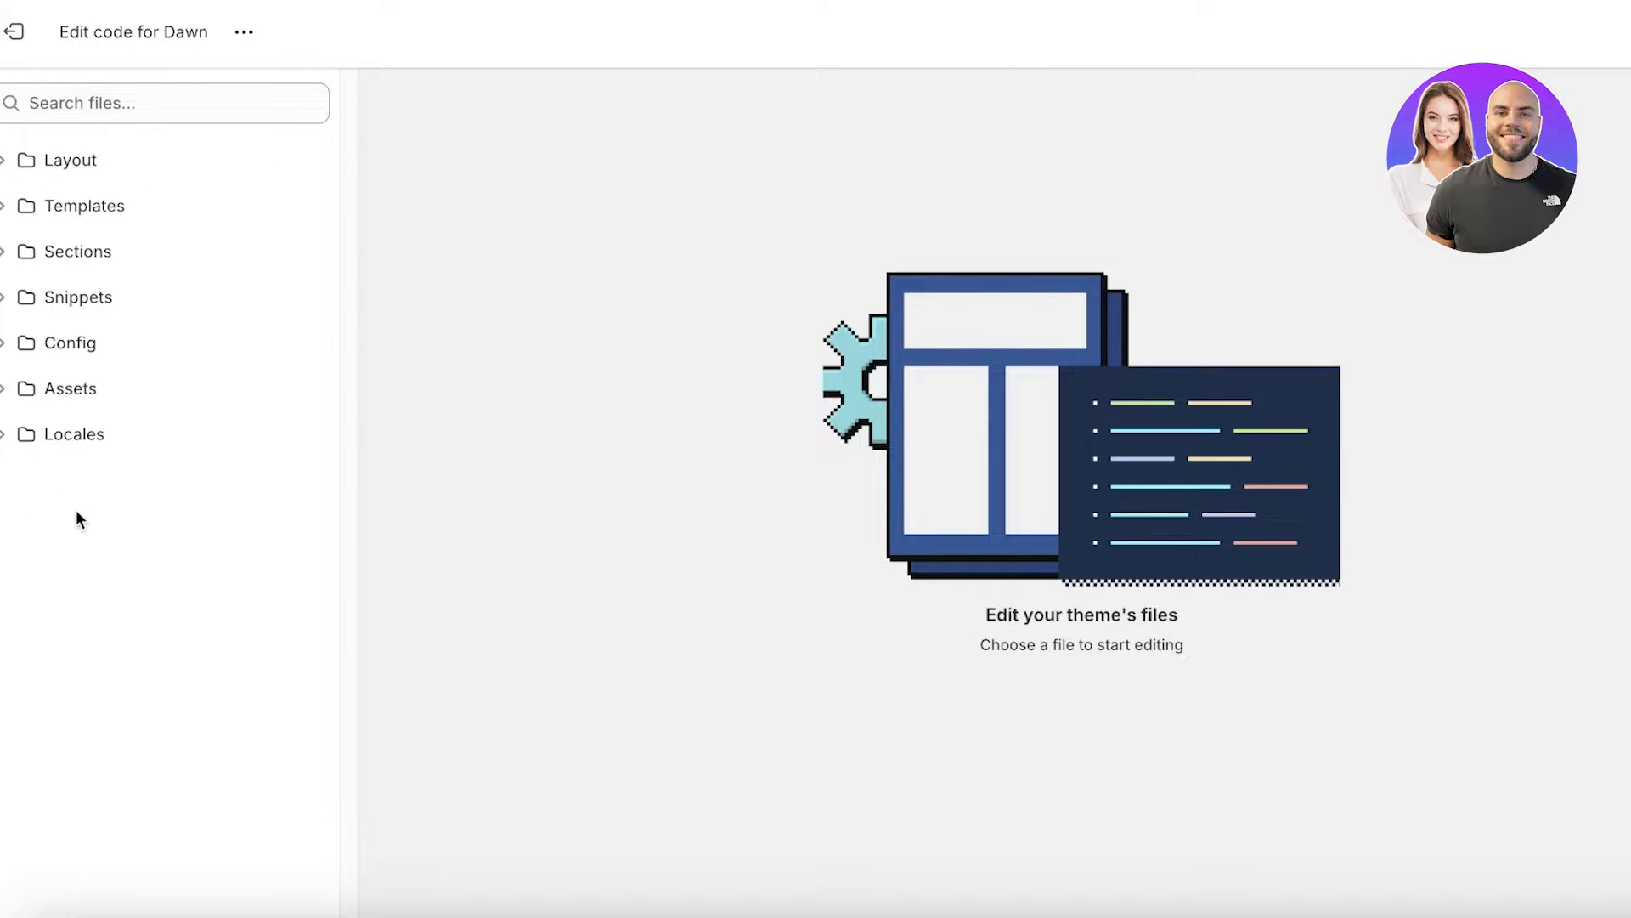
{"action": "left_click", "coordinate": [90, 256]}
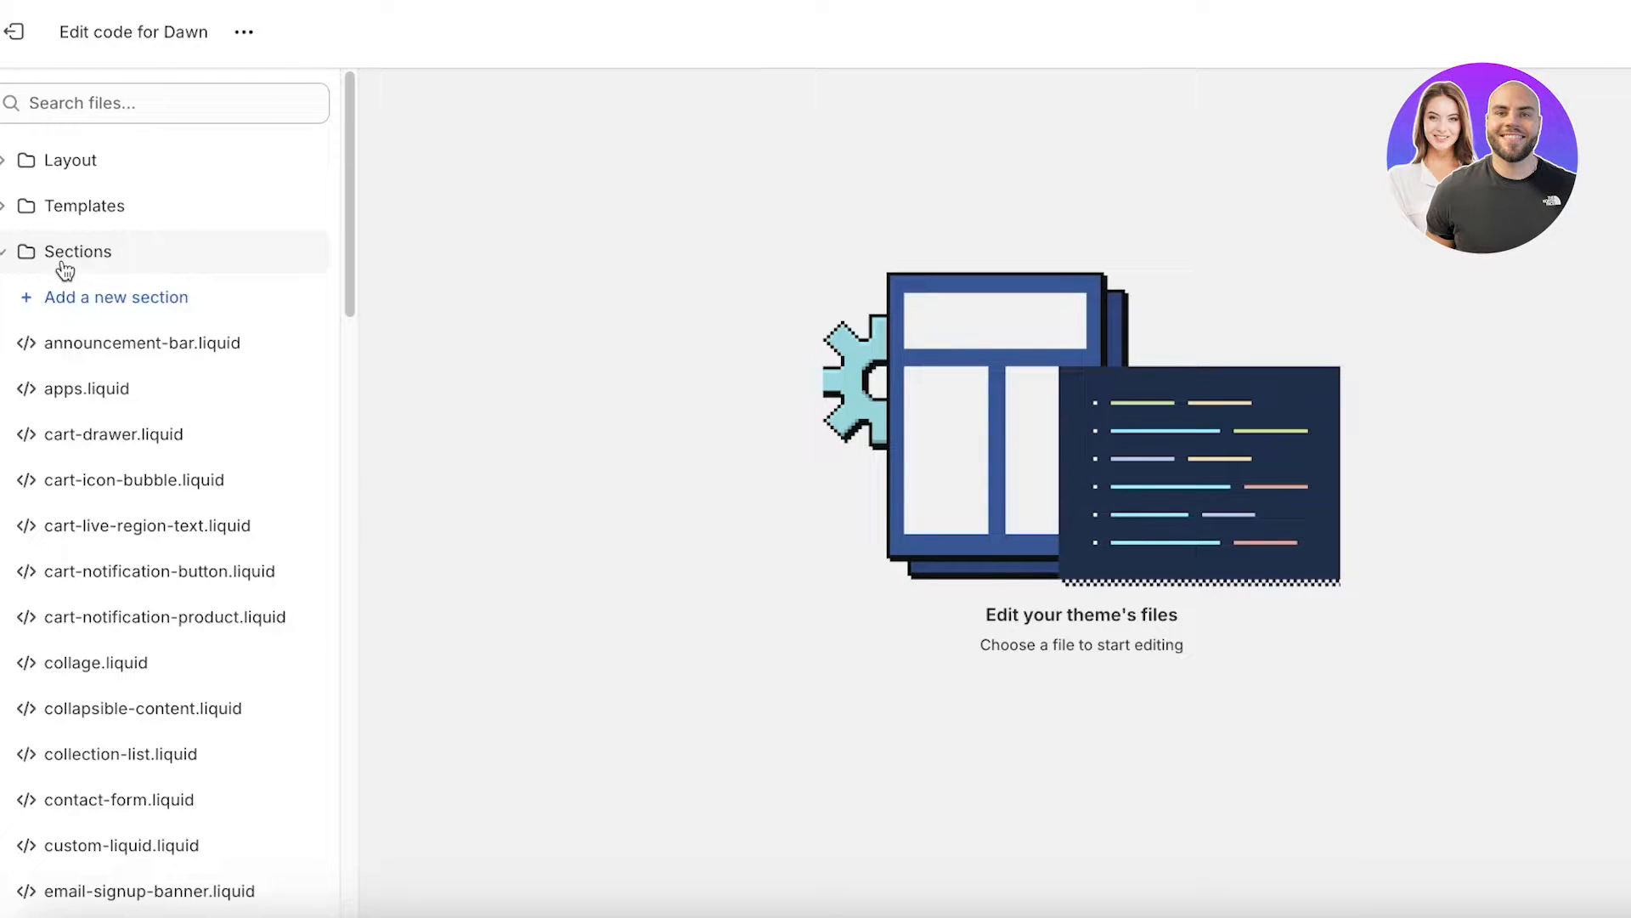
{"action": "left_click", "coordinate": [112, 306]}
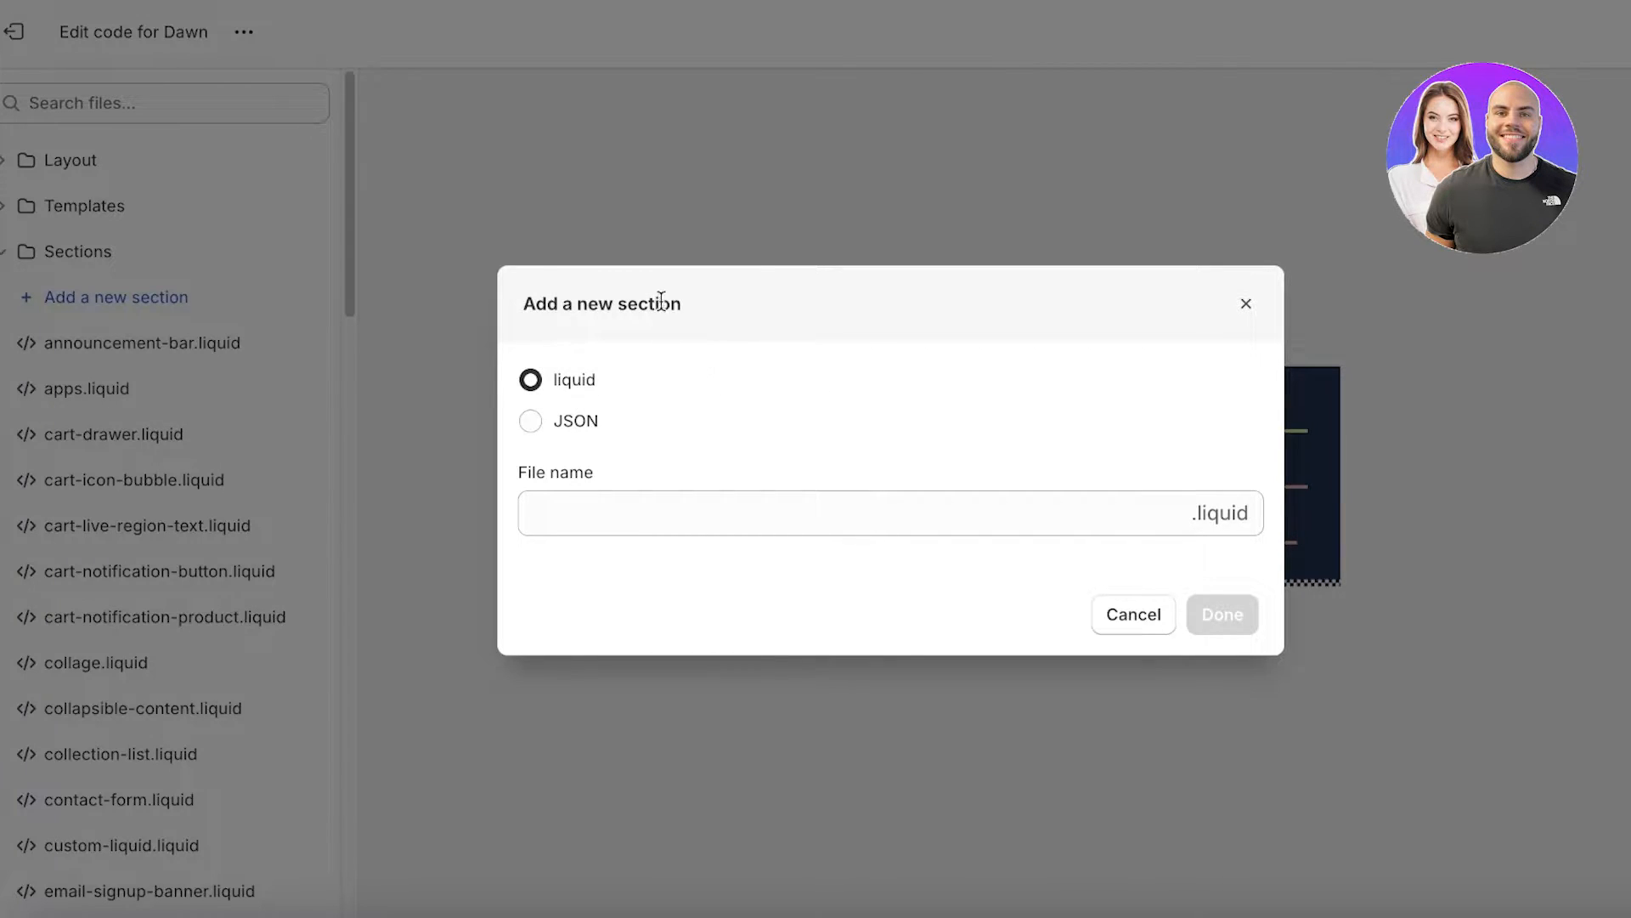
{"action": "left_click", "coordinate": [642, 516]}
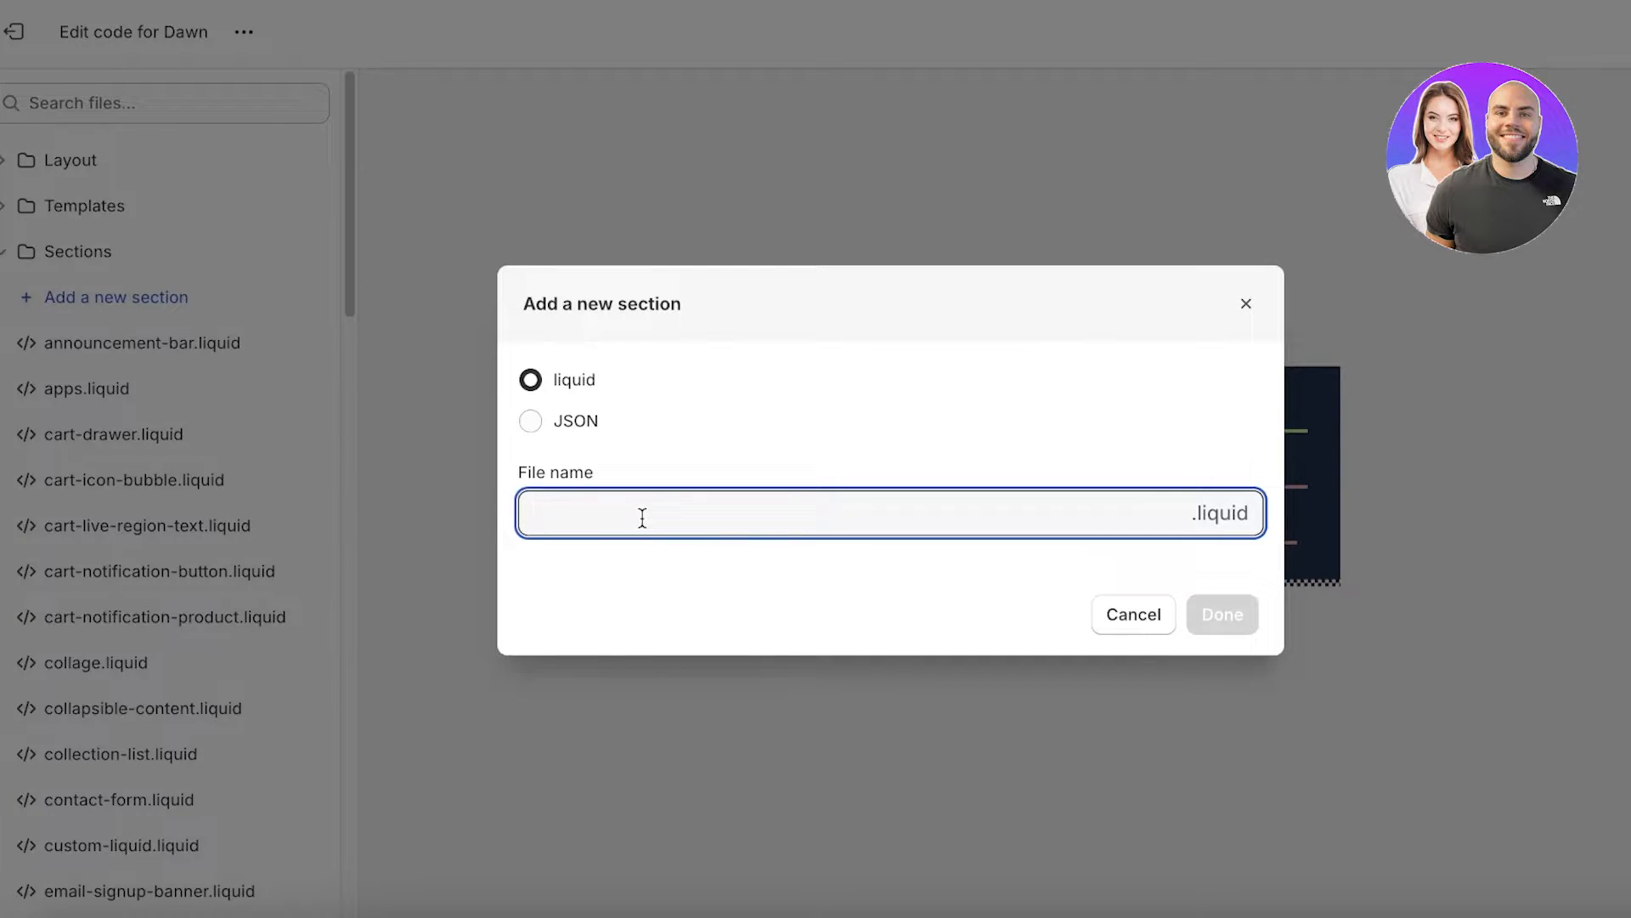
{"action": "type", "text": "backgroun"}
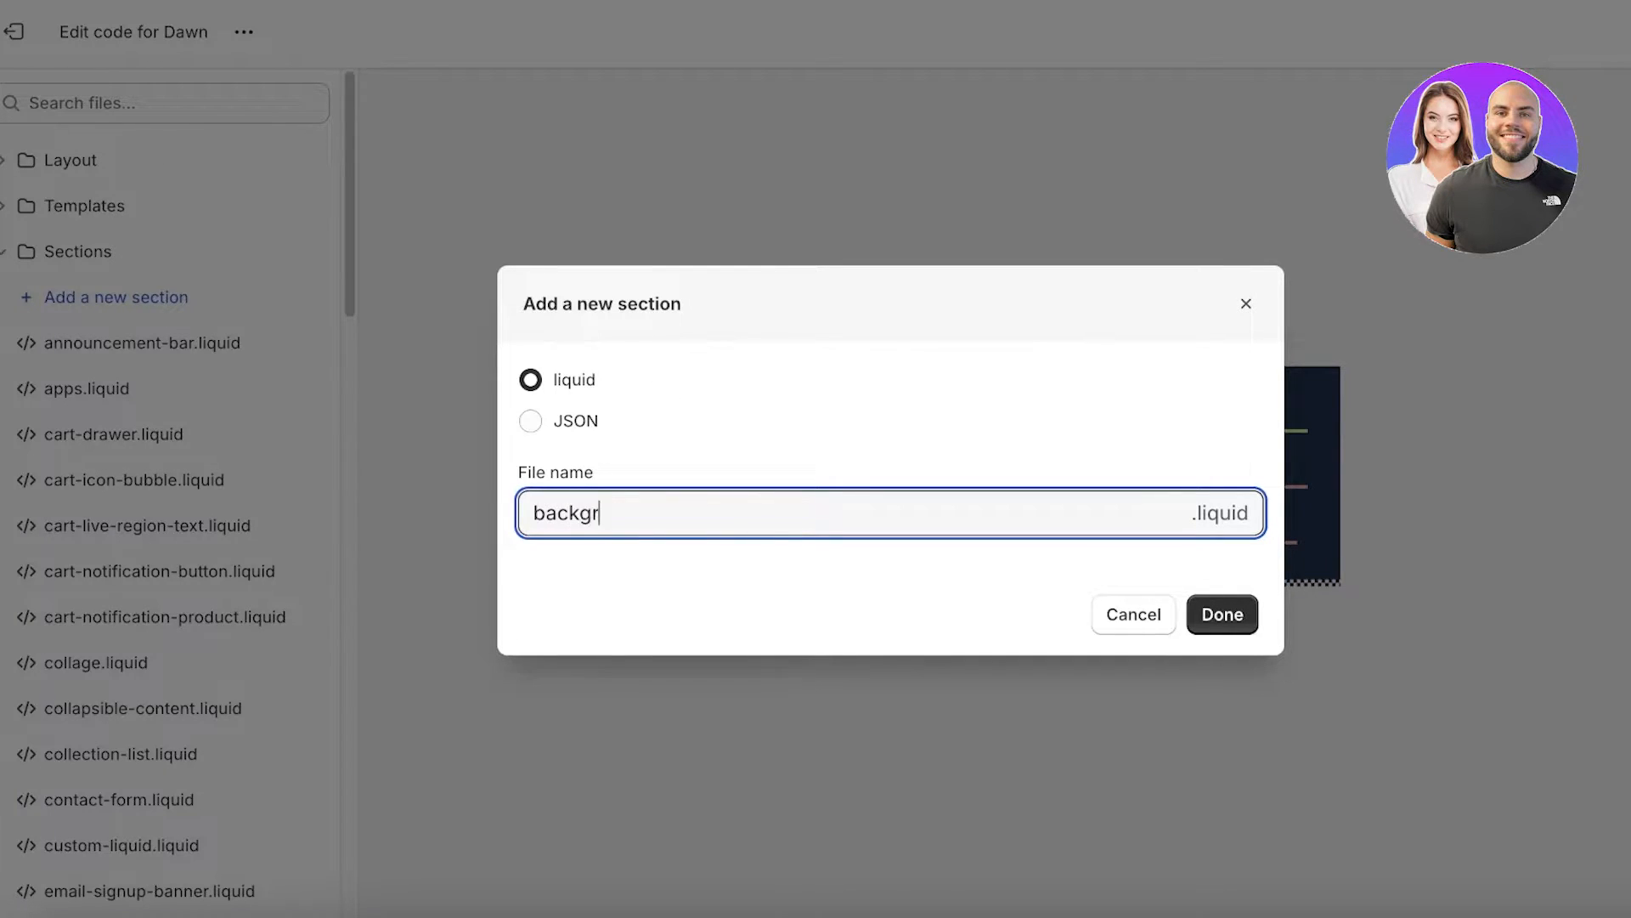
{"action": "type", "text": "d-video"}
{"action": "left_click", "coordinate": [1199, 617]}
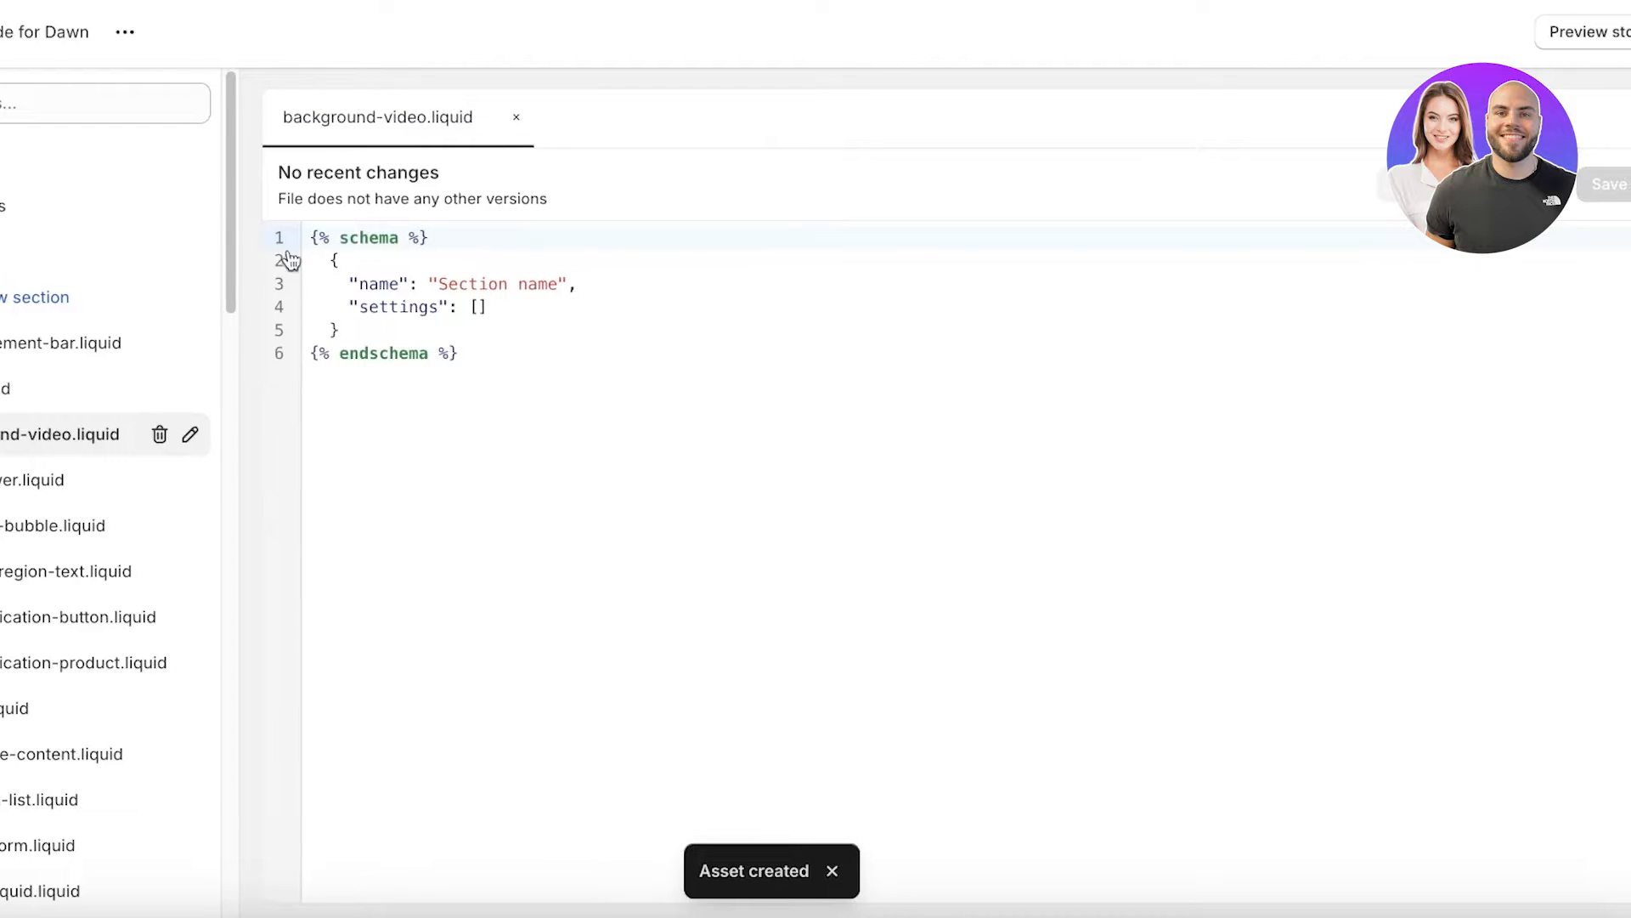
{"action": "left_click_drag", "start_coordinate": [564, 408], "coordinate": [304, 225]}
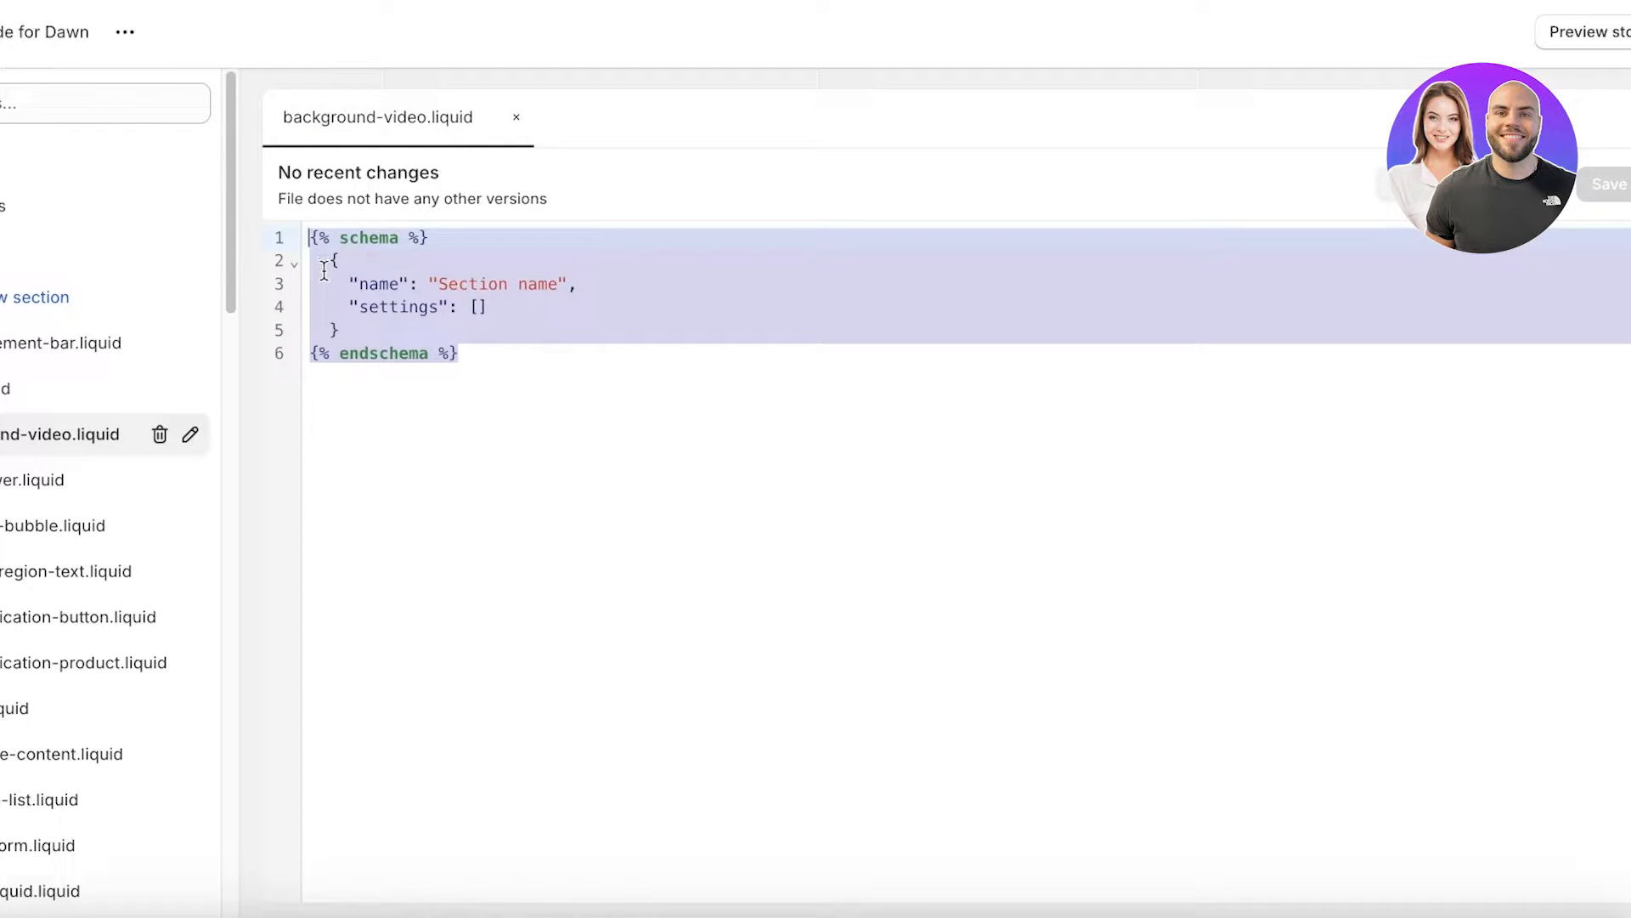
{"action": "key", "text": "BackSpace"}
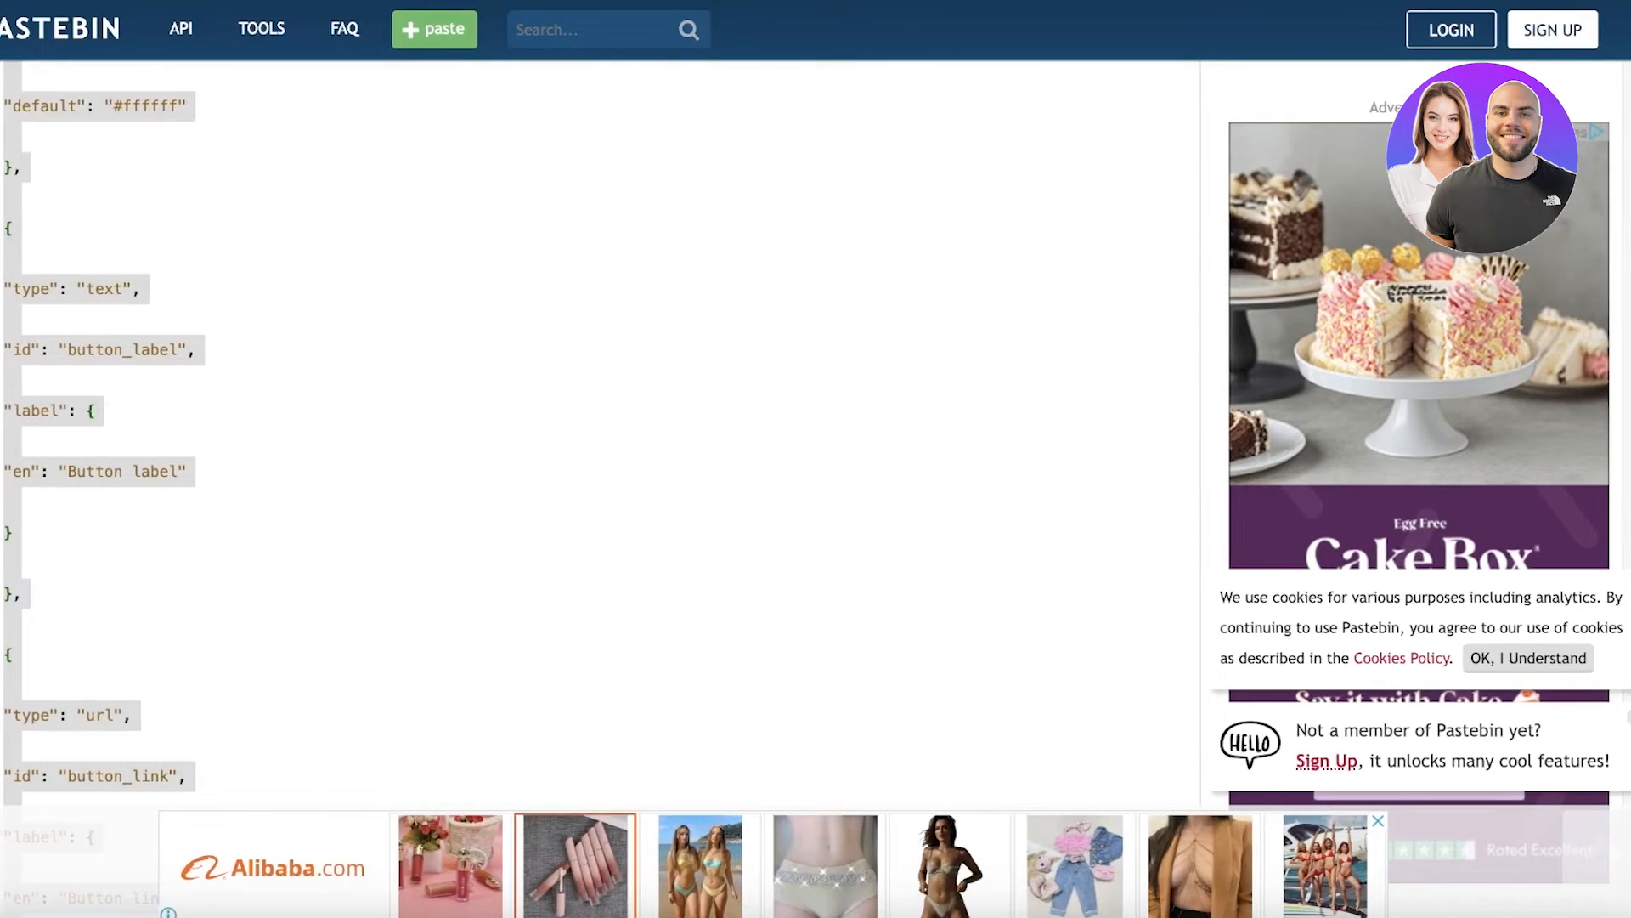
- Switch to the Pastebin page "banner video shopify" and copy its selected code
{"action": "scroll", "coordinate": [449, 338], "scroll_direction": "up", "scroll_amount": 8}
{"action": "scroll", "coordinate": [173, 309], "scroll_direction": "up", "scroll_amount": 10}
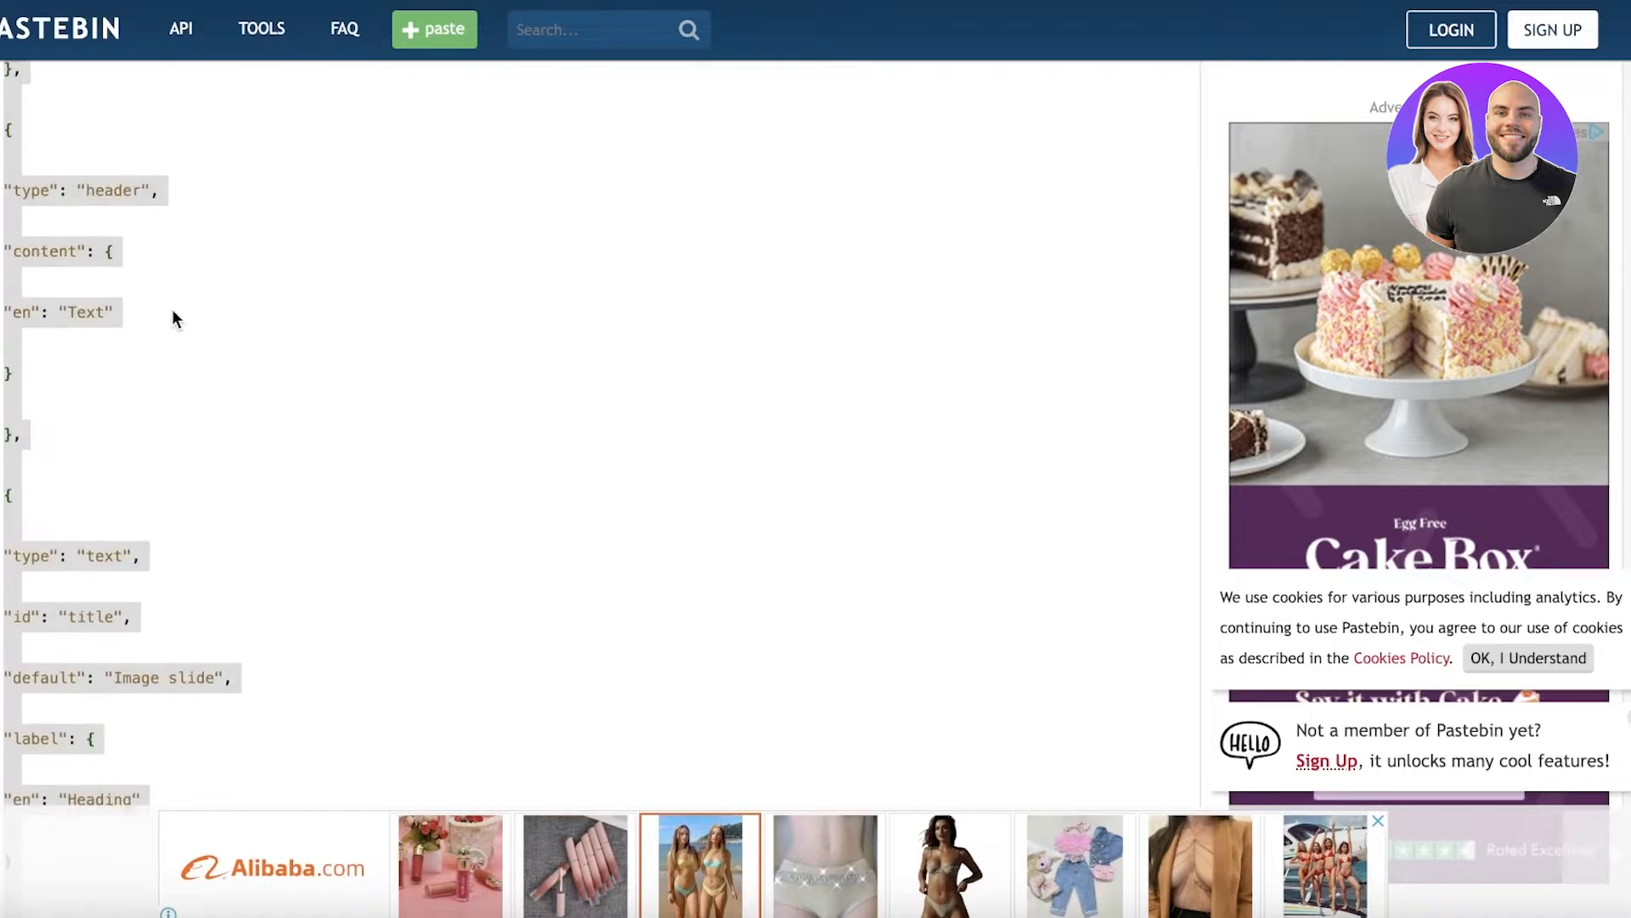
{"action": "scroll", "coordinate": [191, 328], "scroll_direction": "up", "scroll_amount": 15}
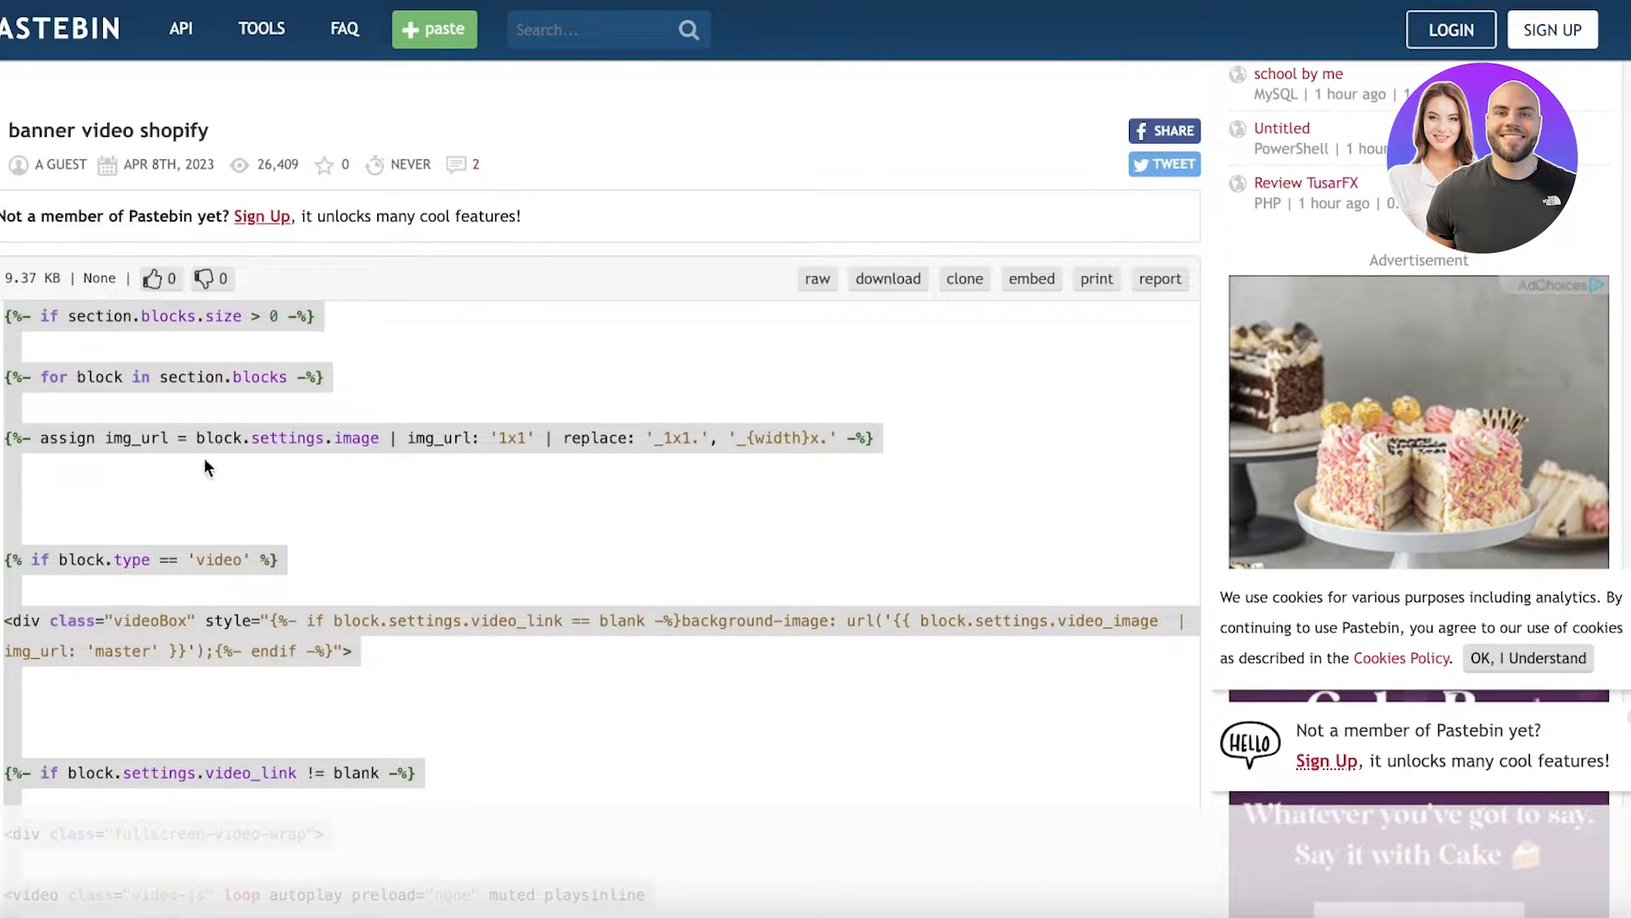
{"action": "scroll", "coordinate": [204, 463], "scroll_direction": "down", "scroll_amount": 4}
{"action": "scroll", "coordinate": [120, 255], "scroll_direction": "up", "scroll_amount": 2}
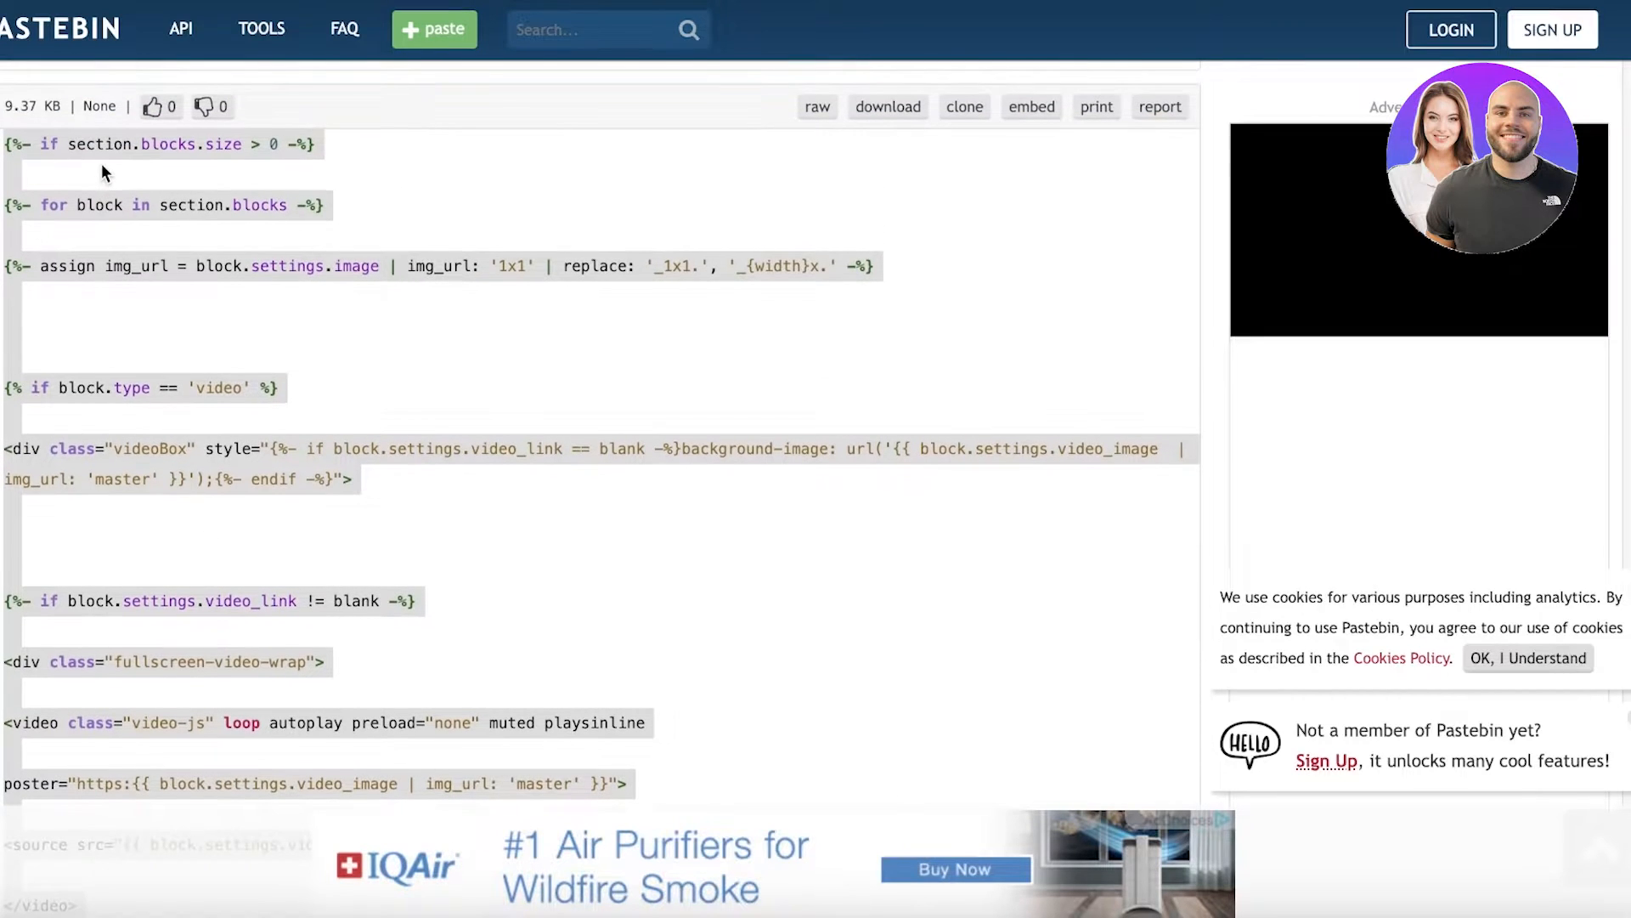
{"action": "right_click", "coordinate": [102, 146]}
{"action": "left_click", "coordinate": [144, 211]}
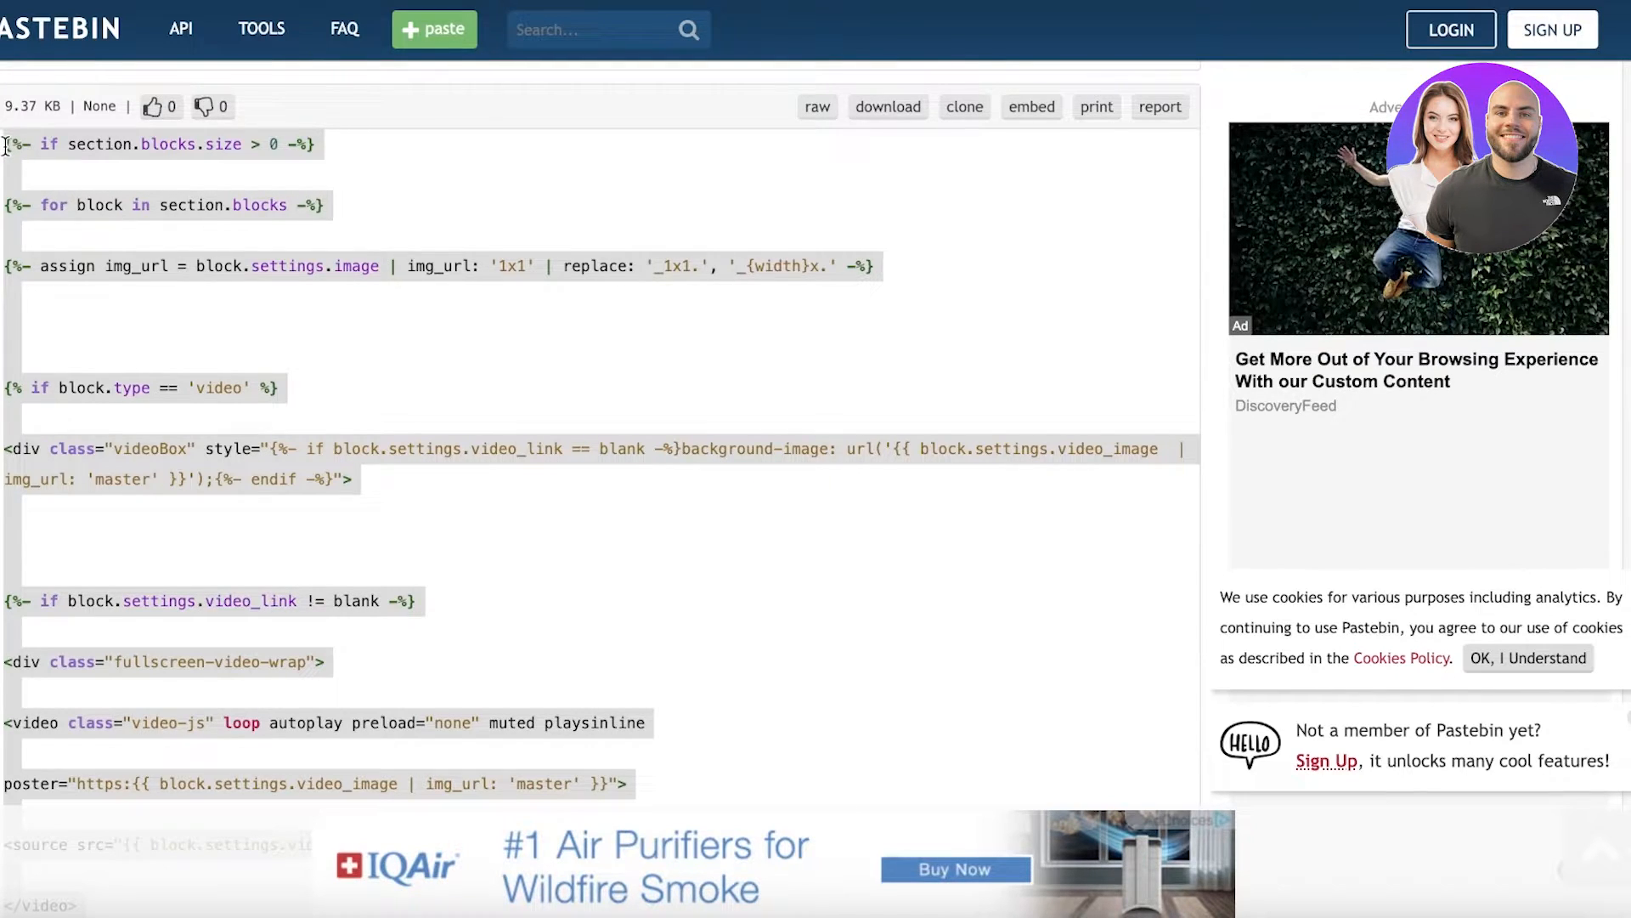
{"action": "left_click", "coordinate": [364, 320]}
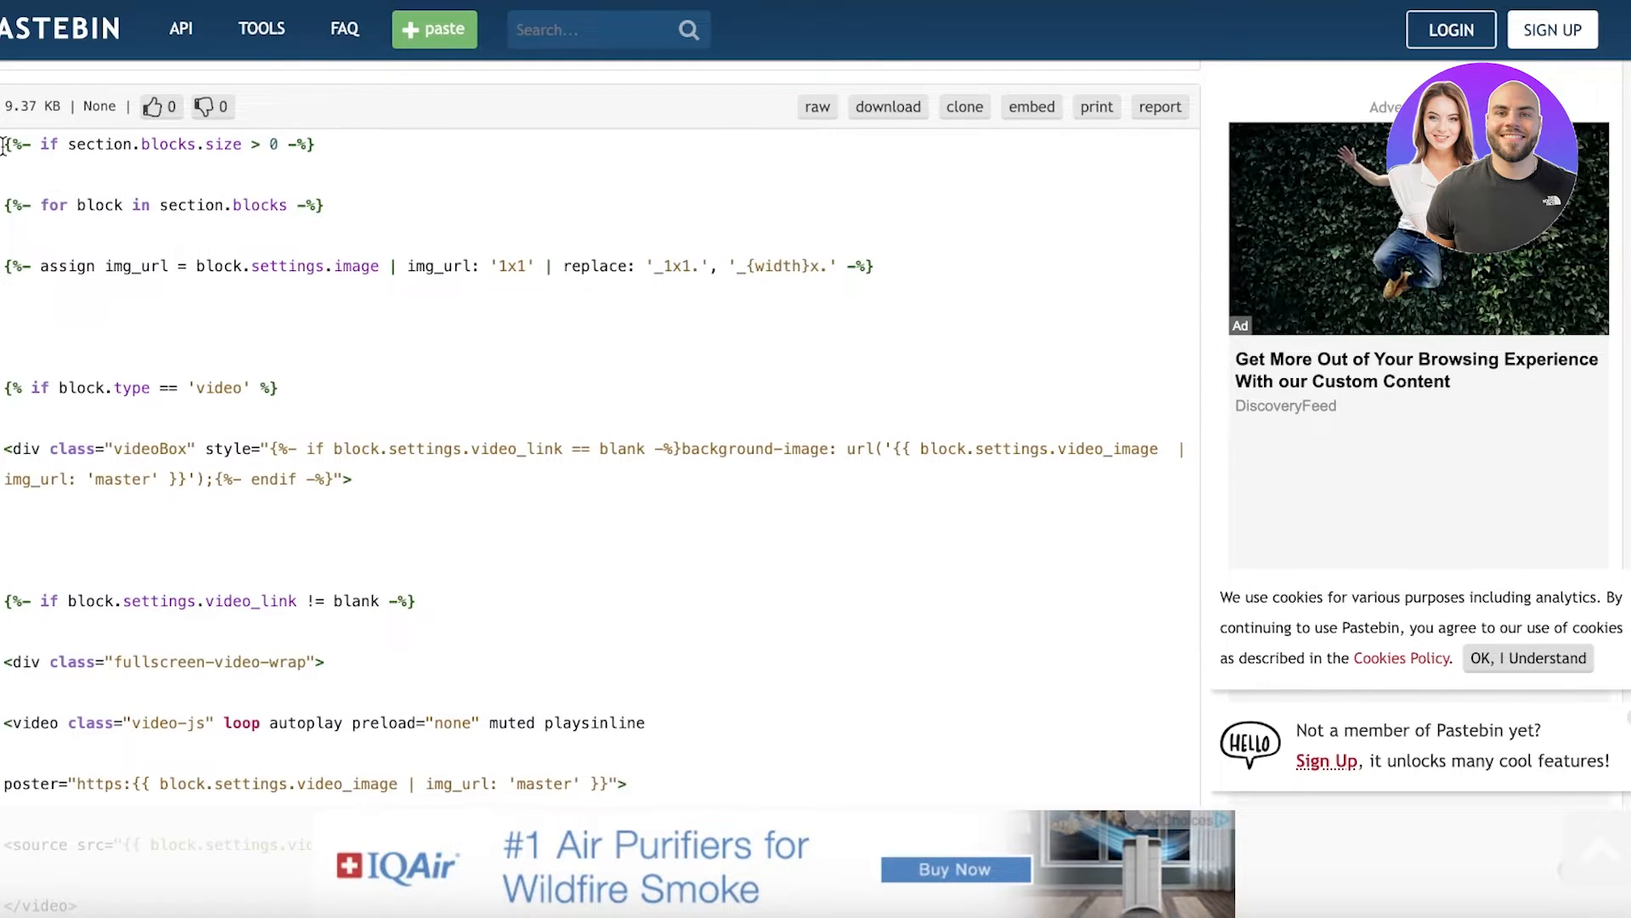
{"action": "left_click_drag", "start_coordinate": [21, 145], "coordinate": [3, 504]}
{"action": "scroll", "coordinate": [282, 556], "scroll_direction": "down", "scroll_amount": 20}
{"action": "scroll", "coordinate": [284, 557], "scroll_direction": "up", "scroll_amount": 20}
{"action": "scroll", "coordinate": [134, 729], "scroll_direction": "down", "scroll_amount": 8}
{"action": "scroll", "coordinate": [92, 472], "scroll_direction": "up", "scroll_amount": 20}
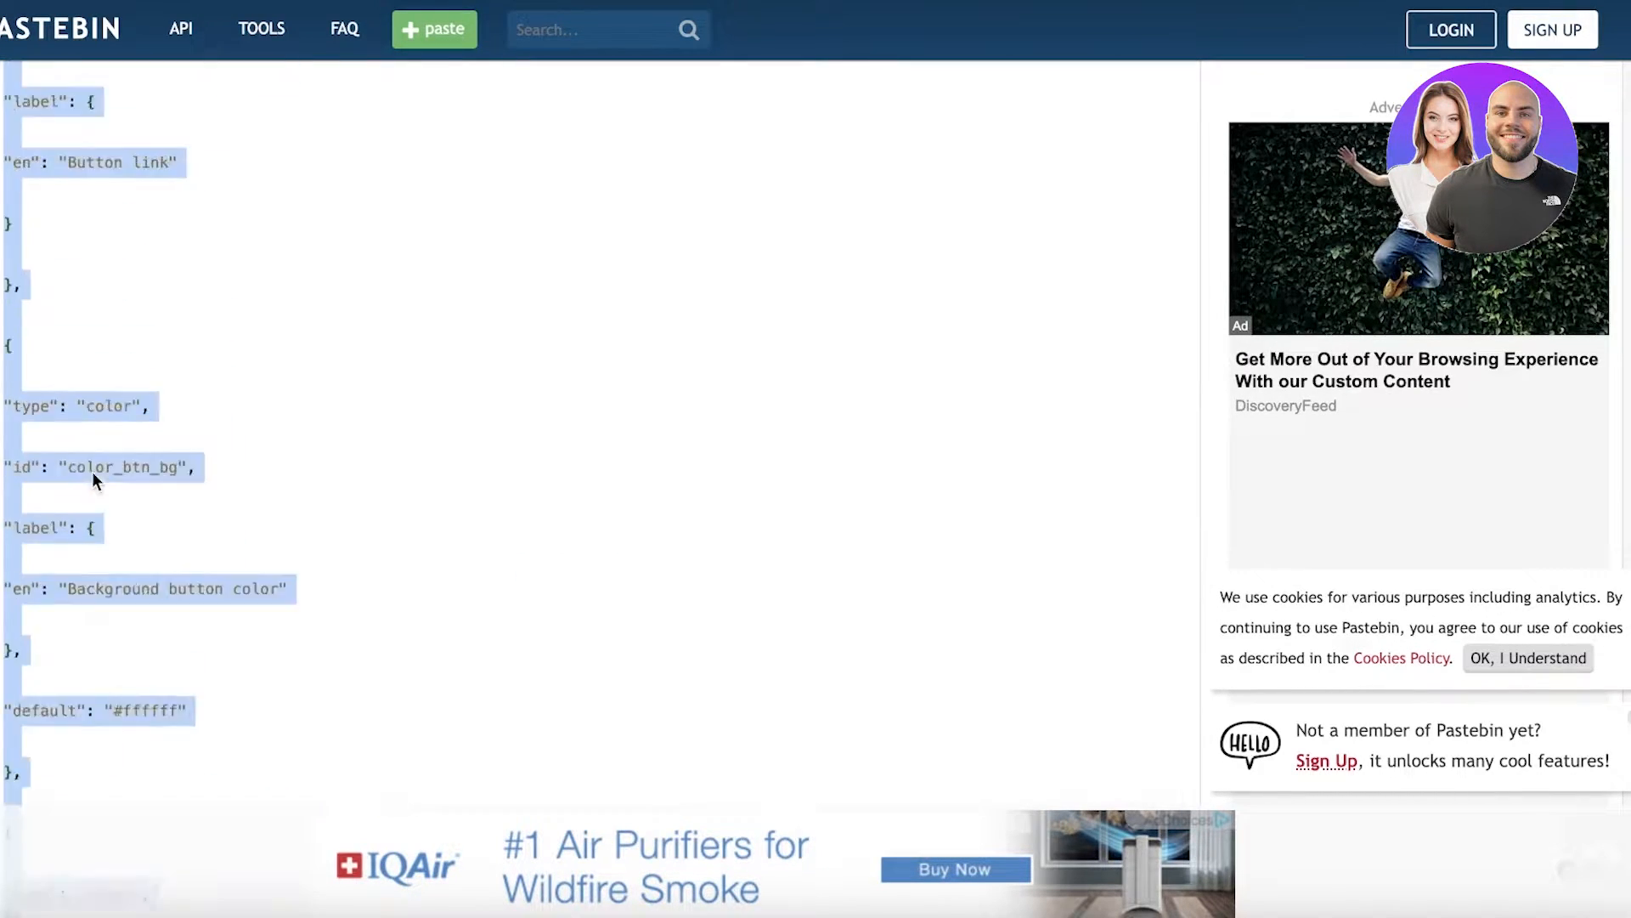
{"action": "scroll", "coordinate": [100, 547], "scroll_direction": "up", "scroll_amount": 15}
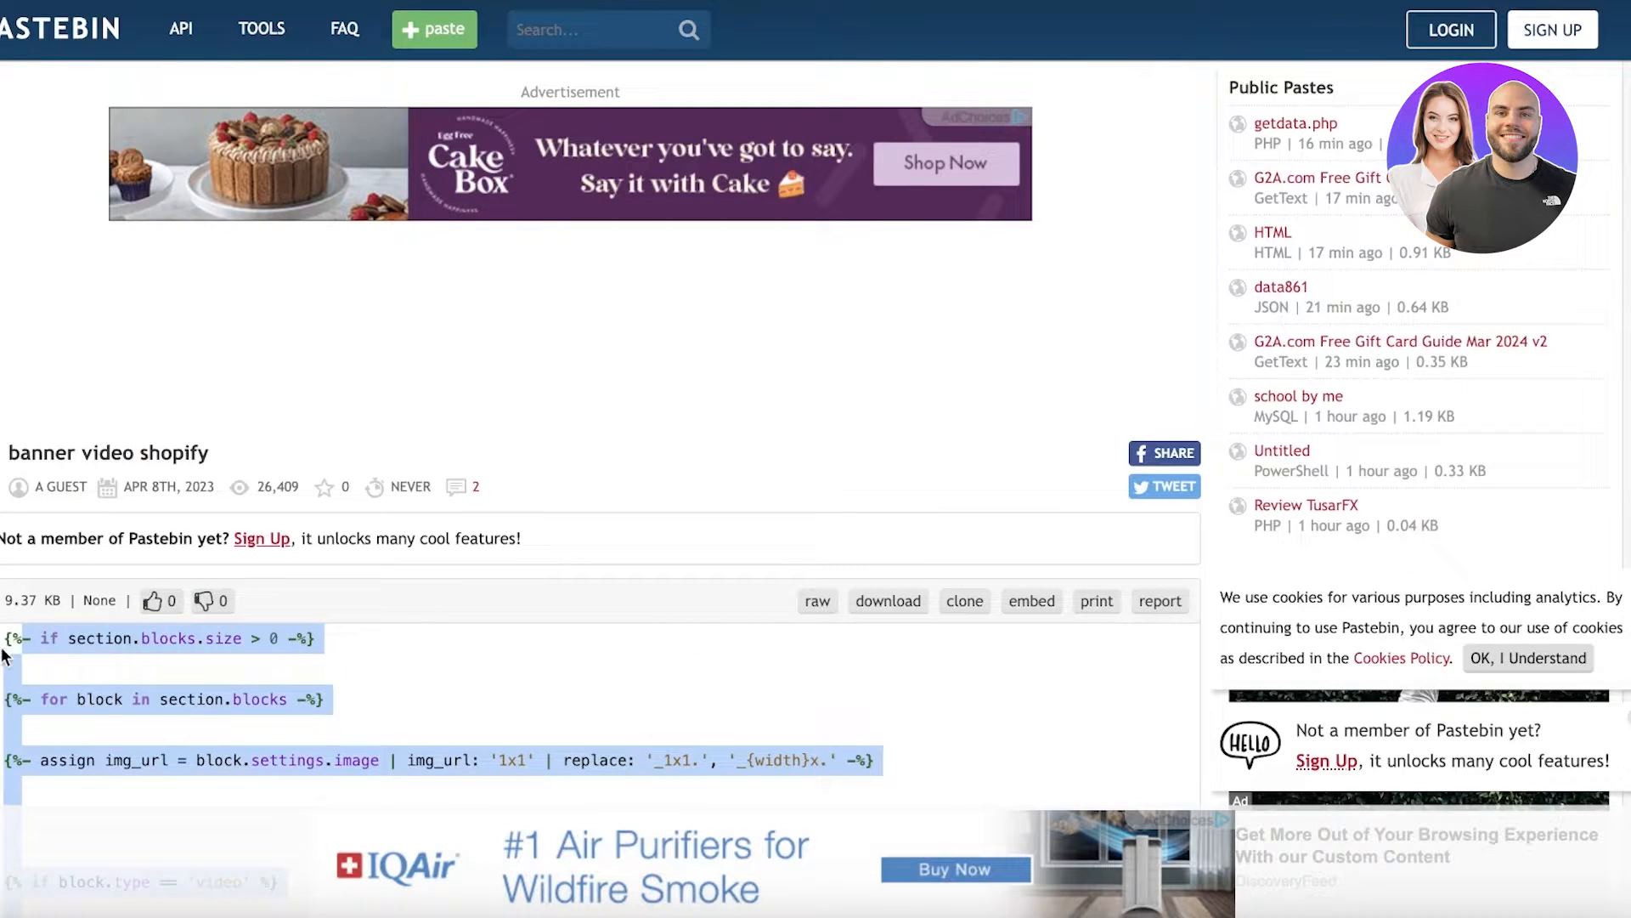
- Select the entire "banner video shopify" code from its first line through endschema and copy it
{"action": "left_click_drag", "start_coordinate": [4, 637], "coordinate": [243, 471]}
{"action": "scroll", "coordinate": [218, 675], "scroll_direction": "down", "scroll_amount": 3}
{"action": "scroll", "coordinate": [324, 467], "scroll_direction": "down", "scroll_amount": 20}
{"action": "scroll", "coordinate": [324, 476], "scroll_direction": "down", "scroll_amount": 20}
{"action": "scroll", "coordinate": [325, 488], "scroll_direction": "up", "scroll_amount": 20}
{"action": "scroll", "coordinate": [325, 488], "scroll_direction": "down", "scroll_amount": 8}
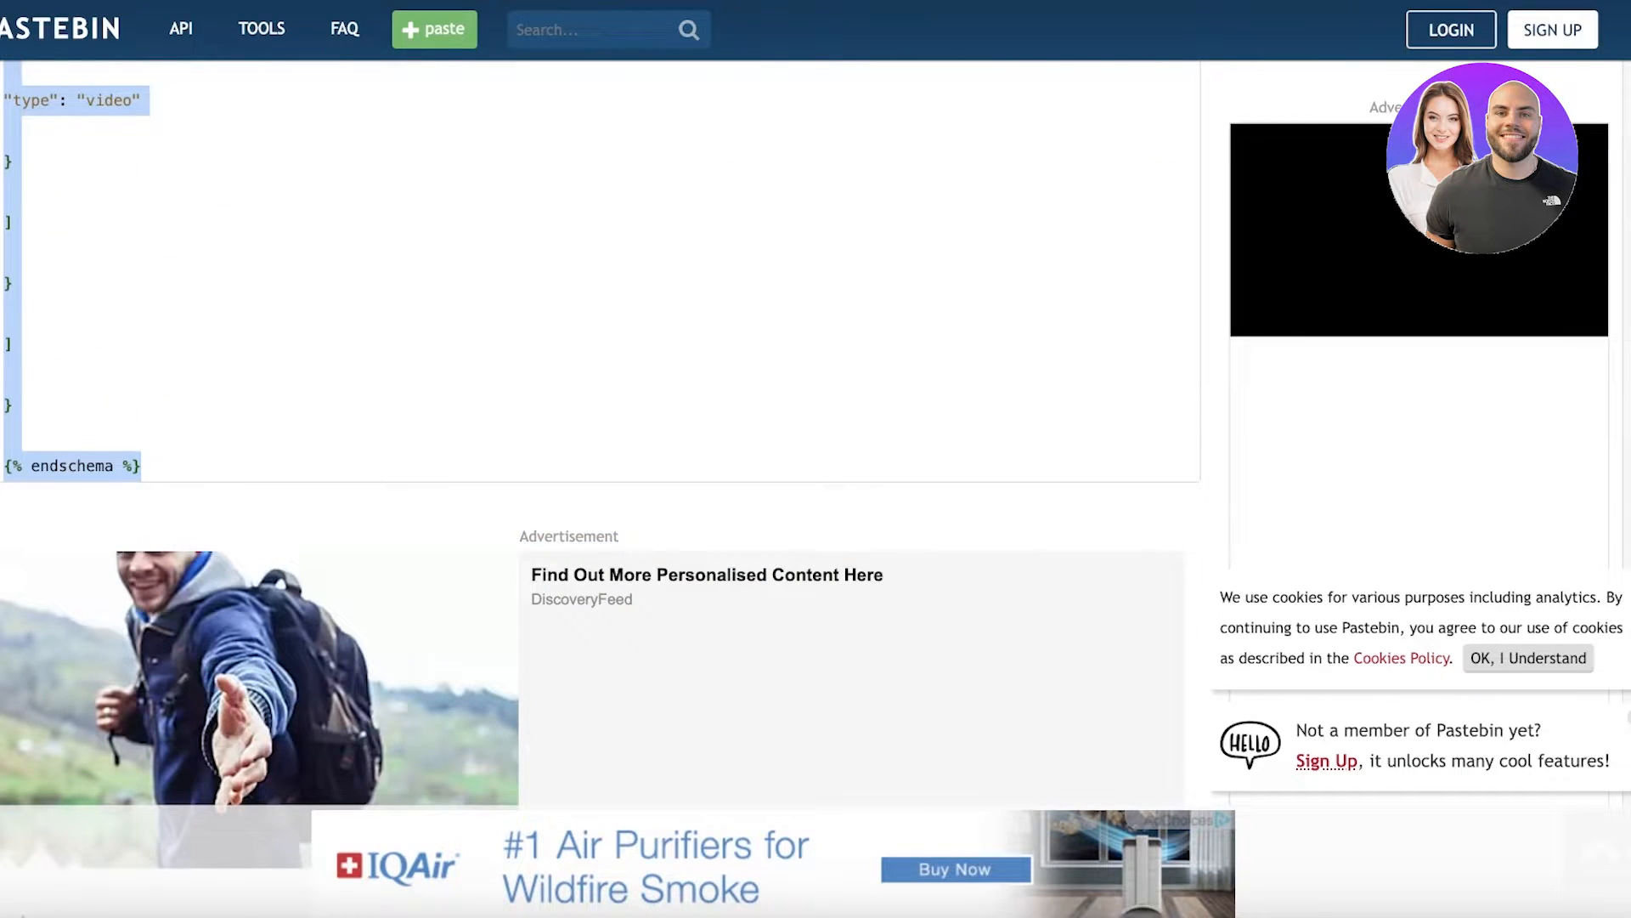
{"action": "right_click", "coordinate": [29, 464]}
{"action": "left_click", "coordinate": [49, 510]}
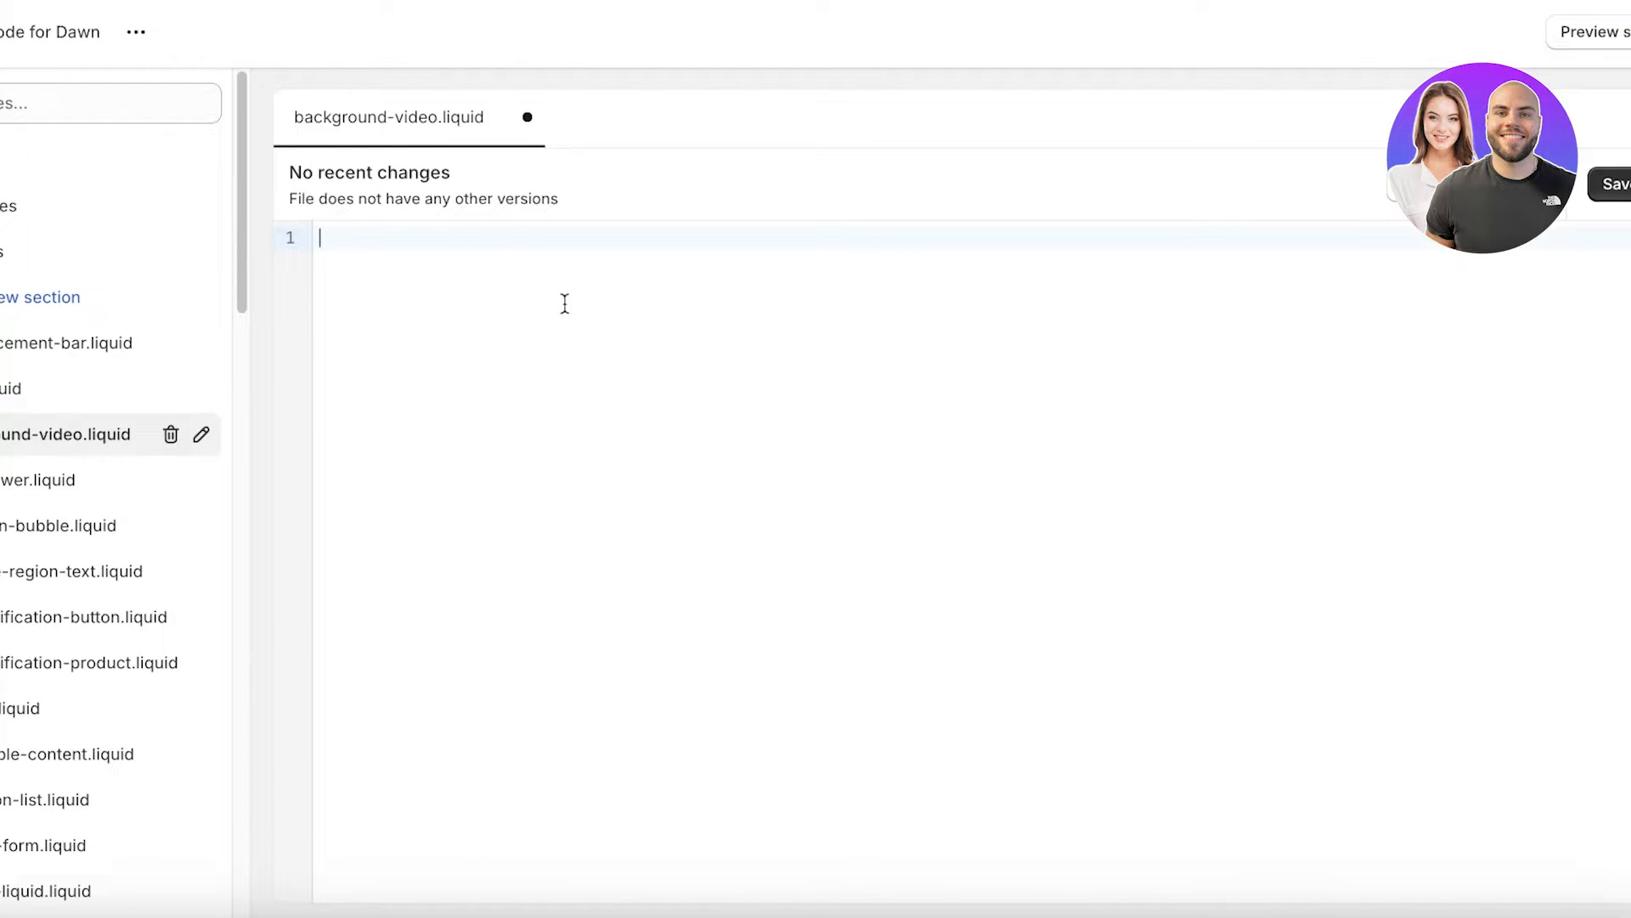
- Paste the copied banner video code into the empty background-video.liquid file and save it
{"action": "right_click", "coordinate": [466, 232]}
{"action": "left_click", "coordinate": [521, 417]}
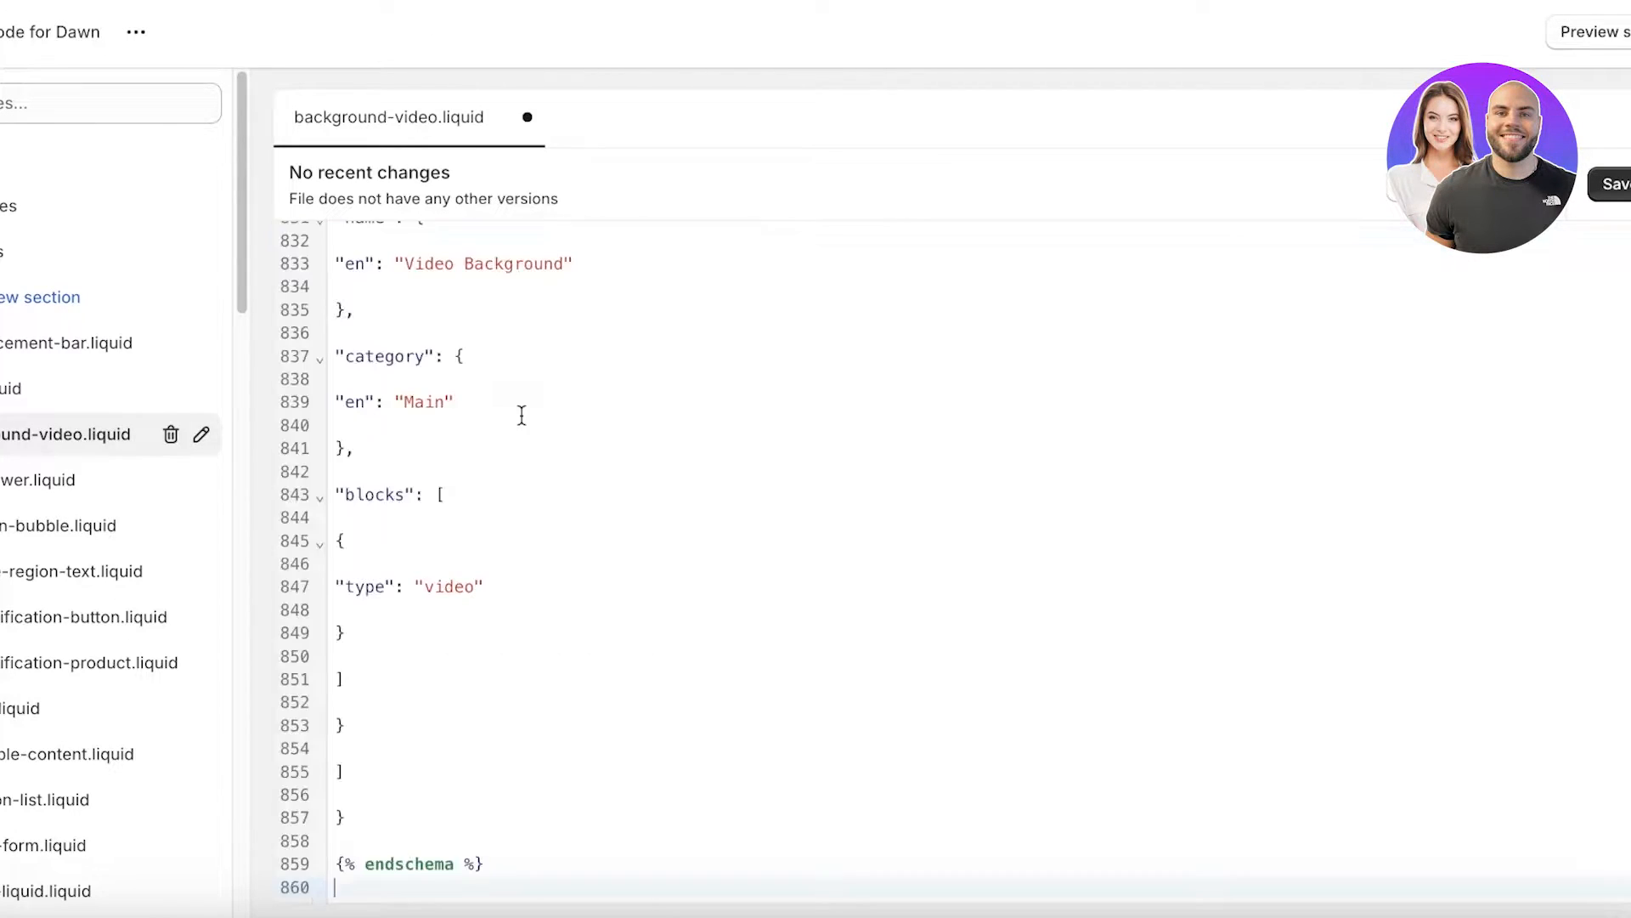
{"action": "scroll", "coordinate": [521, 414], "scroll_direction": "up", "scroll_amount": 20}
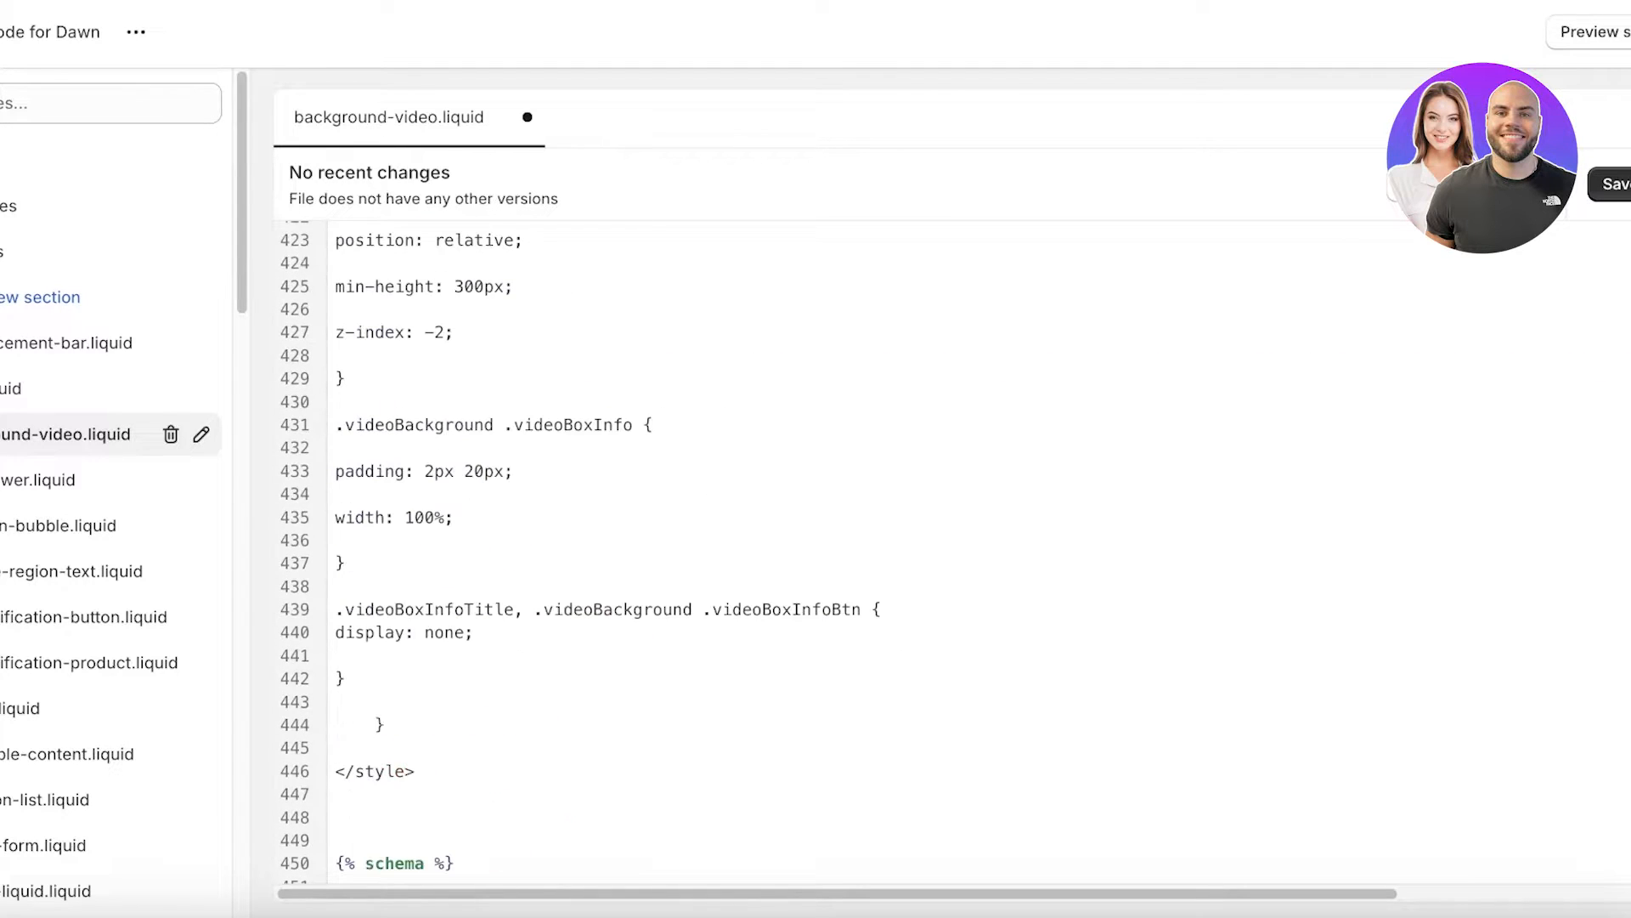
{"action": "scroll", "coordinate": [850, 552], "scroll_direction": "up", "scroll_amount": 20}
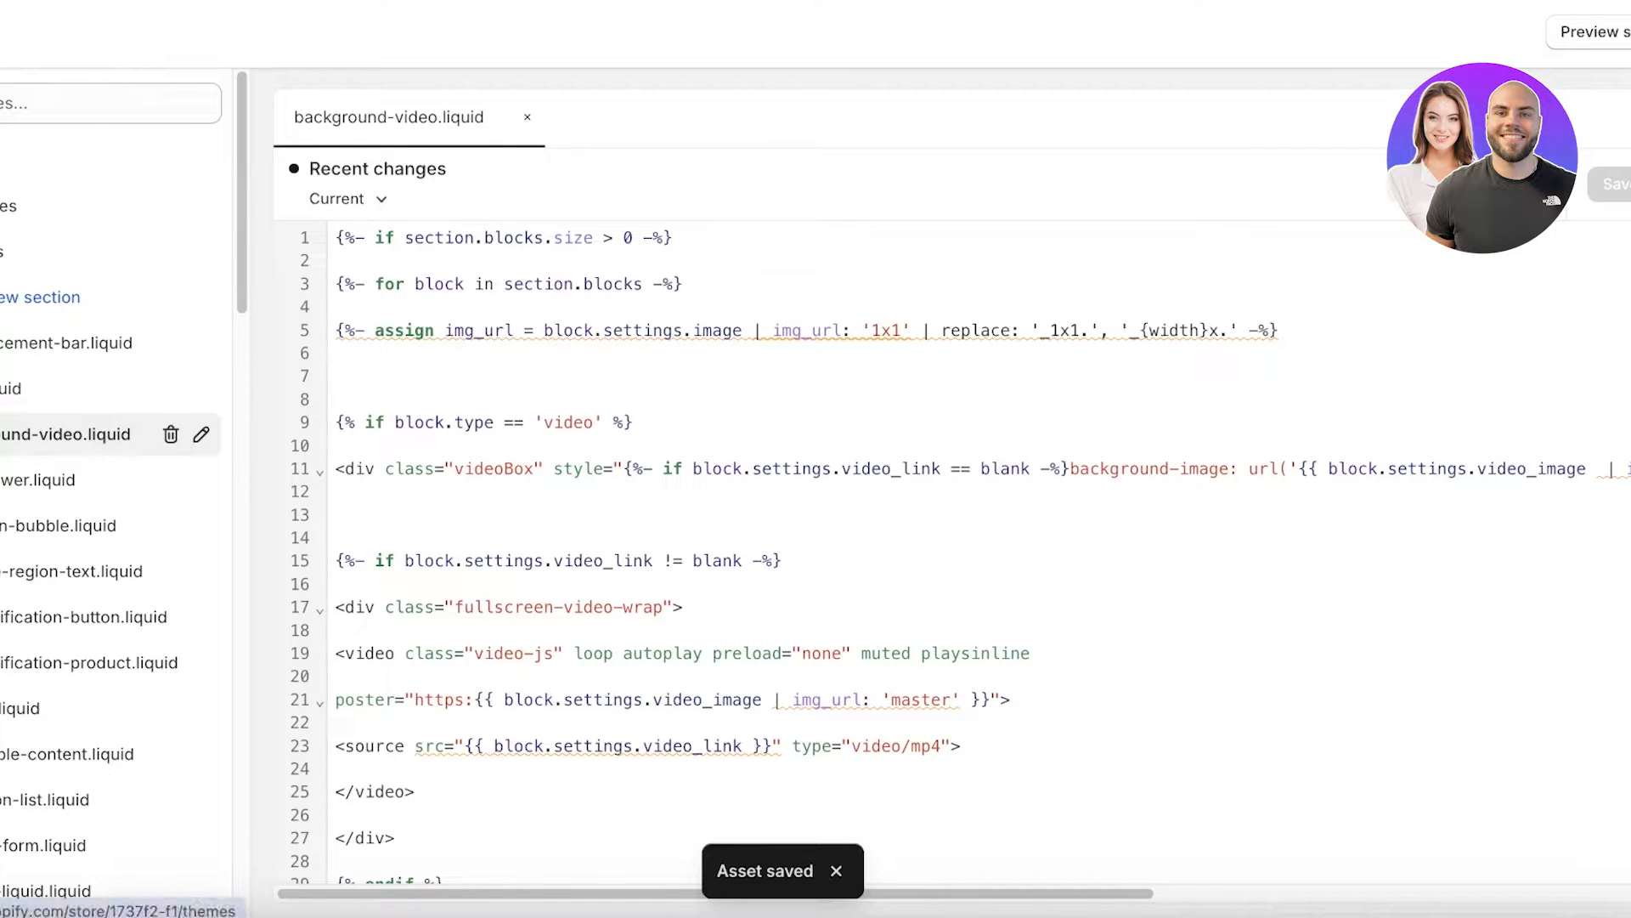
- Leave the code editor and open the theme customizer for the unpublished Dawn theme in the theme library
{"action": "left_click", "coordinate": [2, 32]}
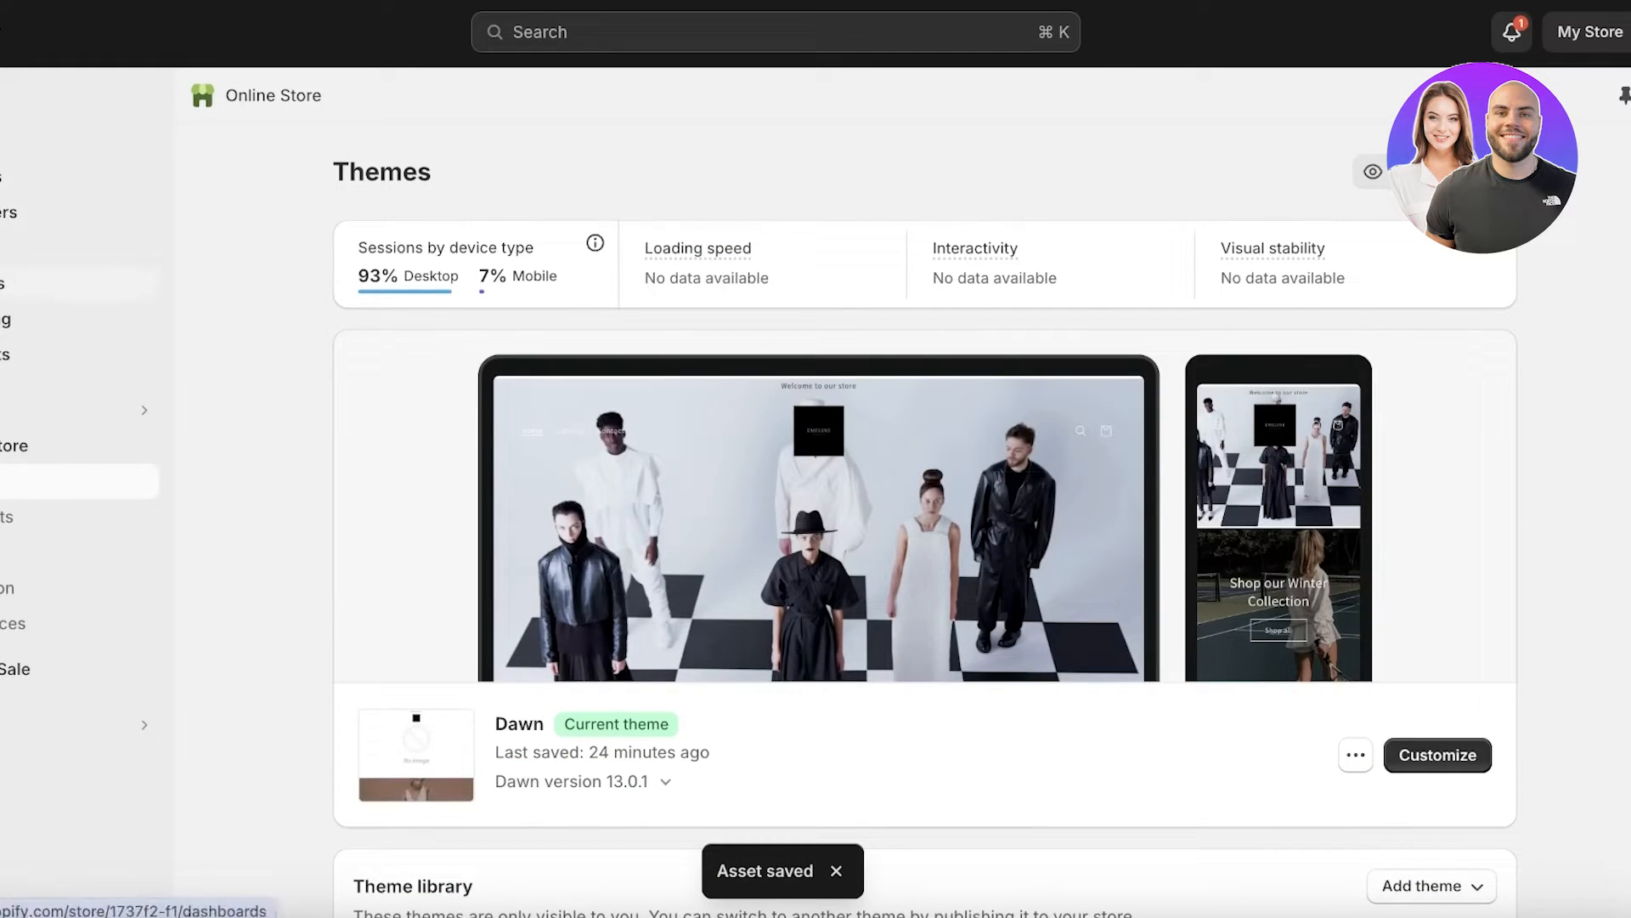
{"action": "scroll", "coordinate": [797, 322], "scroll_direction": "down", "scroll_amount": 9}
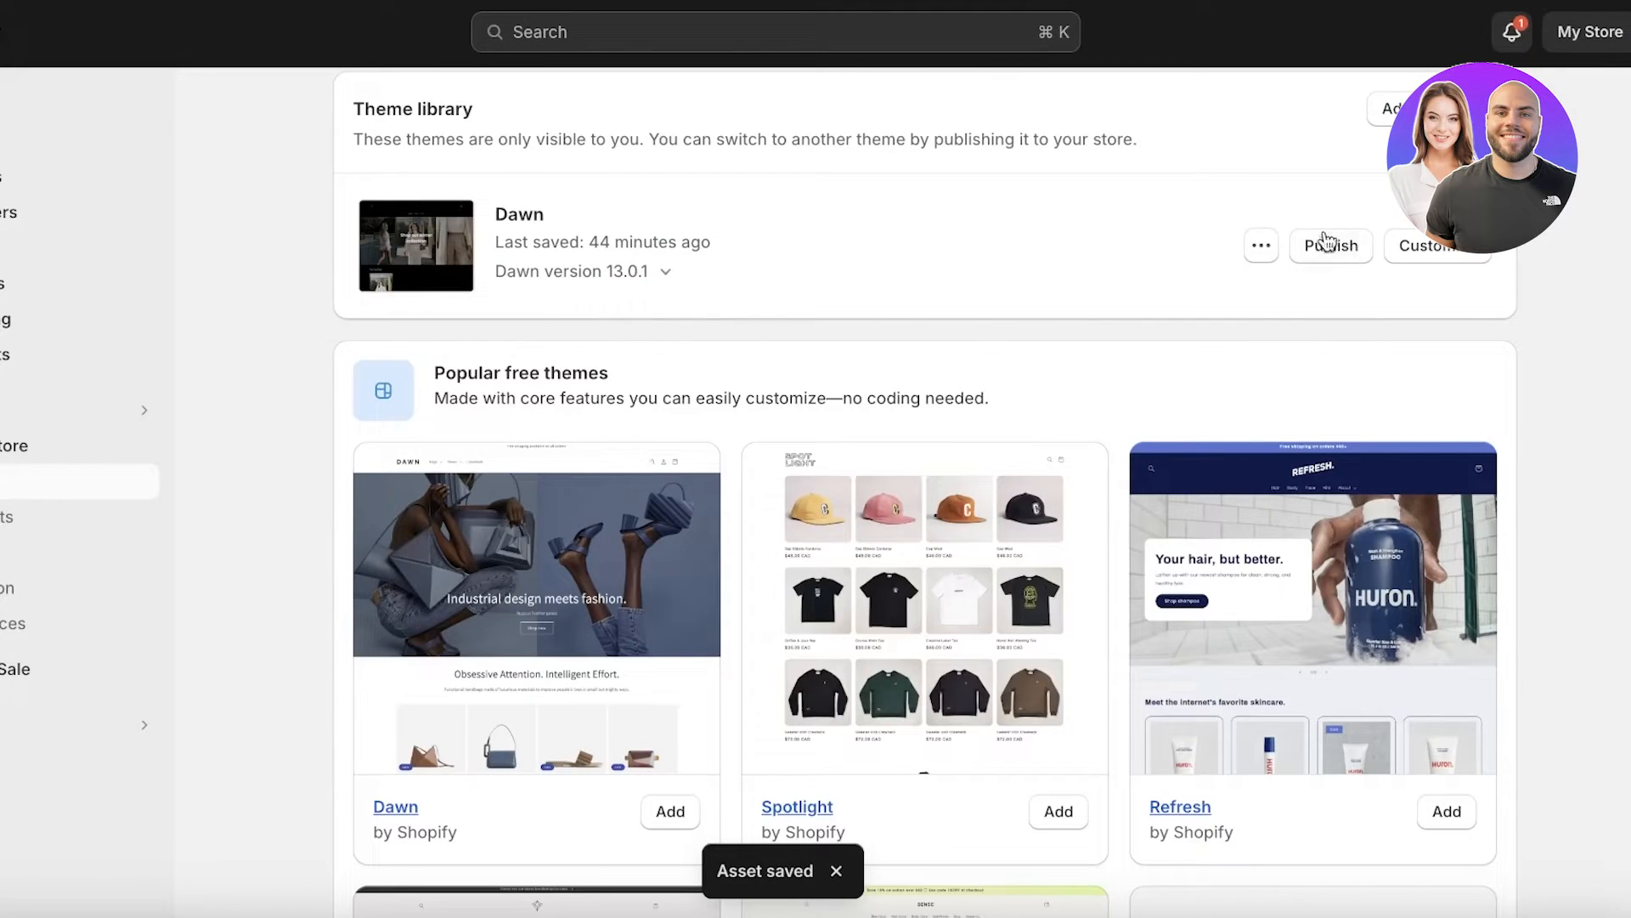
{"action": "left_click", "coordinate": [1421, 260]}
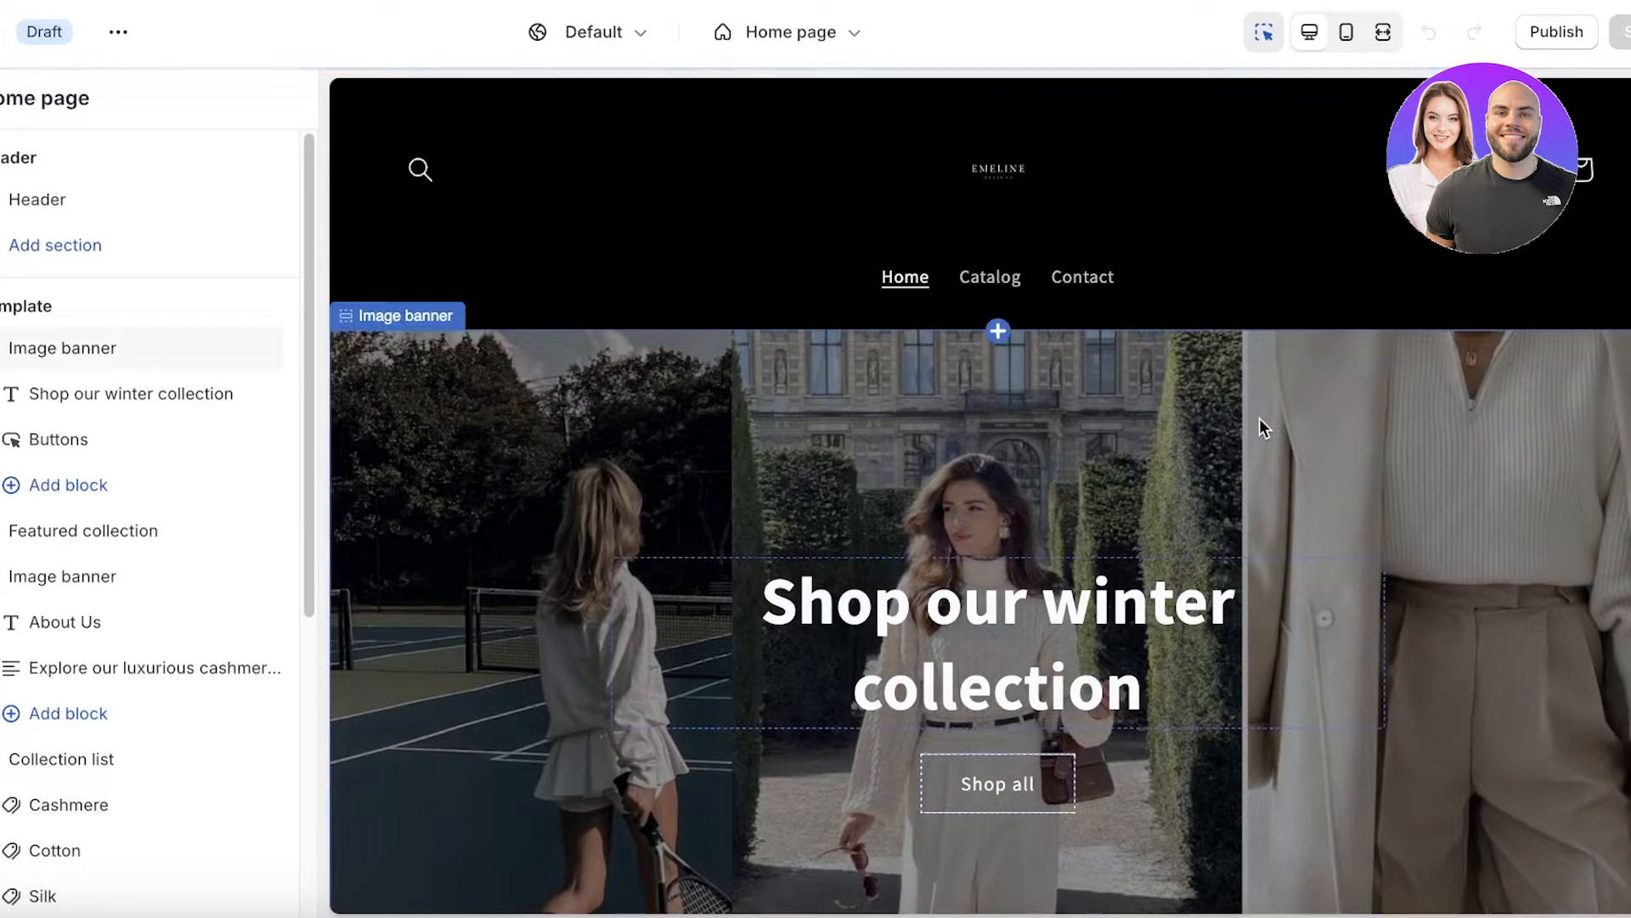
- Add a Video Background section at the end of the home page template
{"action": "scroll", "coordinate": [157, 558], "scroll_direction": "down", "scroll_amount": 6}
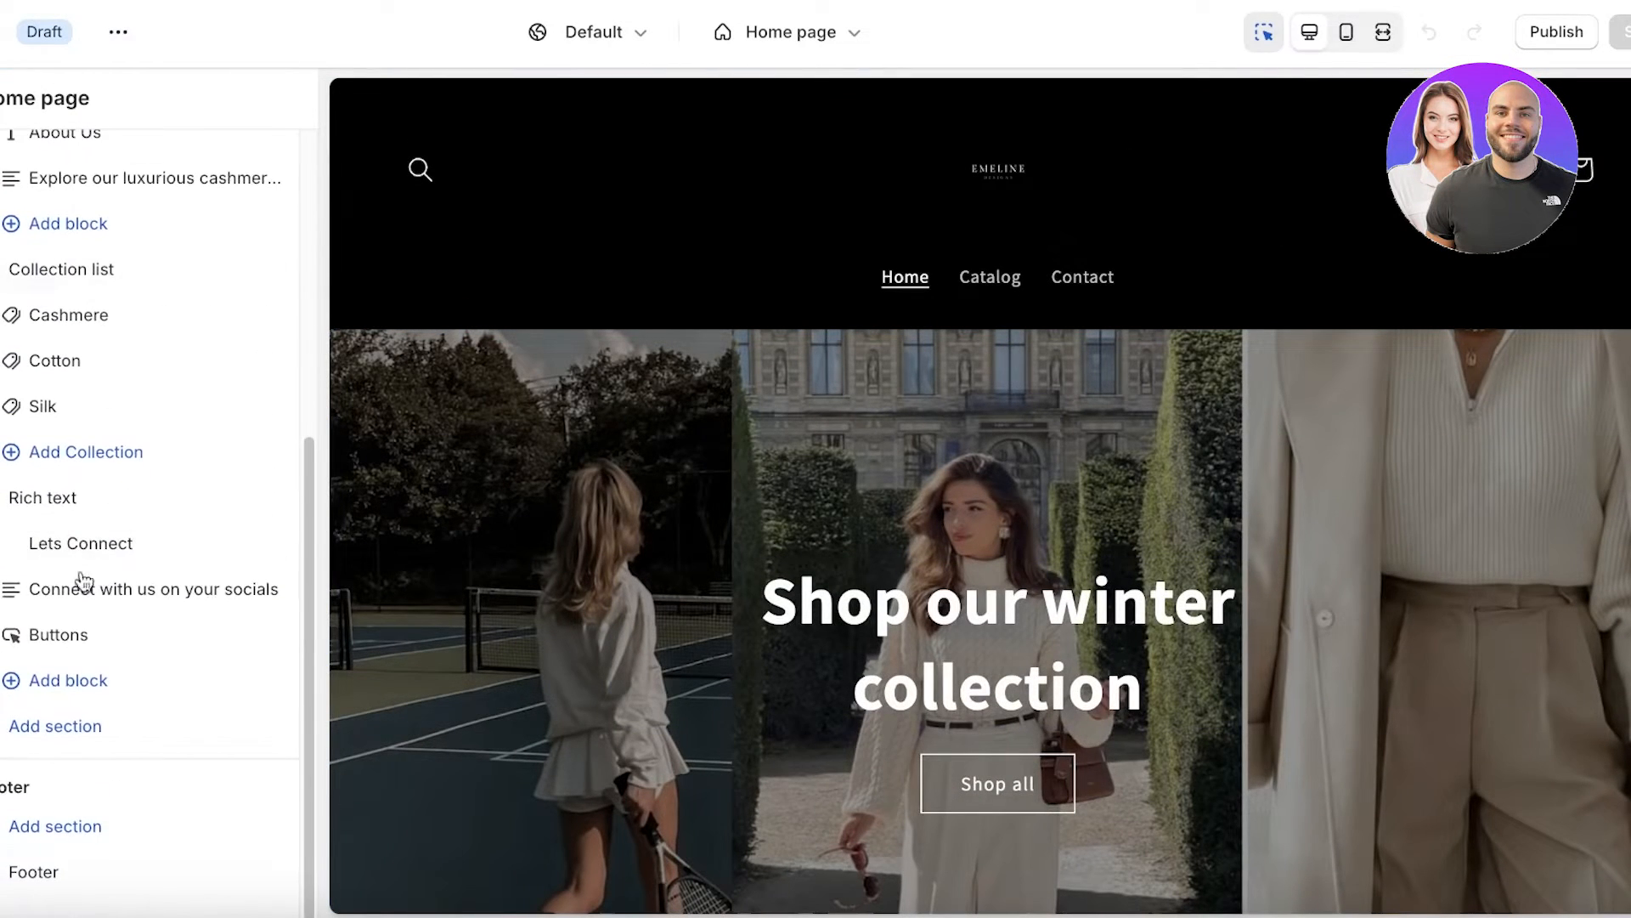
{"action": "left_click", "coordinate": [58, 727]}
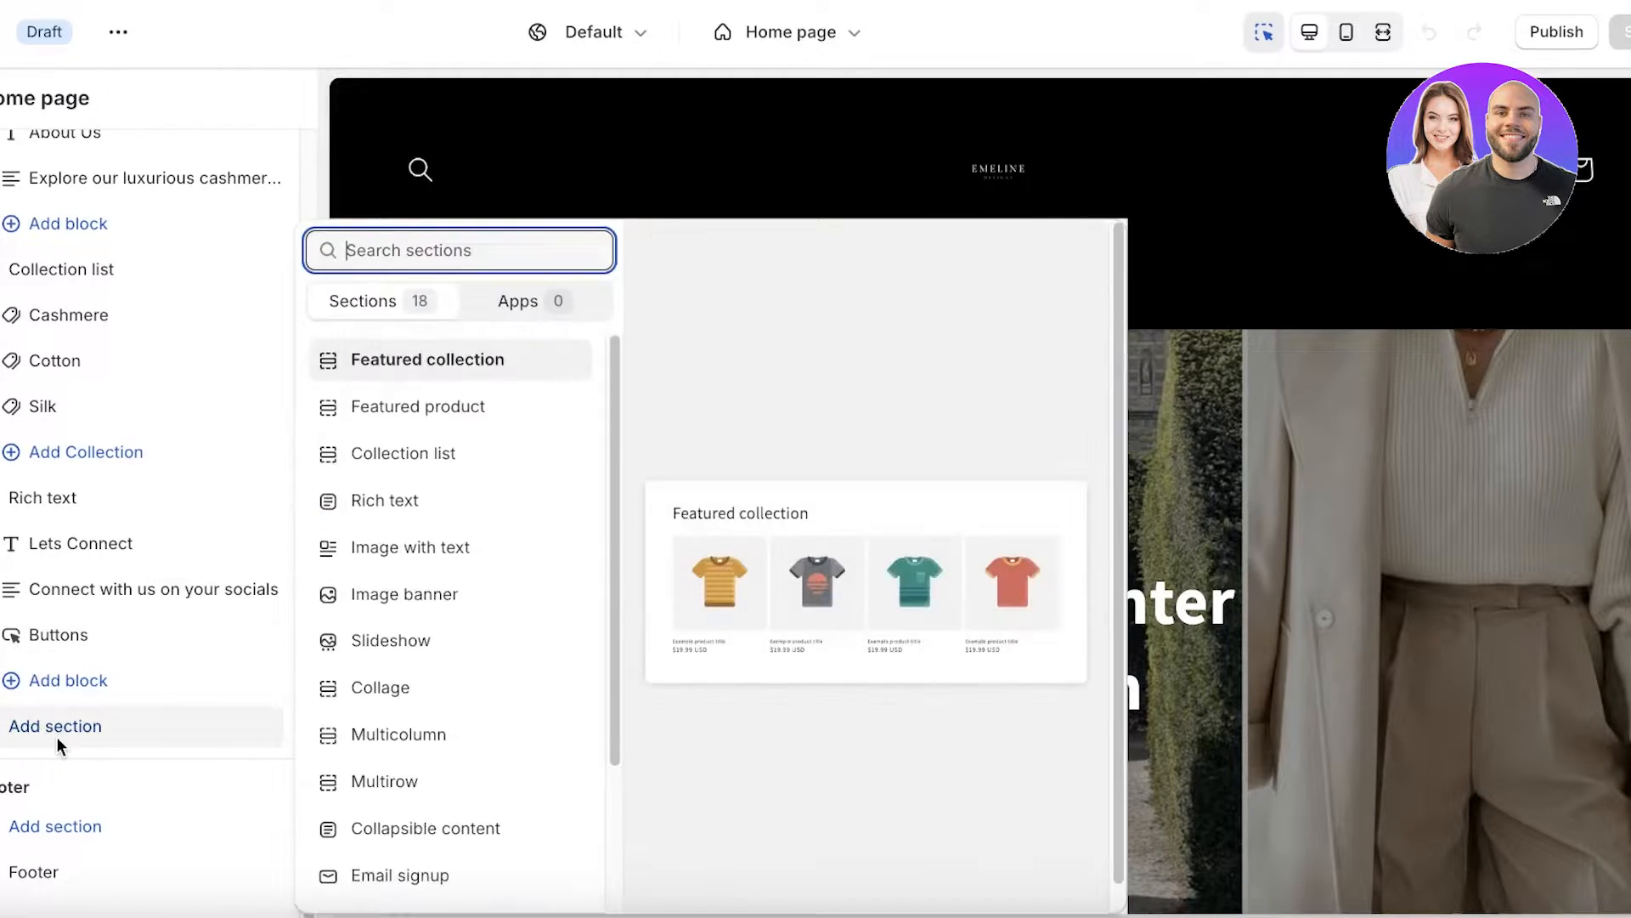
{"action": "scroll", "coordinate": [528, 403], "scroll_direction": "down", "scroll_amount": 3}
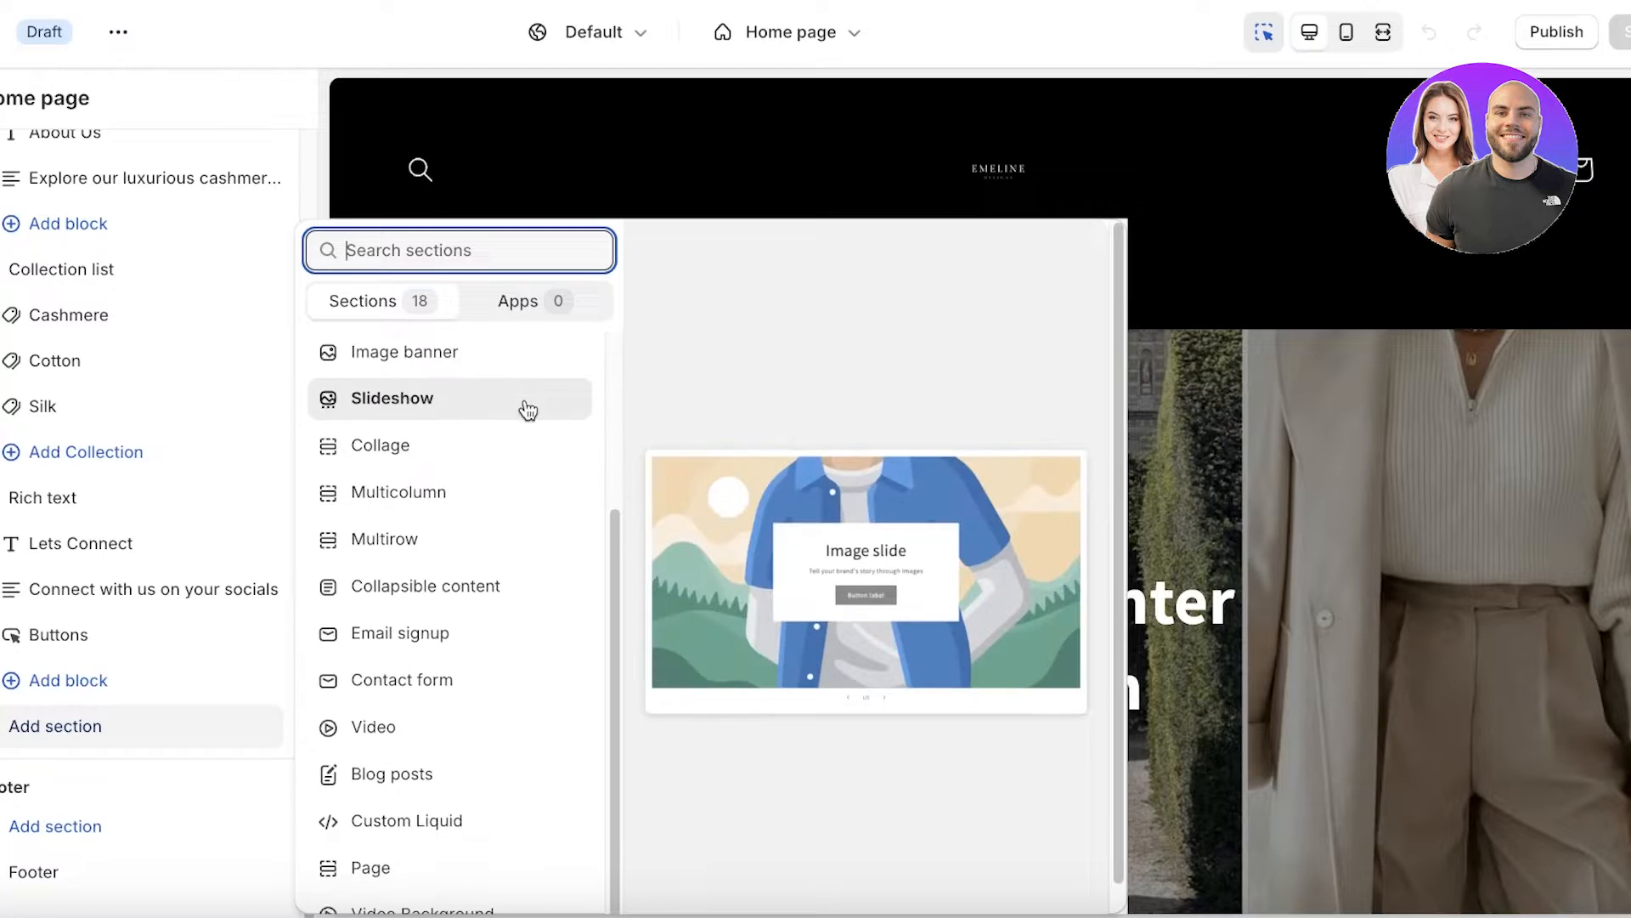
{"action": "scroll", "coordinate": [476, 629], "scroll_direction": "down", "scroll_amount": 1}
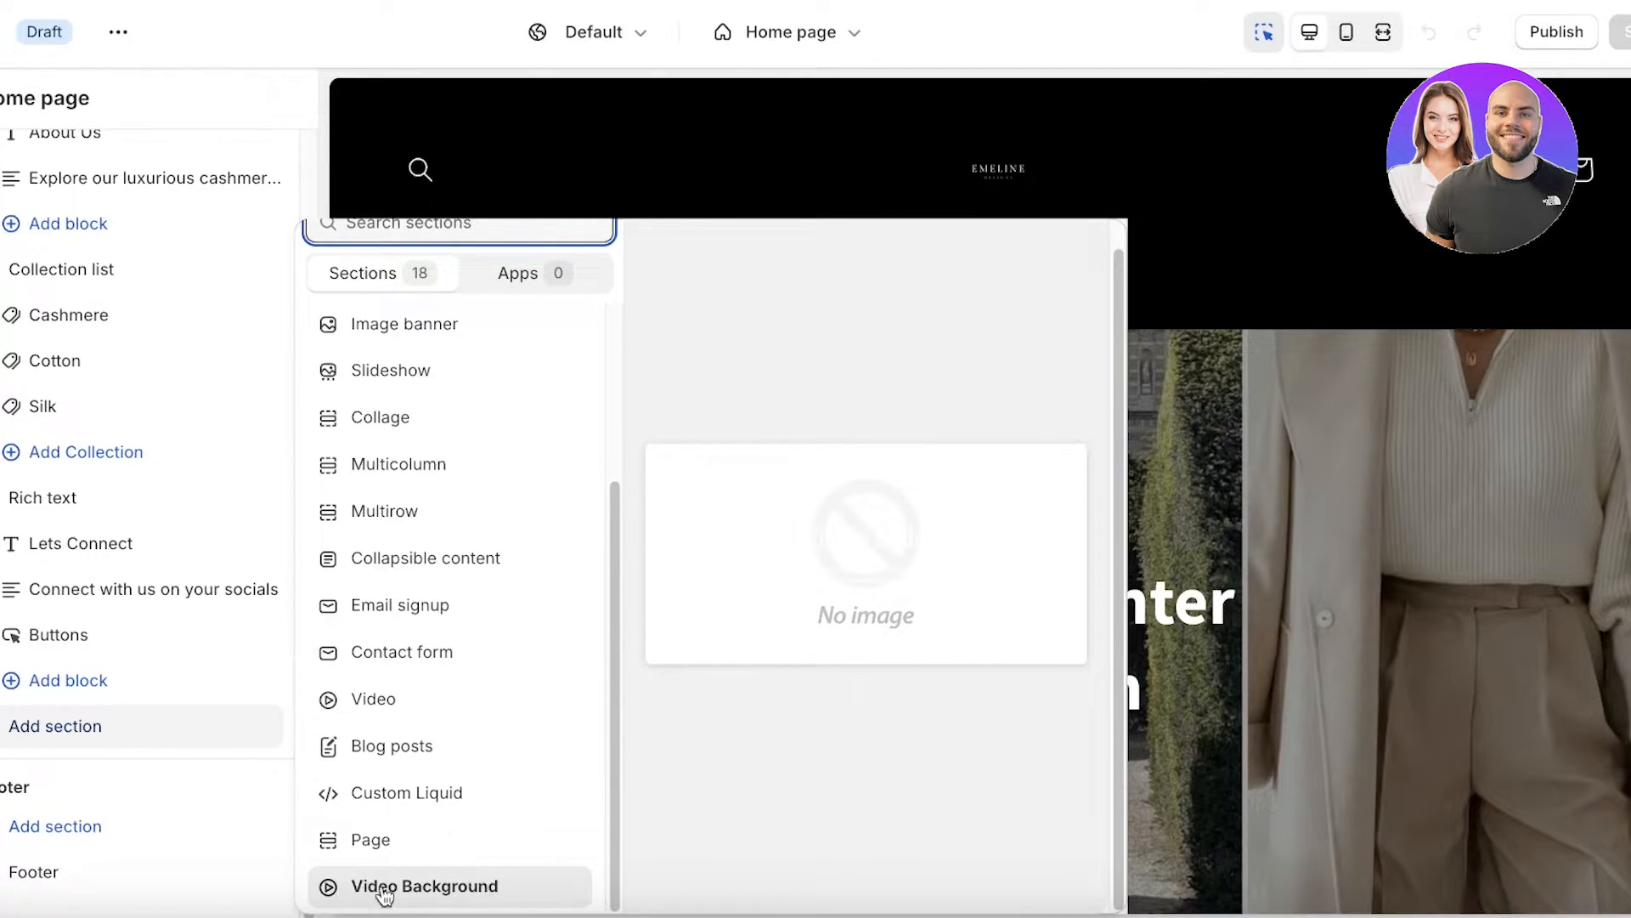
{"action": "left_click", "coordinate": [413, 887]}
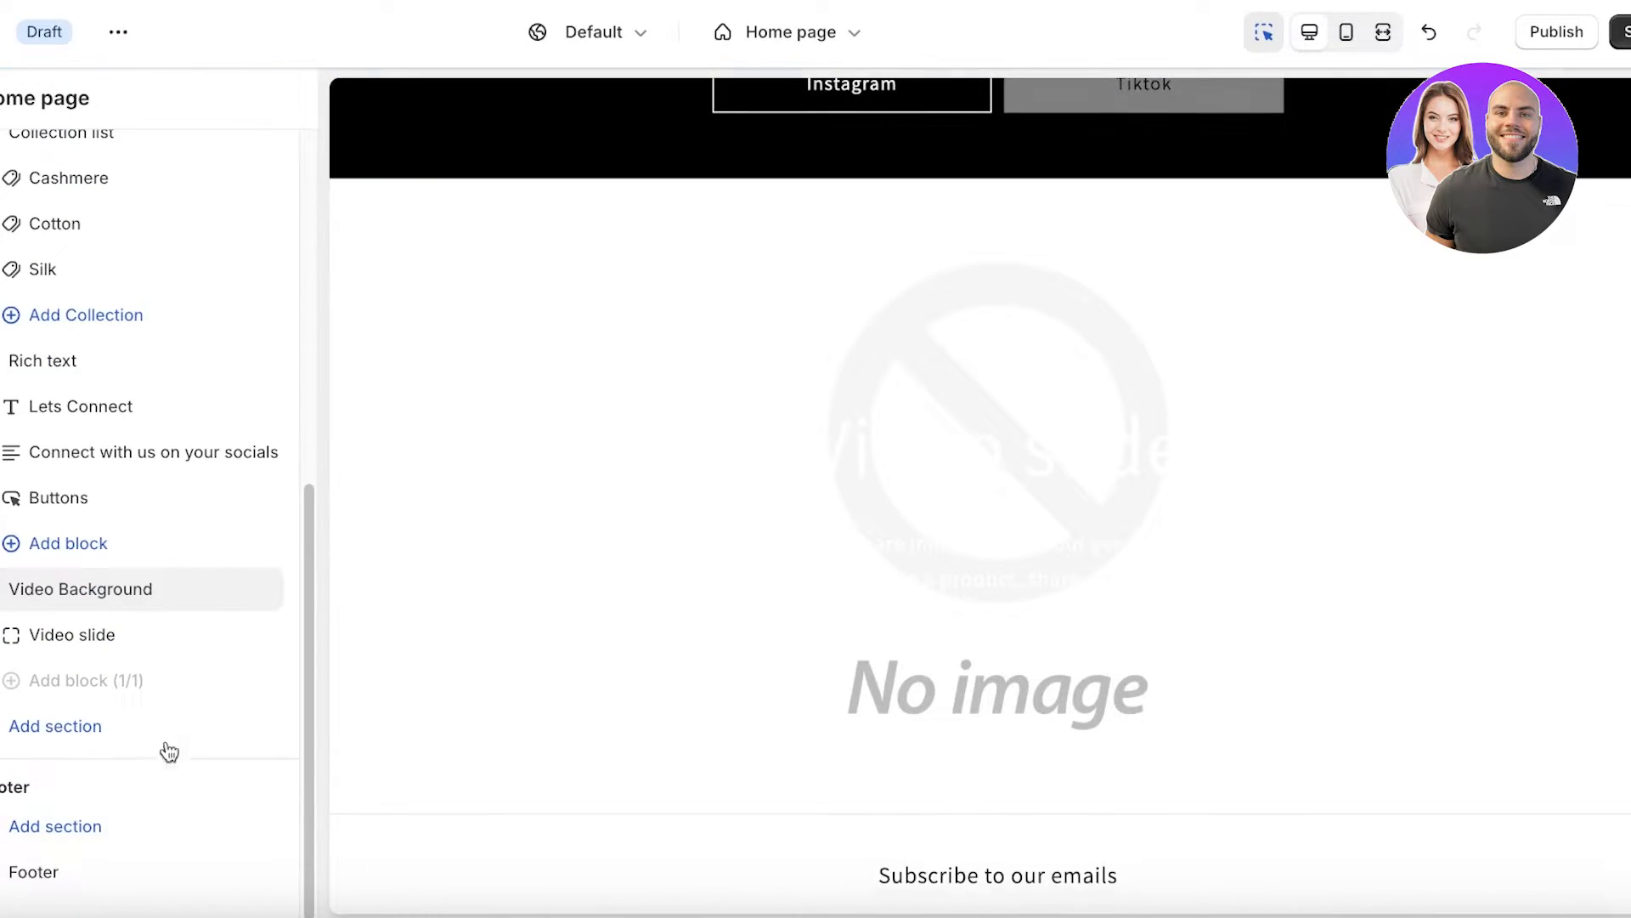
- Open the Video slide block's settings, and copy the link of the MP4 "Untitled design (1)" from the store's content files
{"action": "left_click", "coordinate": [87, 642]}
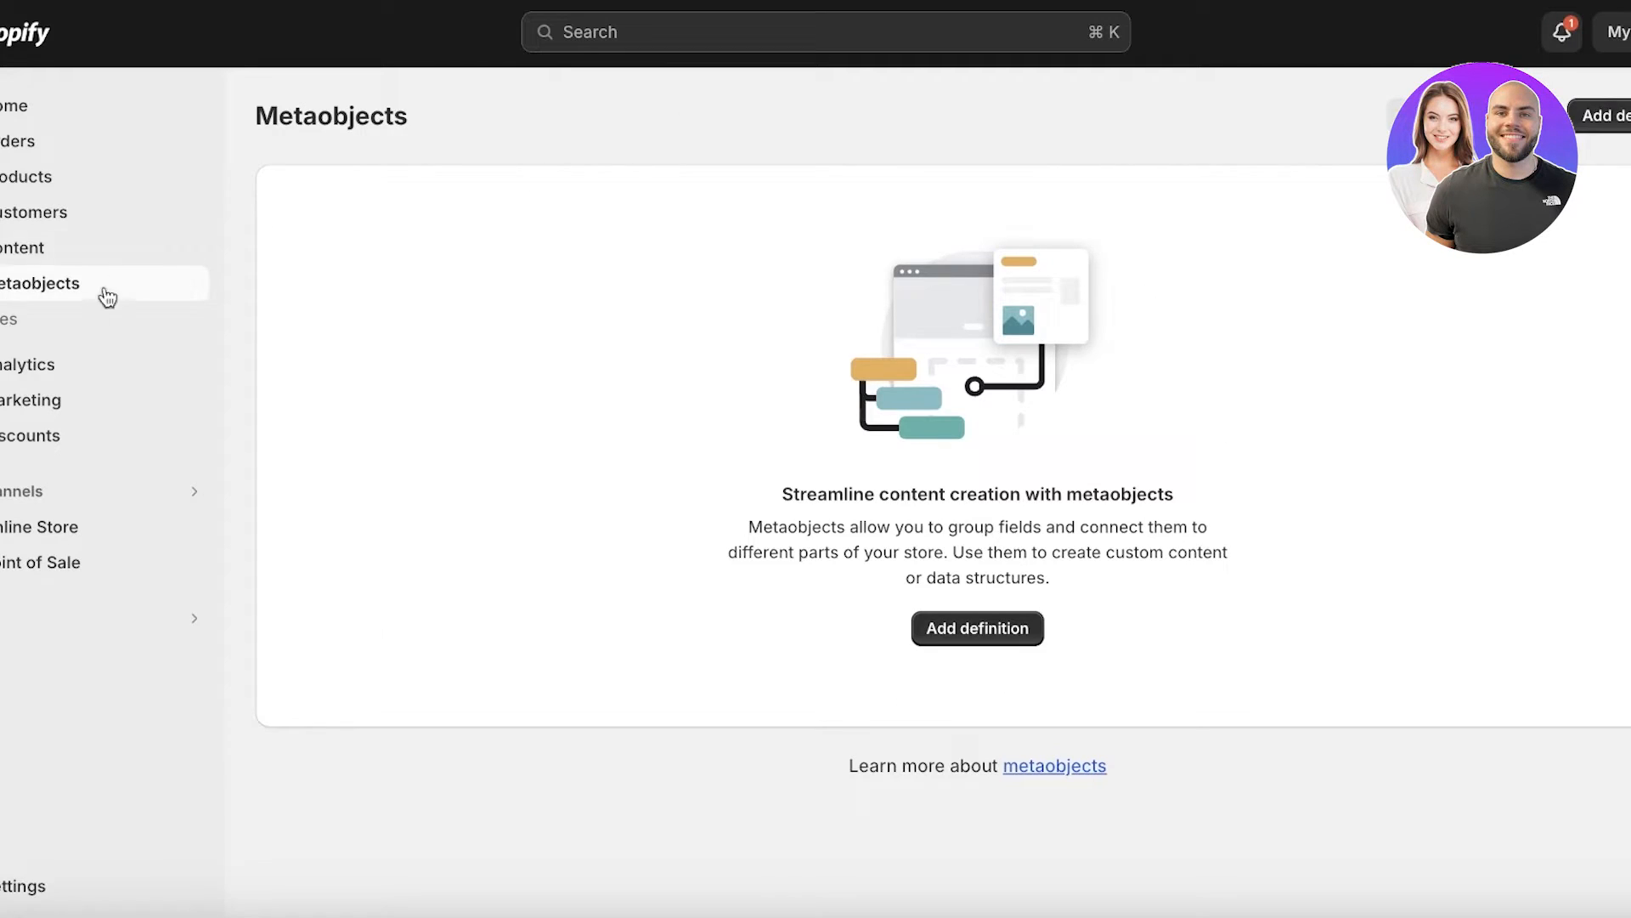
{"action": "left_click", "coordinate": [20, 325]}
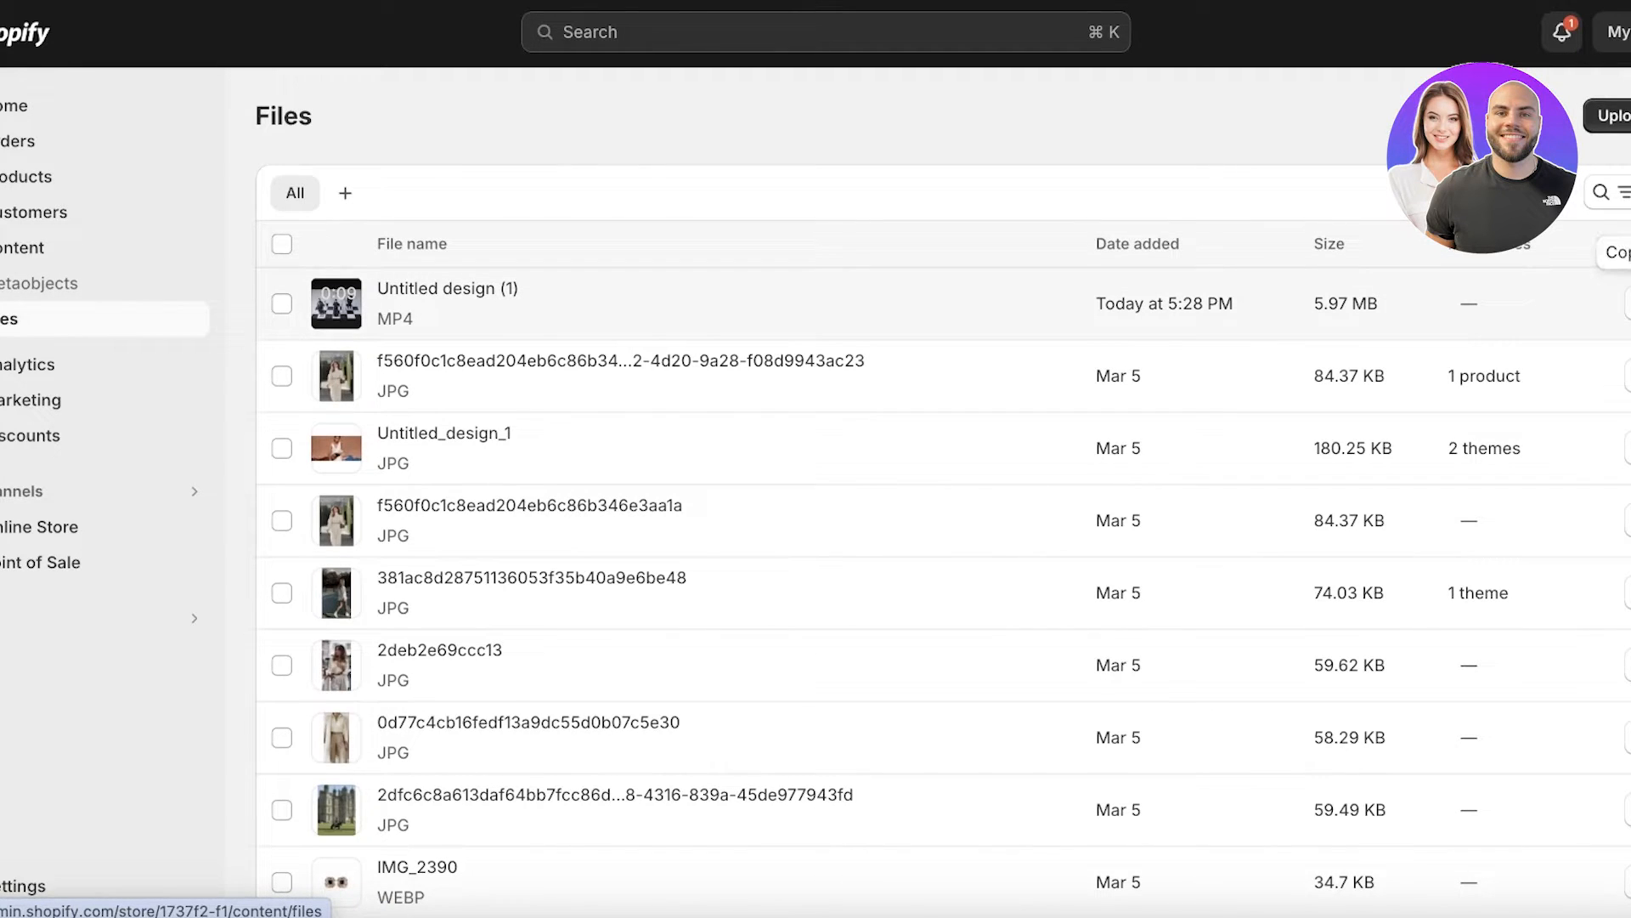
{"action": "left_click", "coordinate": [1629, 303]}
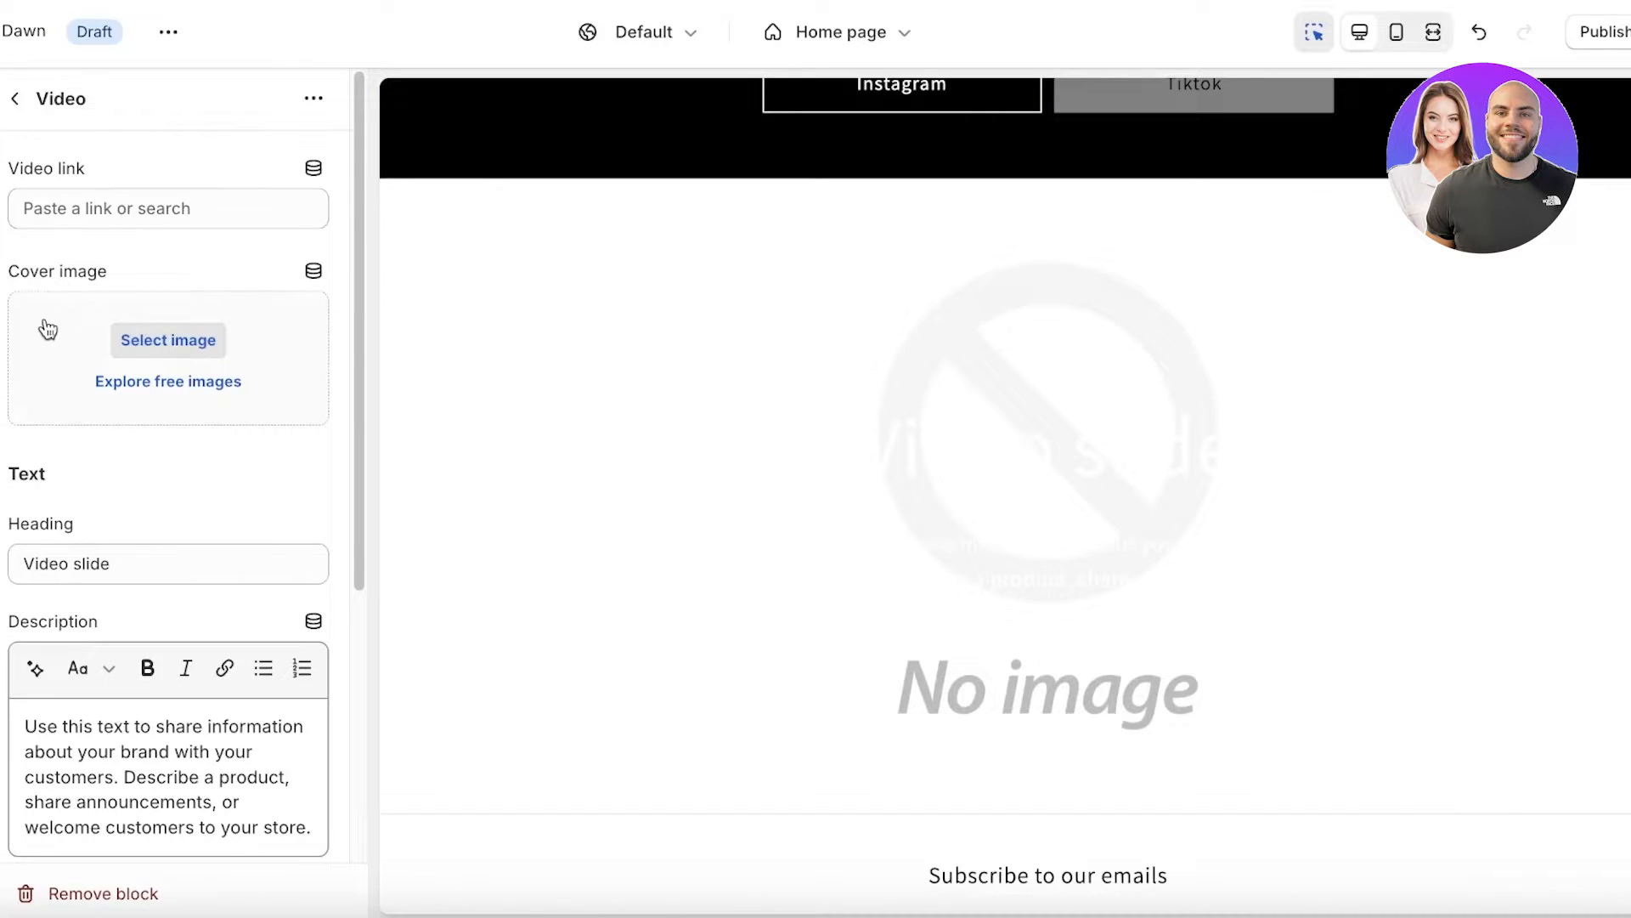
- Paste the copied MP4 link as the Video slide block's video link and apply it
{"action": "left_click", "coordinate": [107, 209]}
{"action": "right_click", "coordinate": [115, 211]}
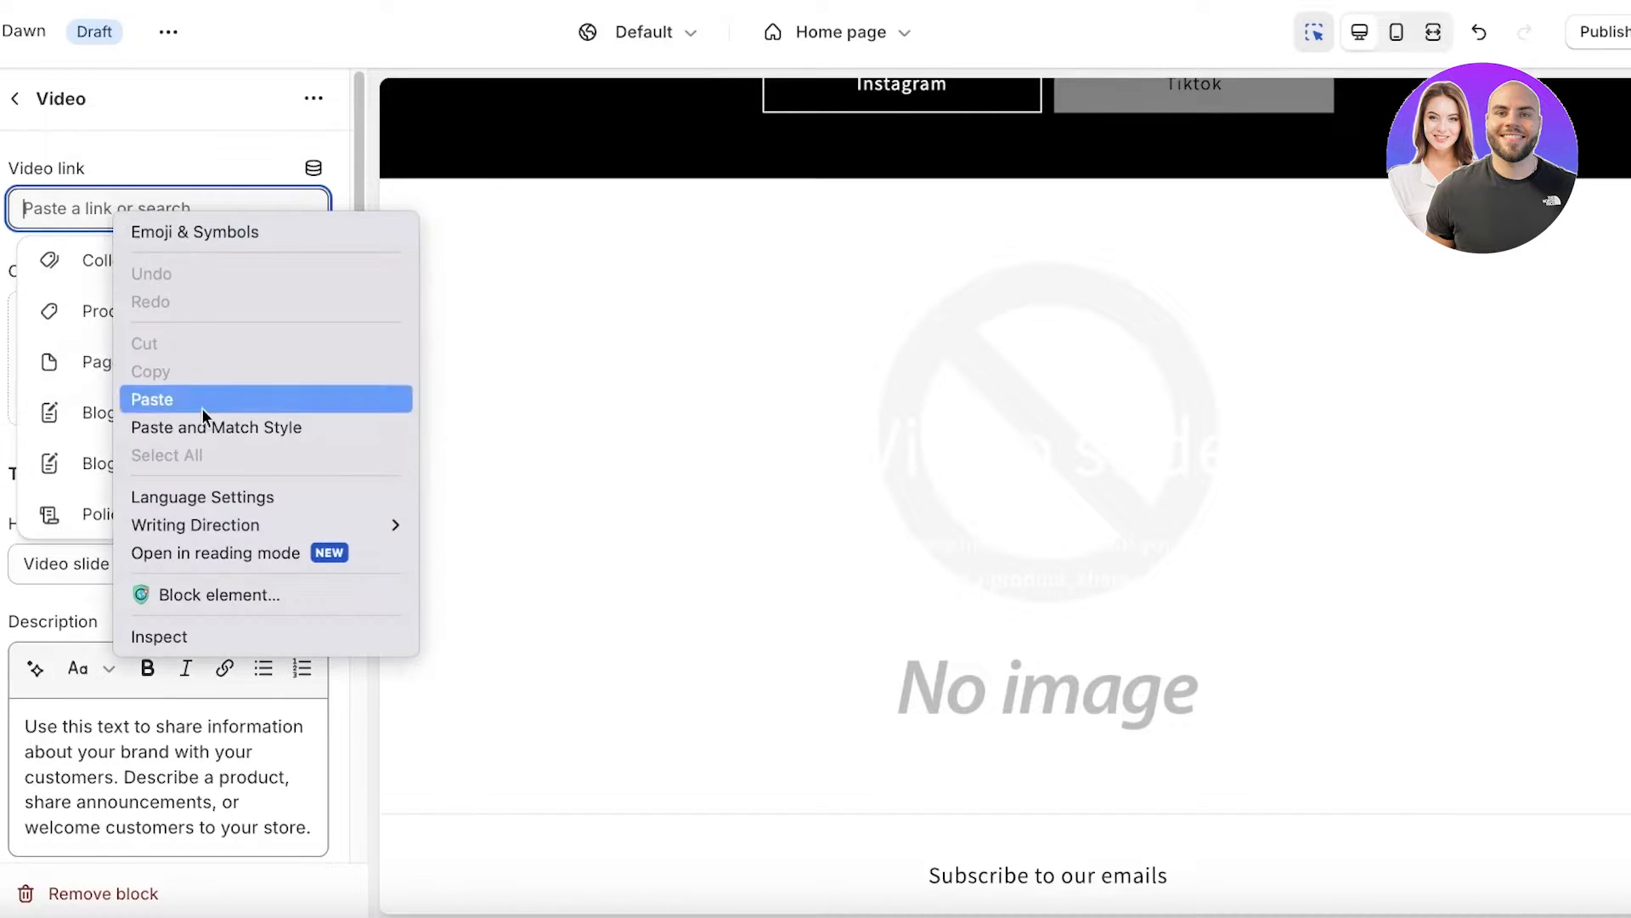
{"action": "left_click", "coordinate": [183, 397]}
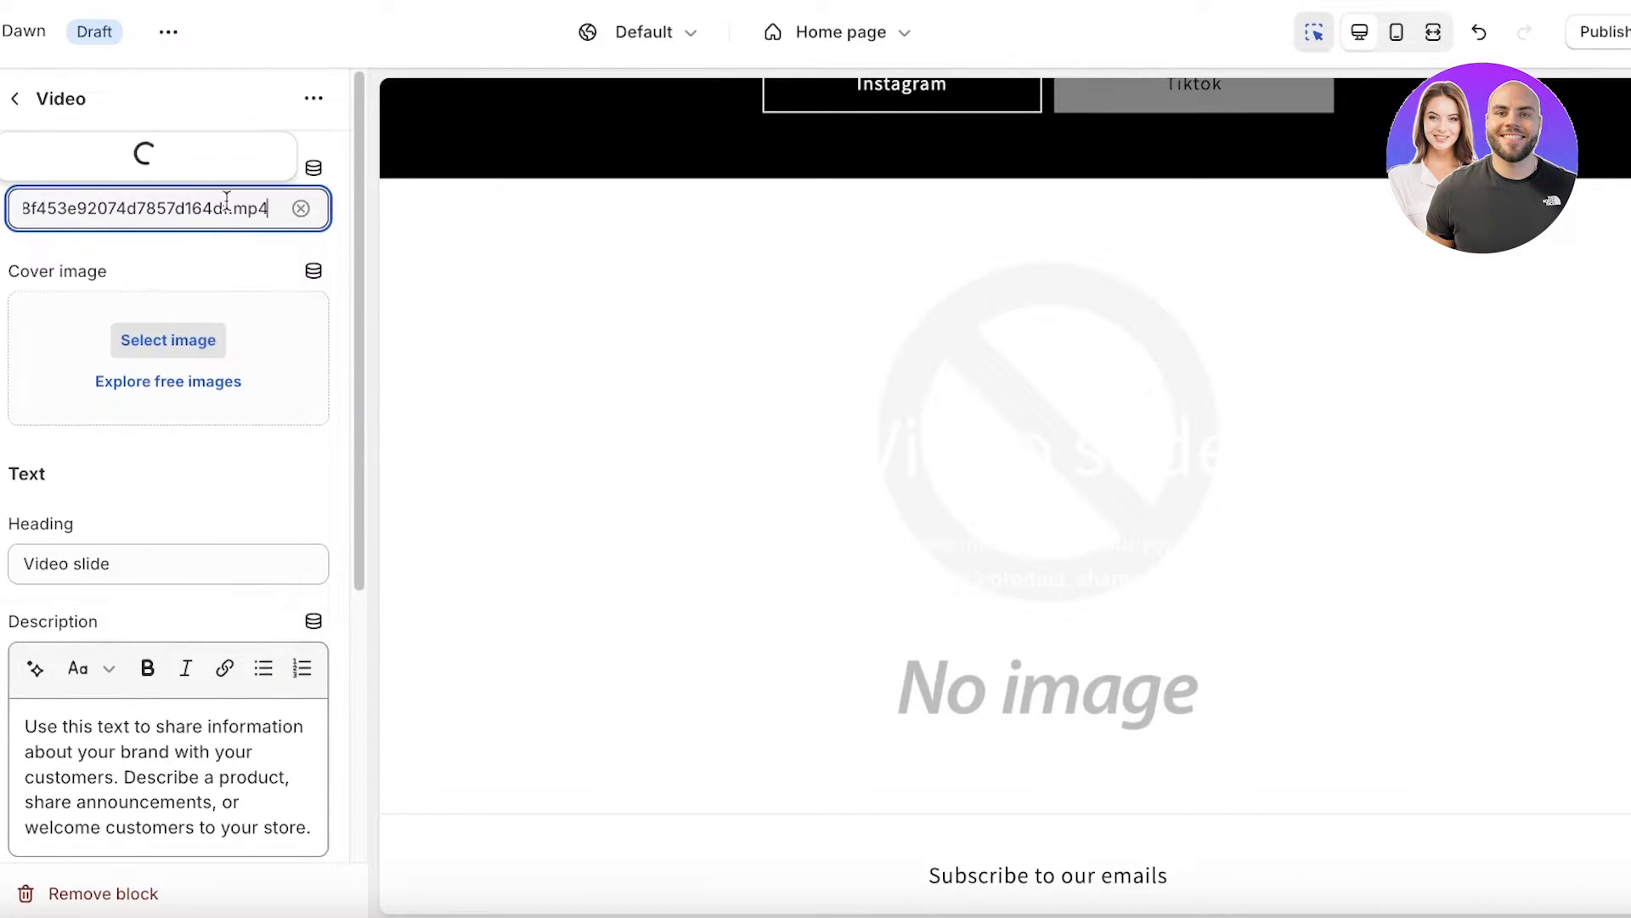
{"action": "left_click", "coordinate": [183, 108]}
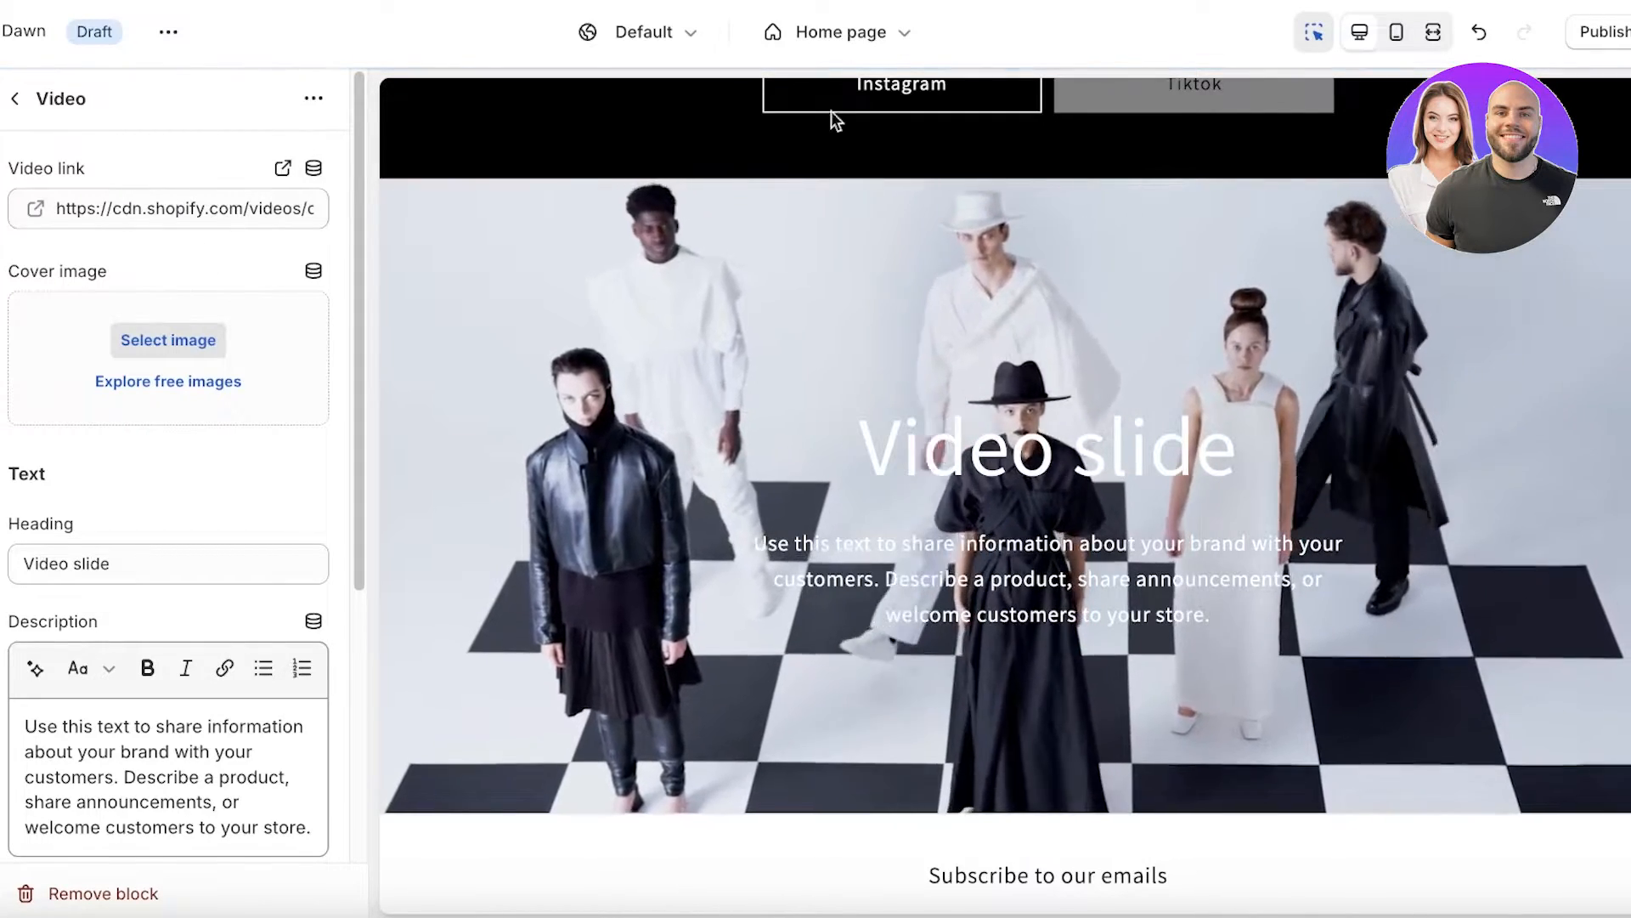
- Replace the Video slide heading with "SHOP OUR WINTER COLLECTION" and try to make it bold
{"action": "scroll", "coordinate": [53, 461], "scroll_direction": "down", "scroll_amount": 1}
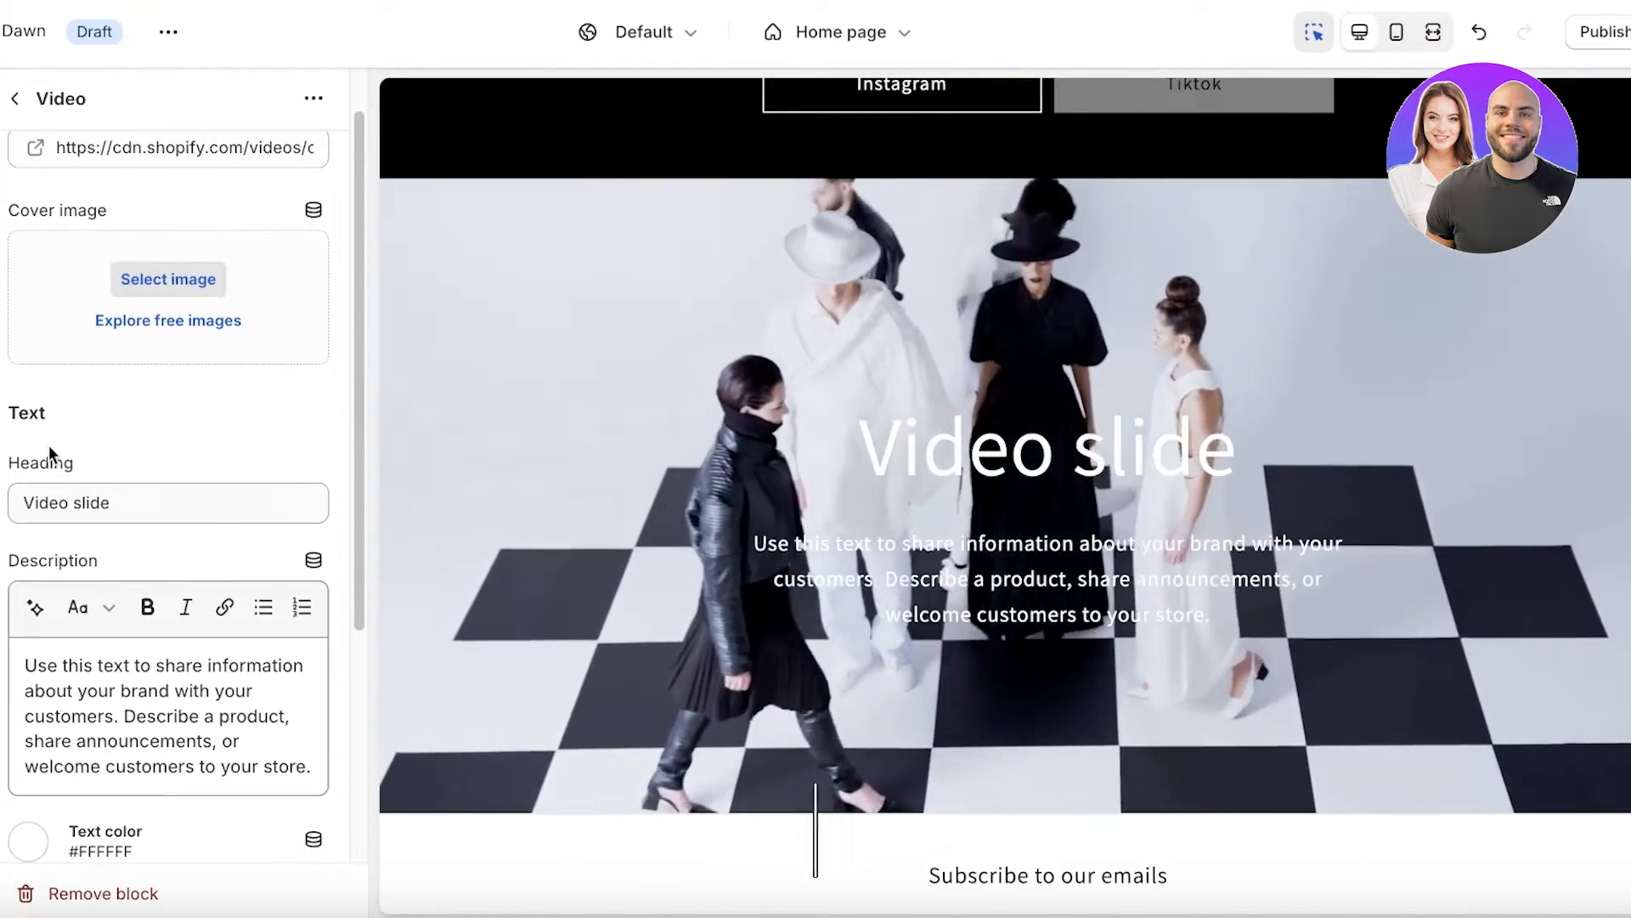
{"action": "left_click", "coordinate": [120, 494]}
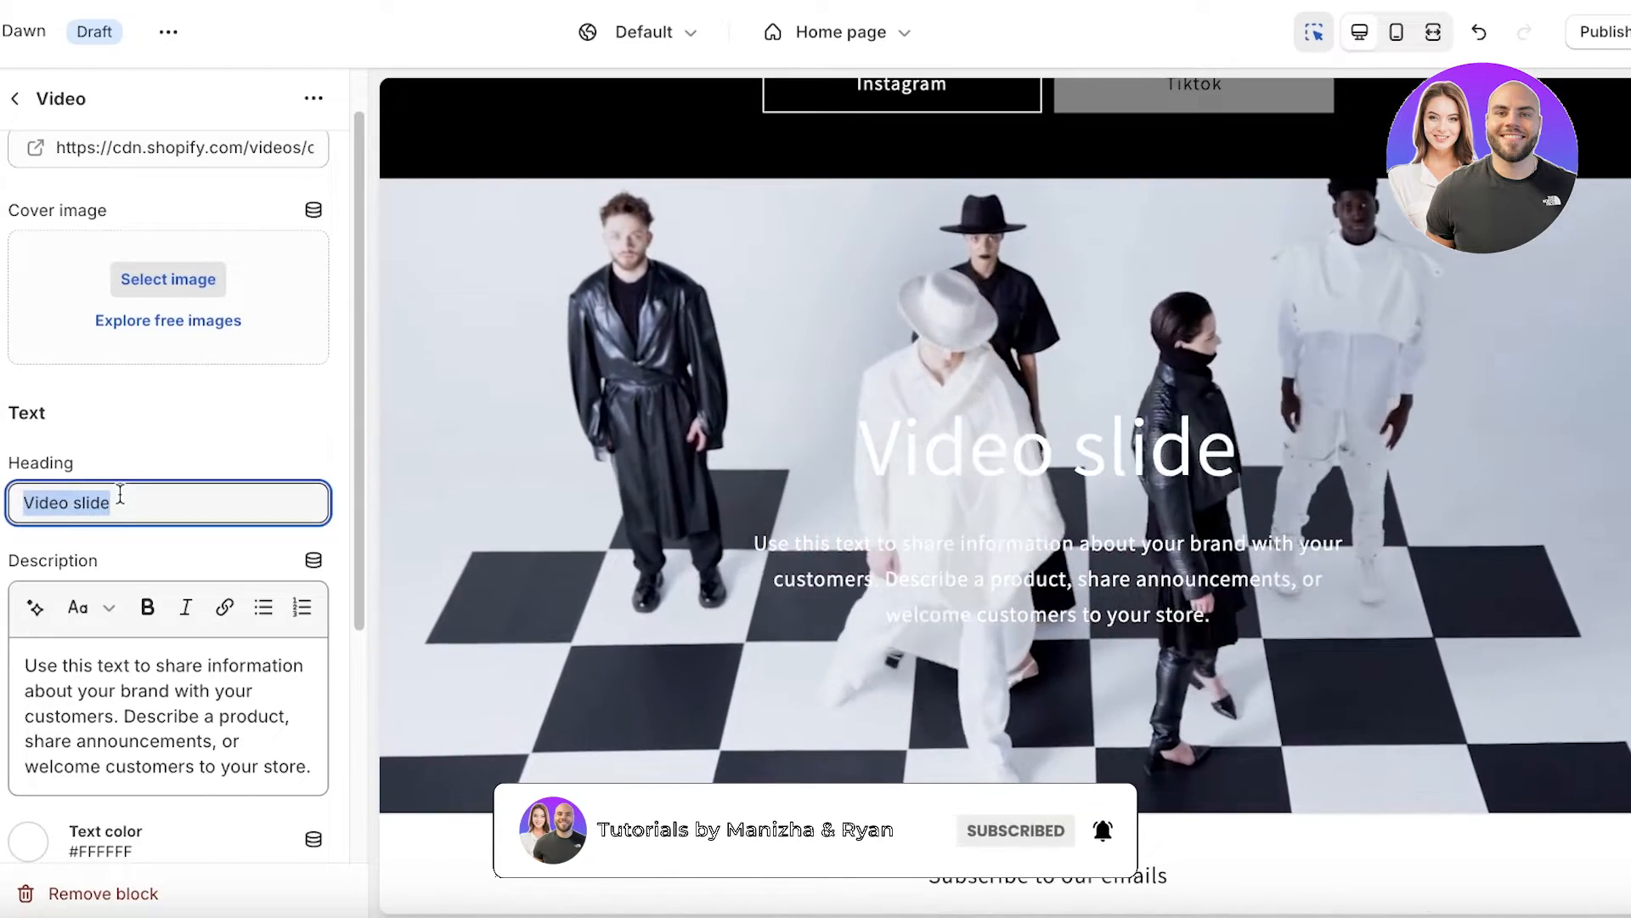
{"action": "type", "text": "SHOP O"}
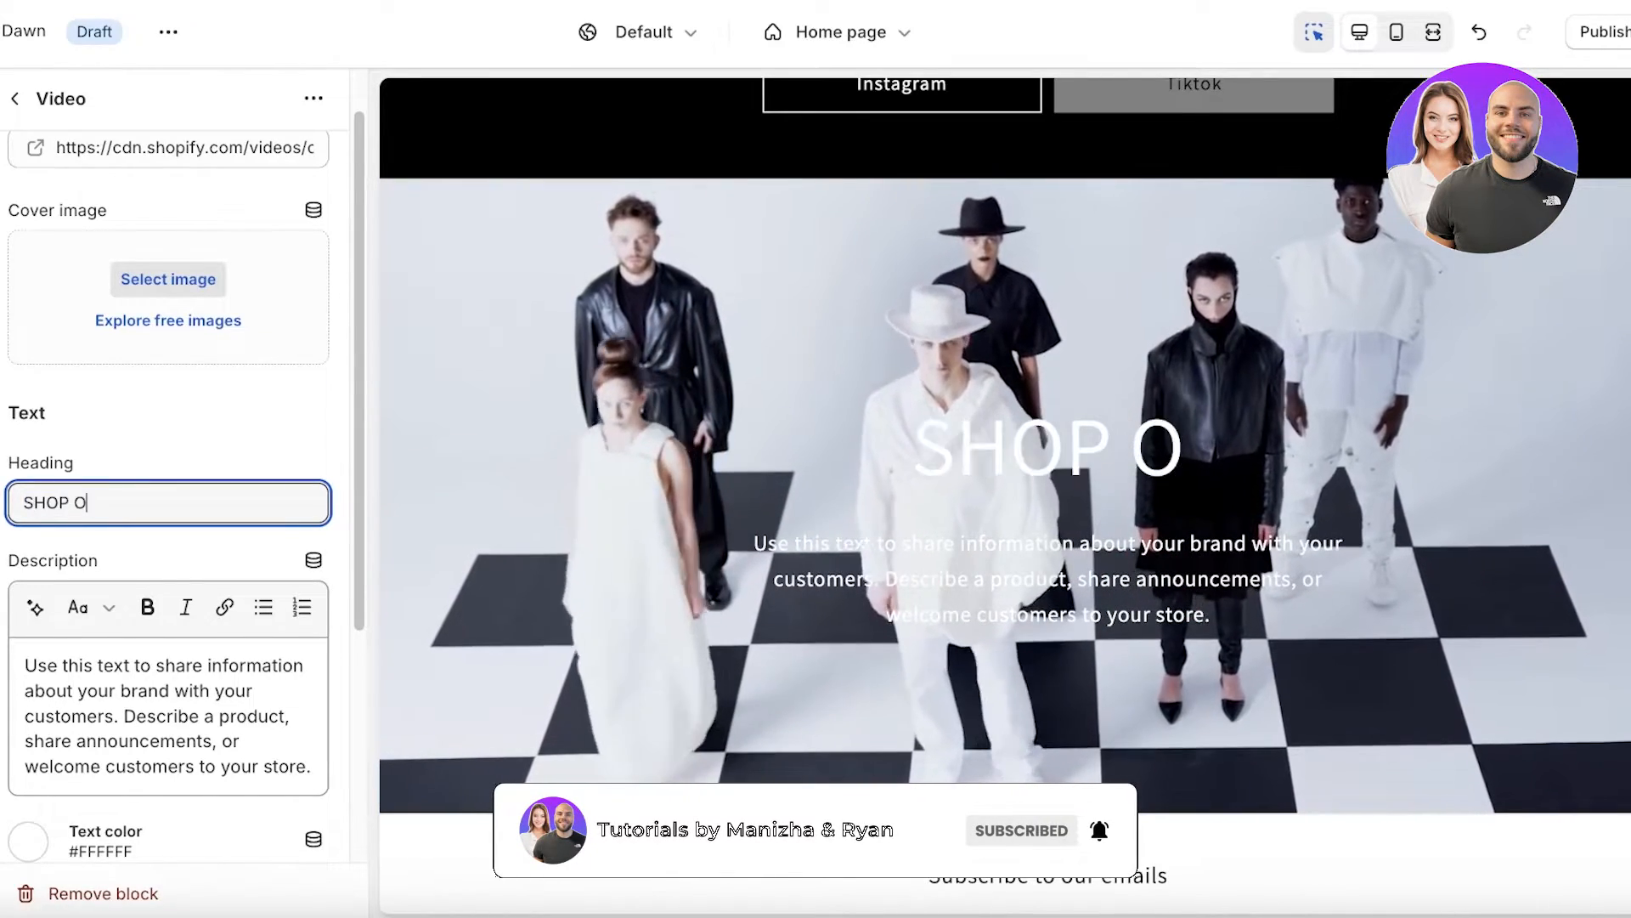
{"action": "type", "text": "UR WINTER C"}
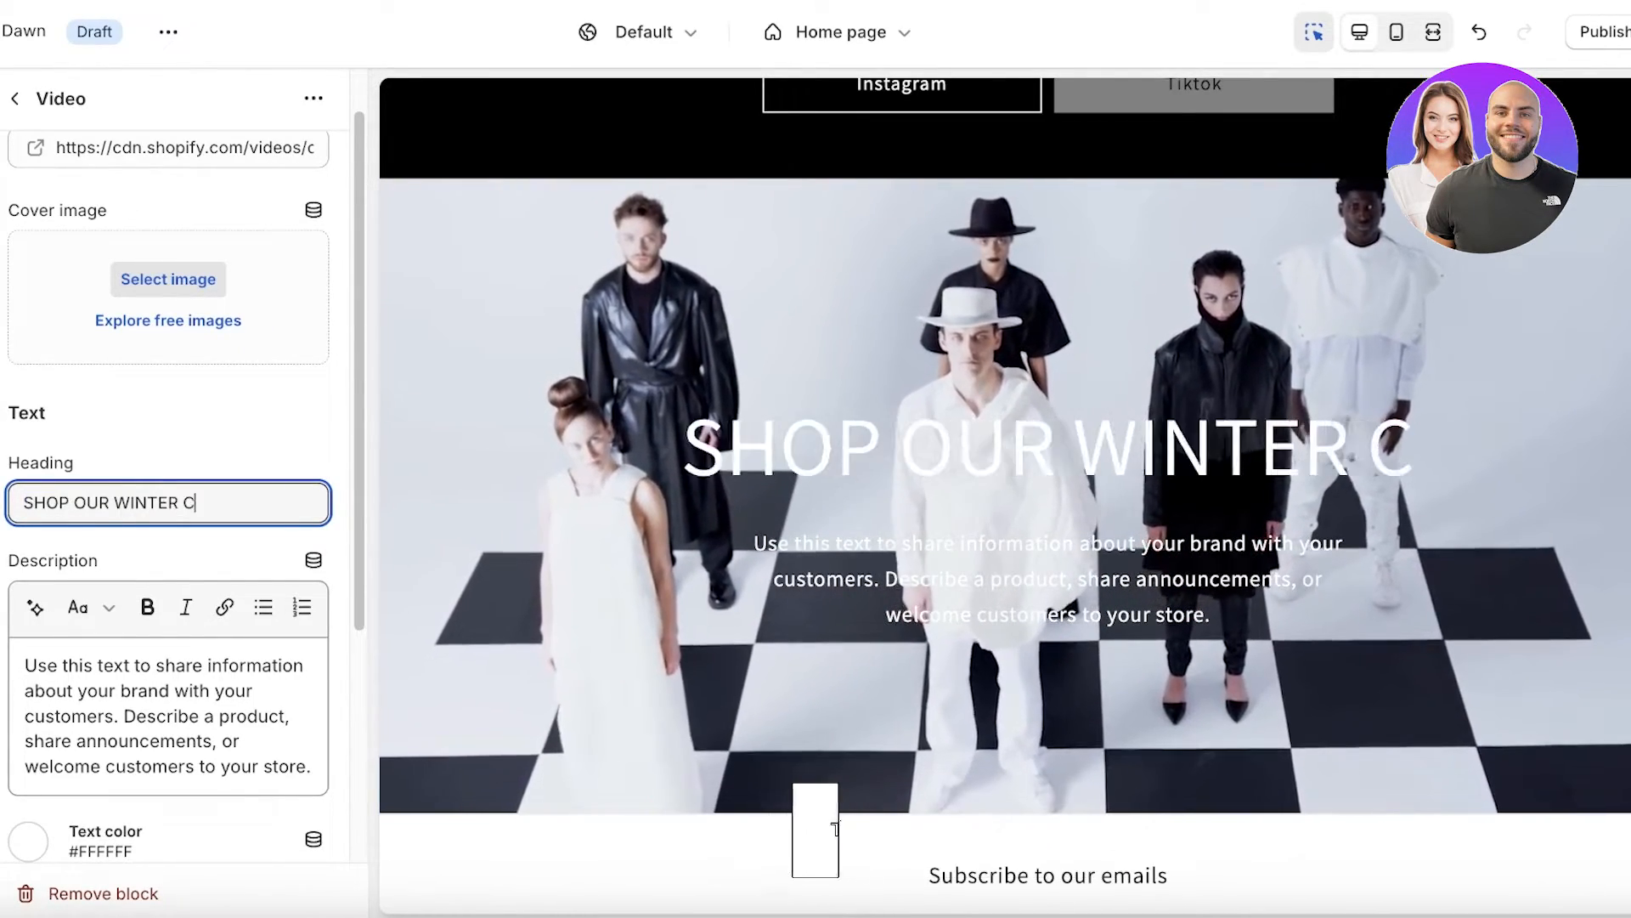
{"action": "type", "text": "OLLECTION"}
{"action": "key", "text": "super+a"}
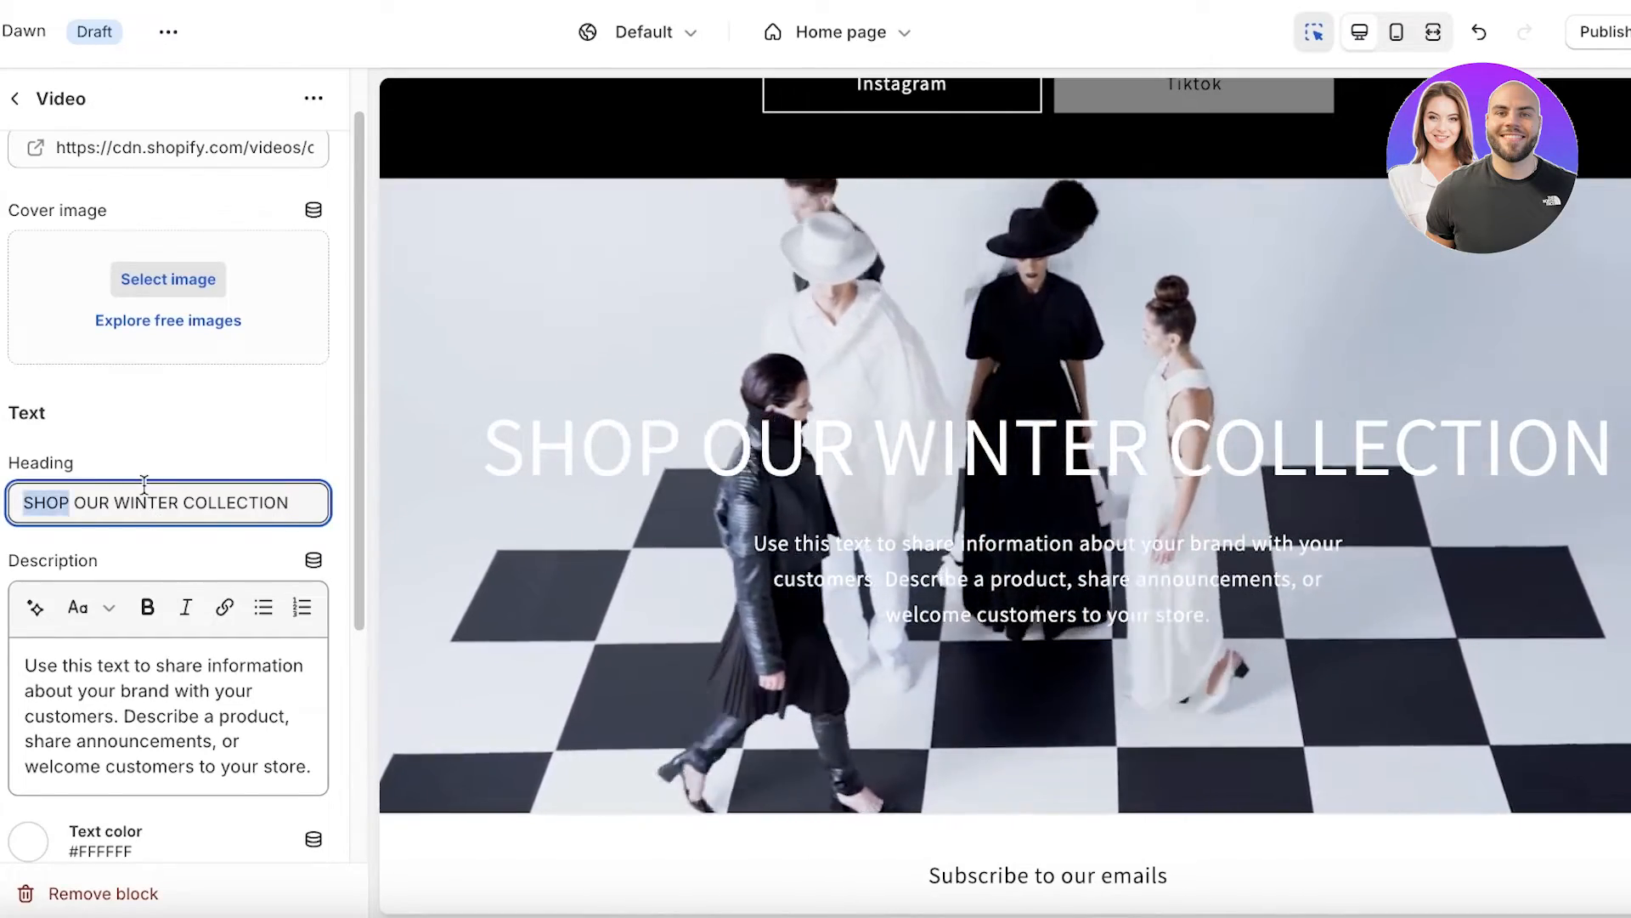
{"action": "left_click", "coordinate": [148, 606]}
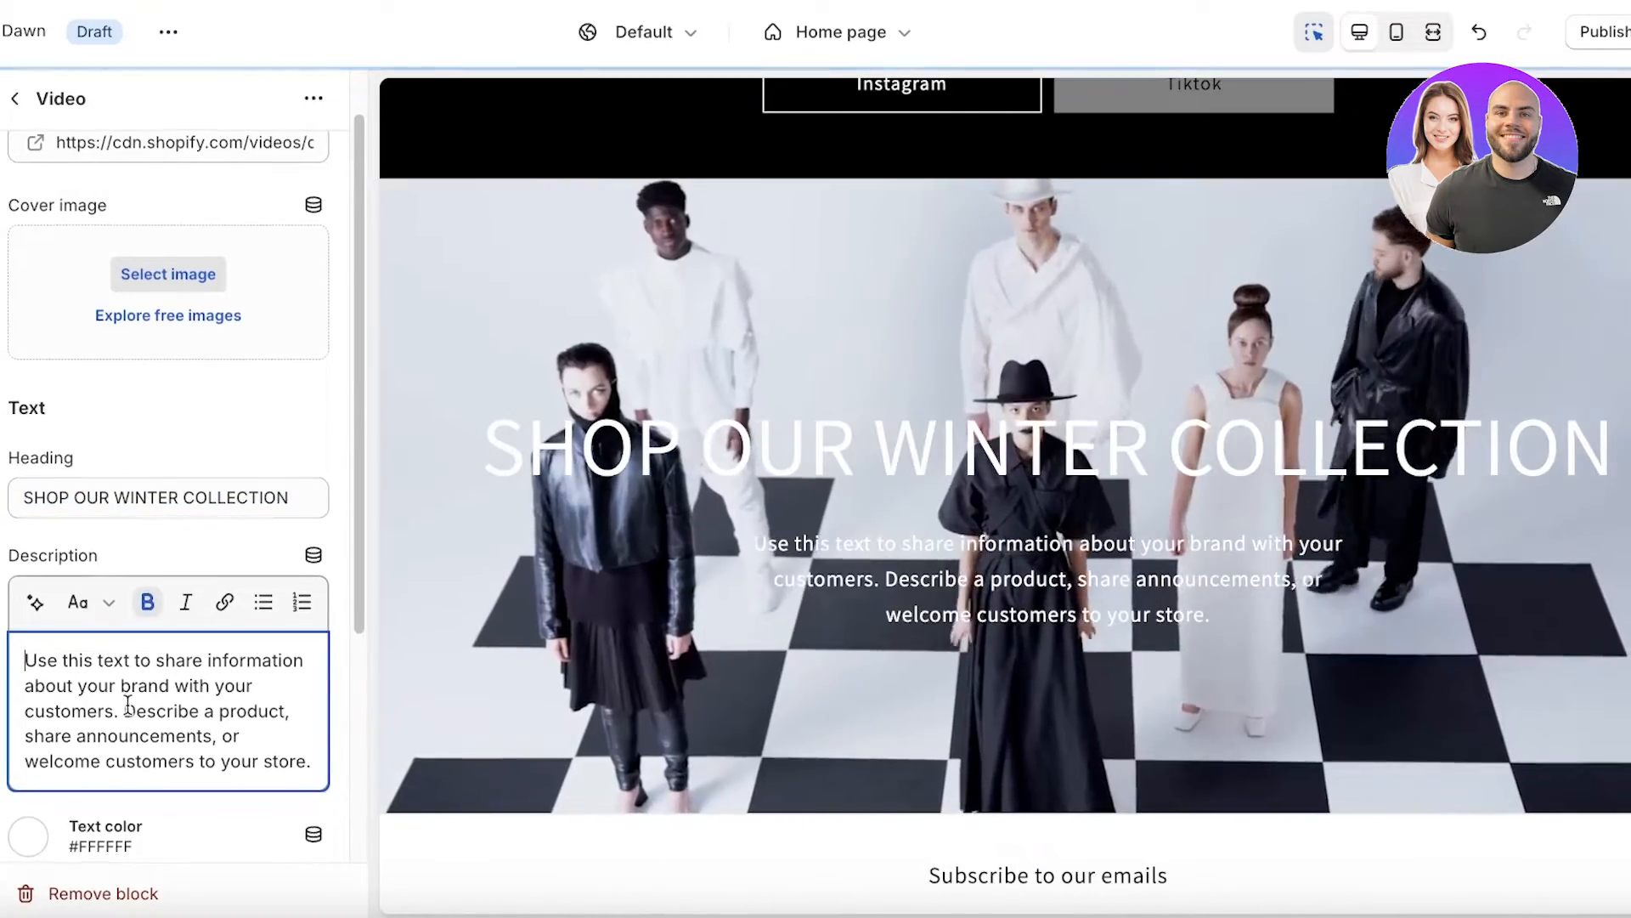
- Delete all placeholder text from the video block's description
{"action": "left_click_drag", "start_coordinate": [176, 716], "coordinate": [25, 665]}
{"action": "key", "text": "BackSpace"}
{"action": "left_click_drag", "start_coordinate": [218, 686], "coordinate": [36, 624]}
{"action": "key", "text": "BackSpace"}
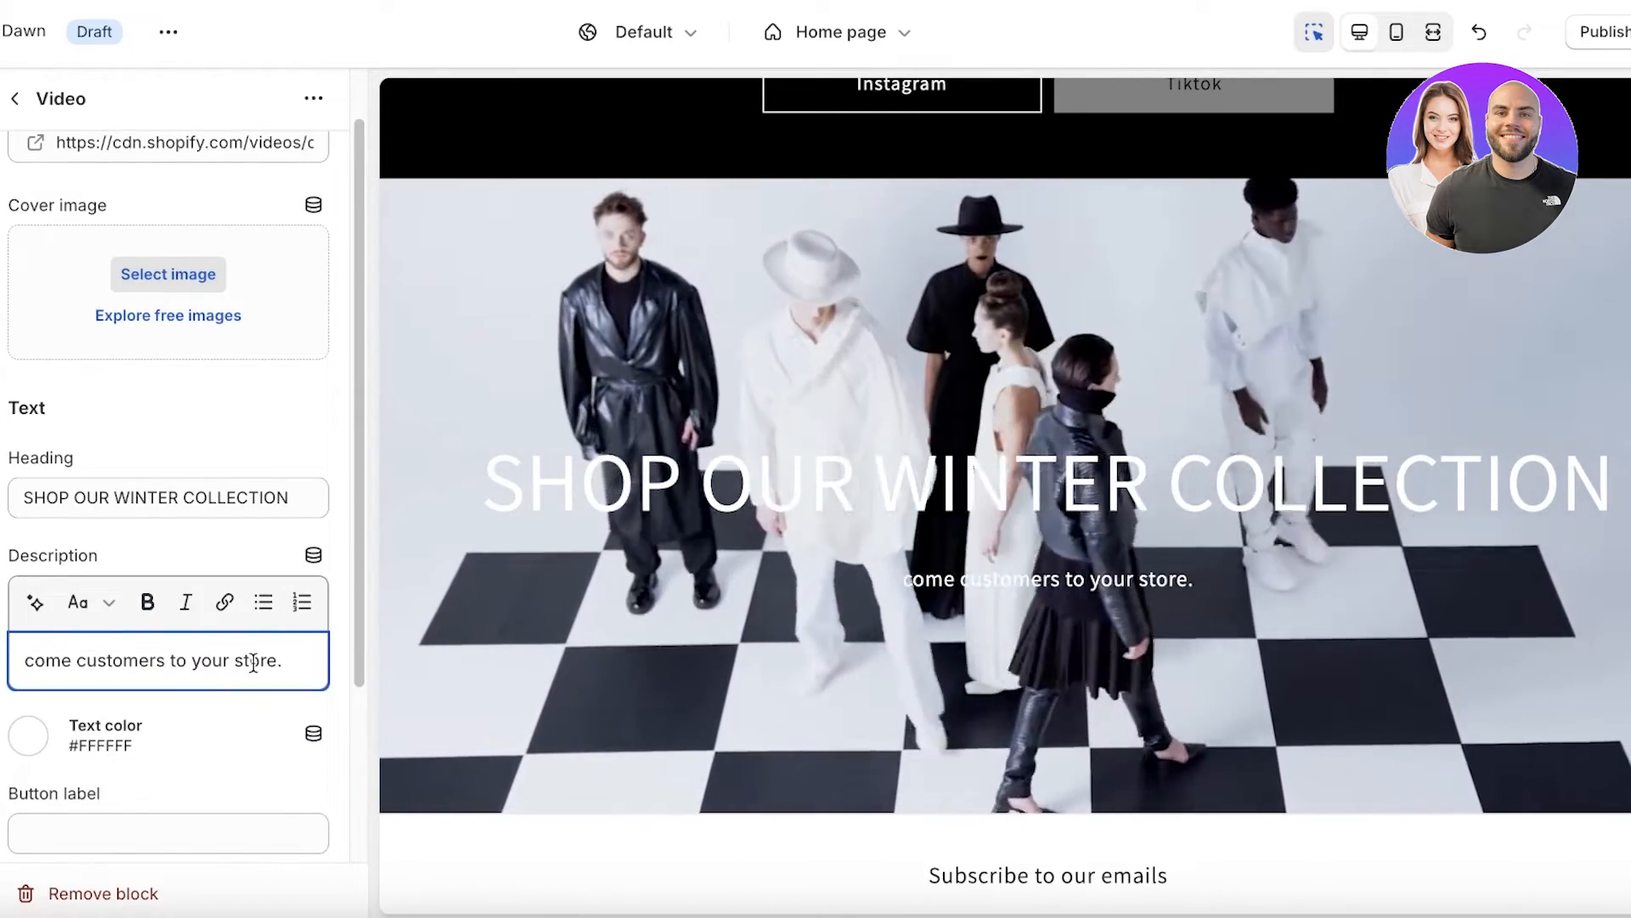
{"action": "key", "text": "super+a"}
{"action": "key", "text": "BackSpace"}
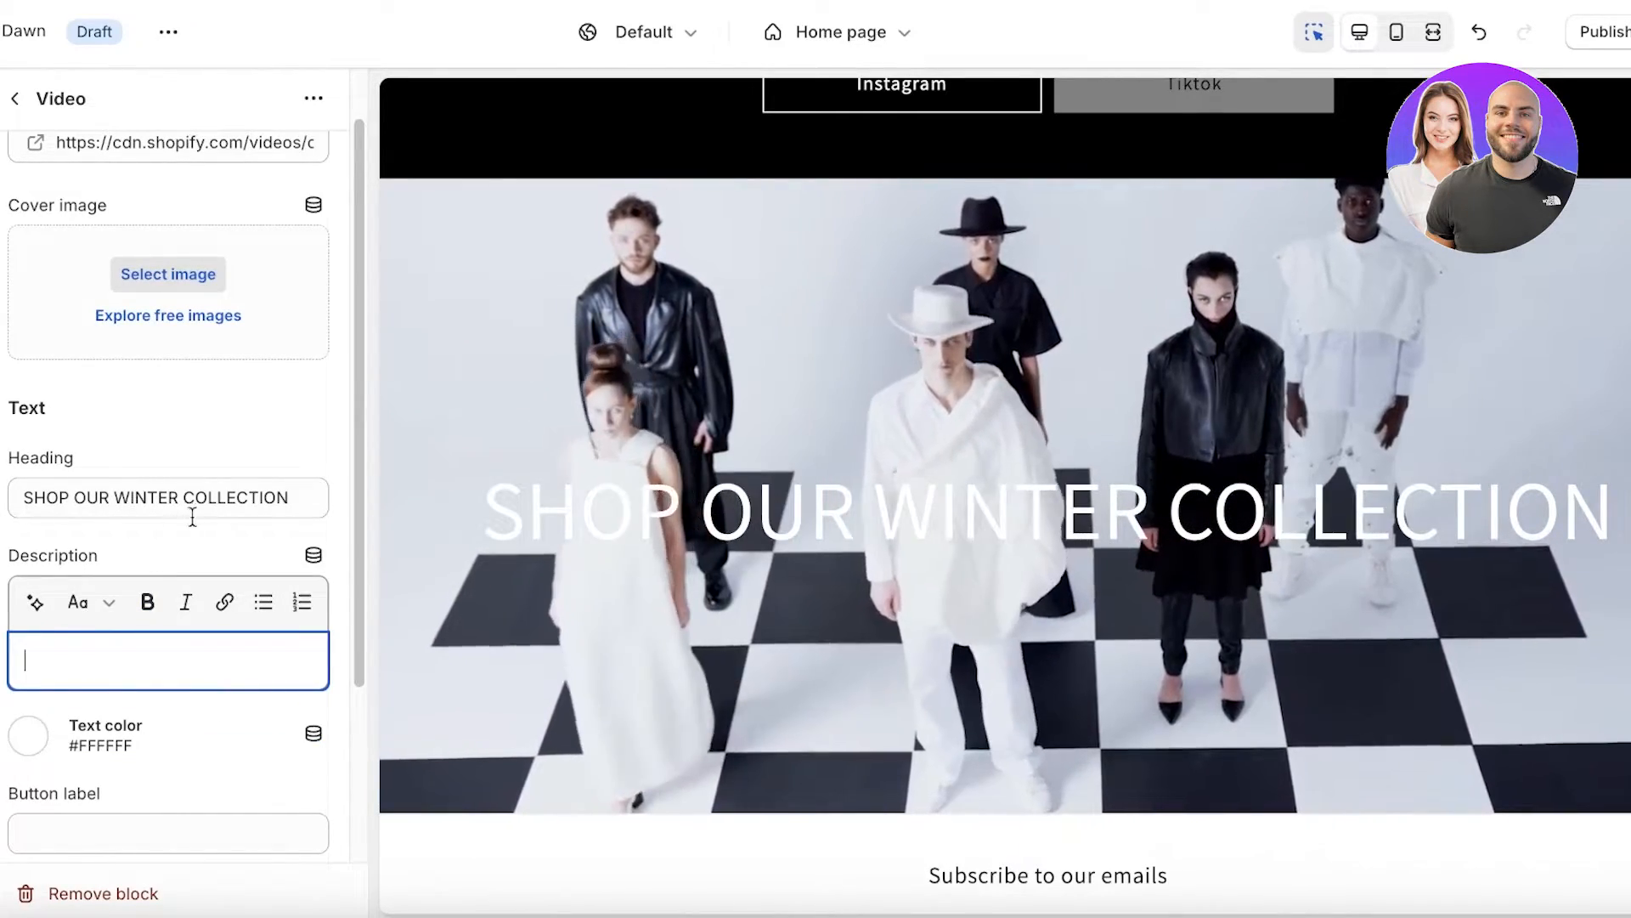
- Move the text "SHOP OUR WINTER COLLECTION" from the heading into the empty description
{"action": "scroll", "coordinate": [258, 455], "scroll_direction": "down", "scroll_amount": 1}
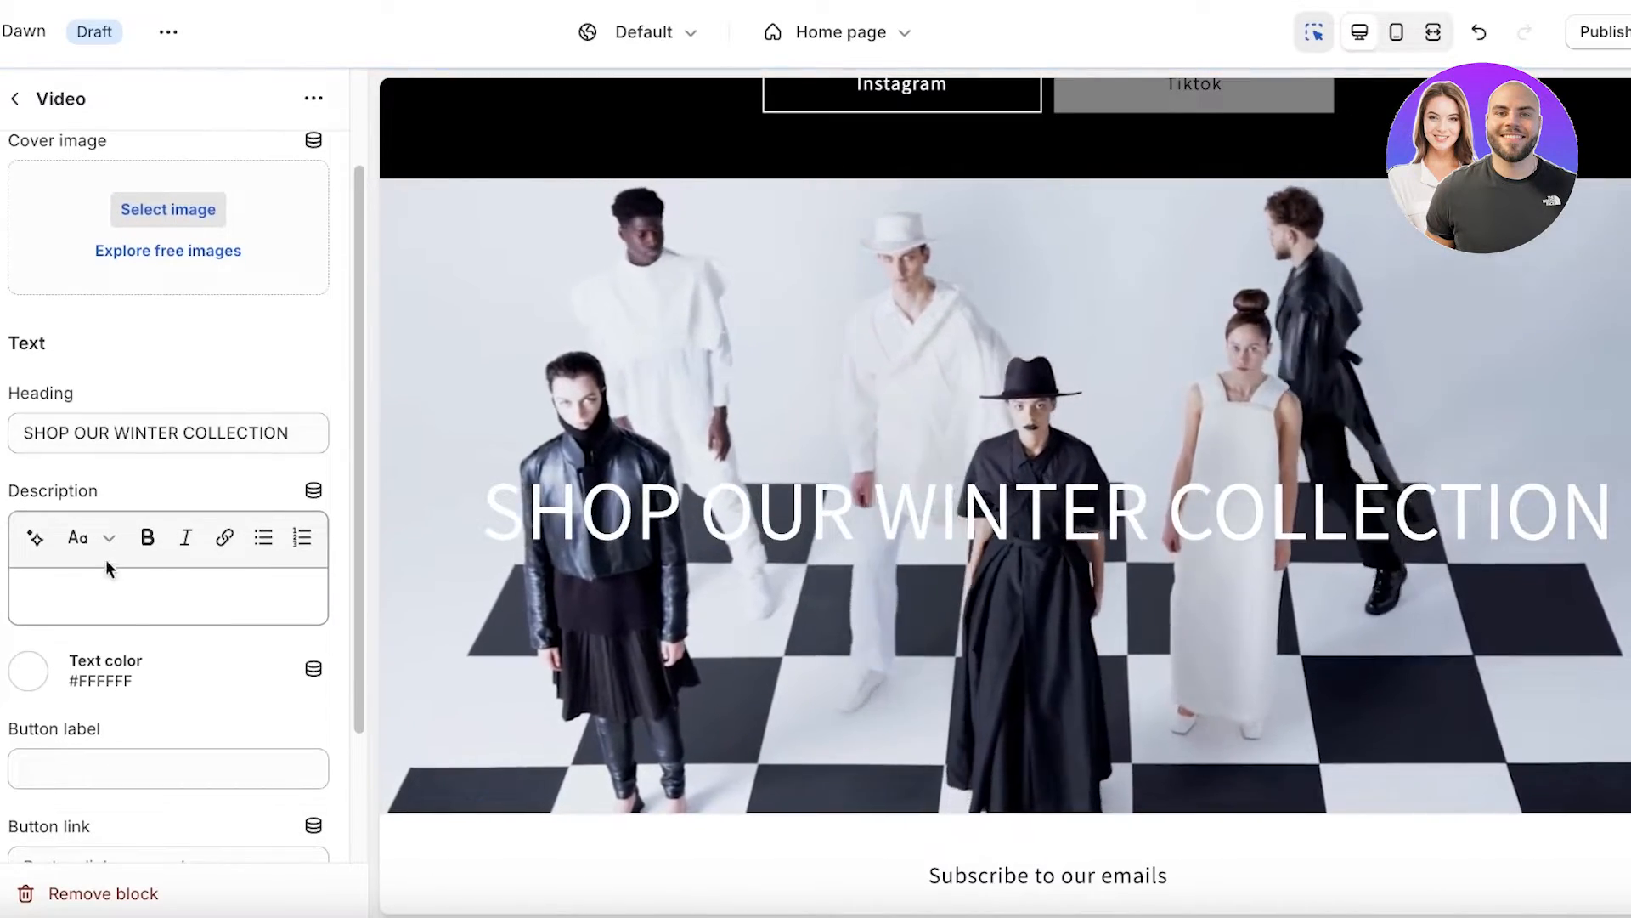
{"action": "left_click", "coordinate": [95, 548]}
{"action": "triple_click", "coordinate": [272, 421]}
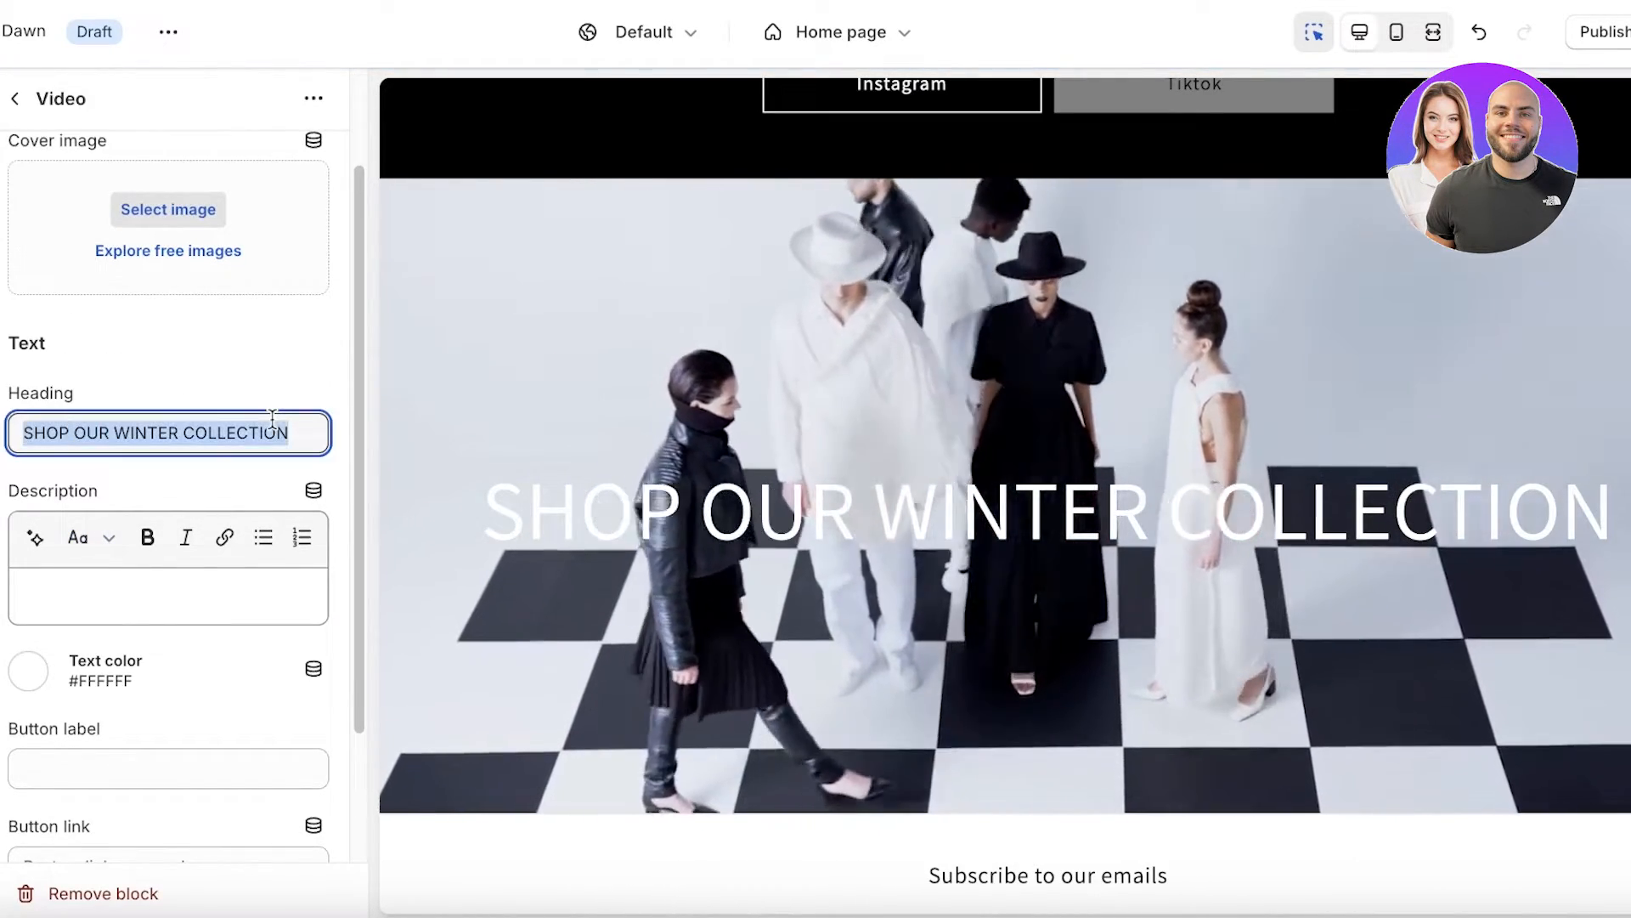
{"action": "key", "text": "BackSpace"}
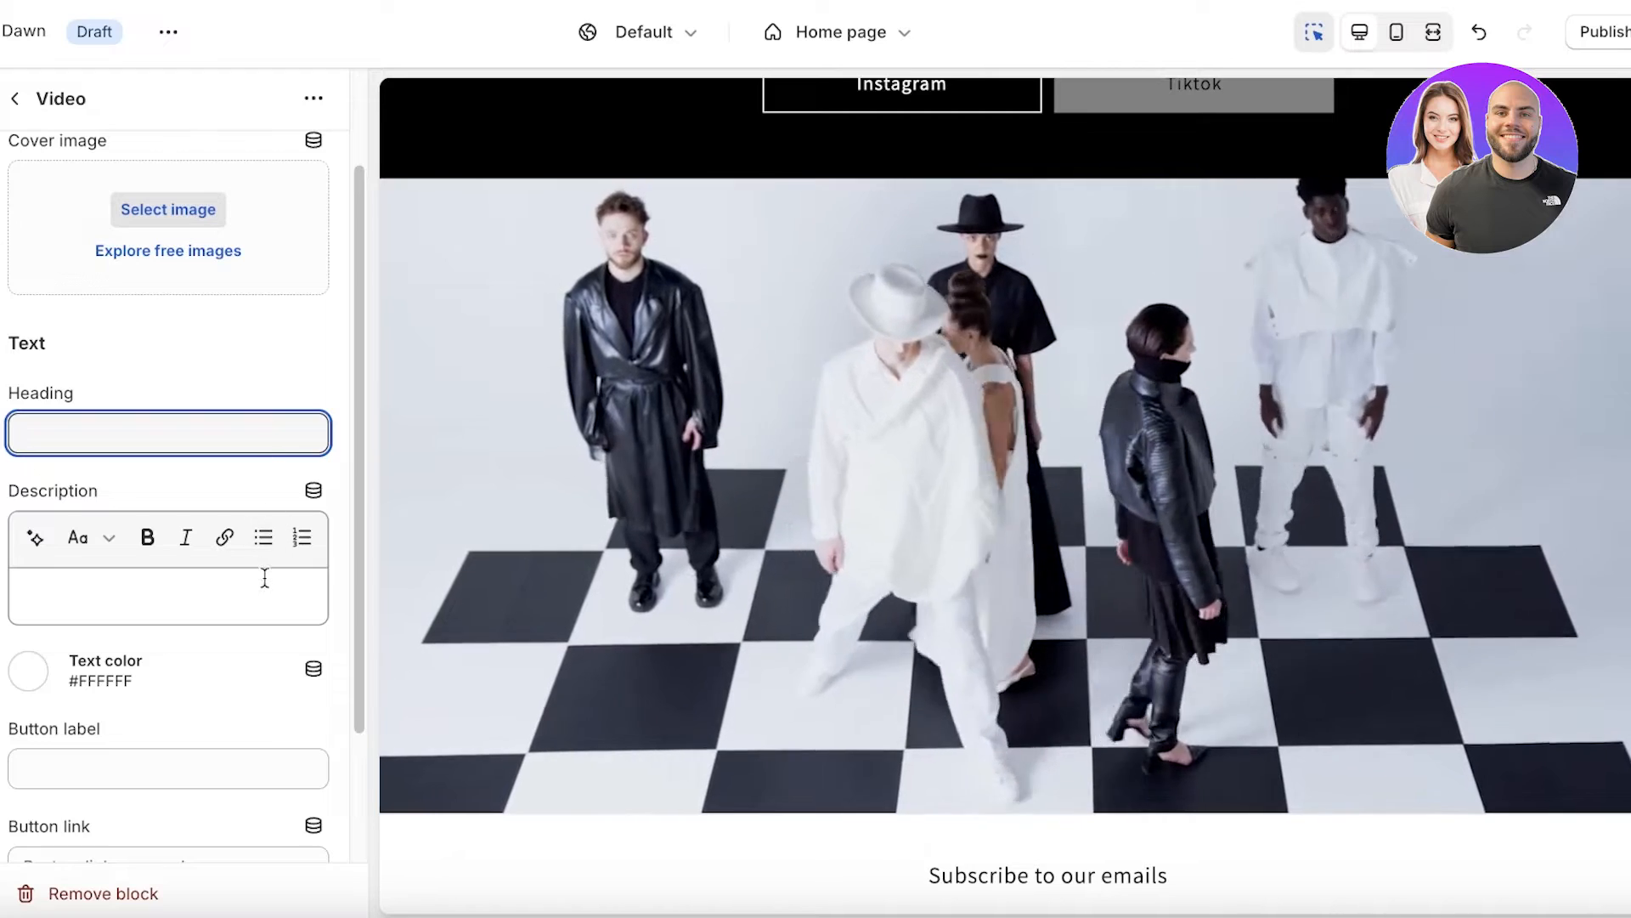
{"action": "left_click", "coordinate": [264, 578]}
{"action": "key", "text": "ctrl+v"}
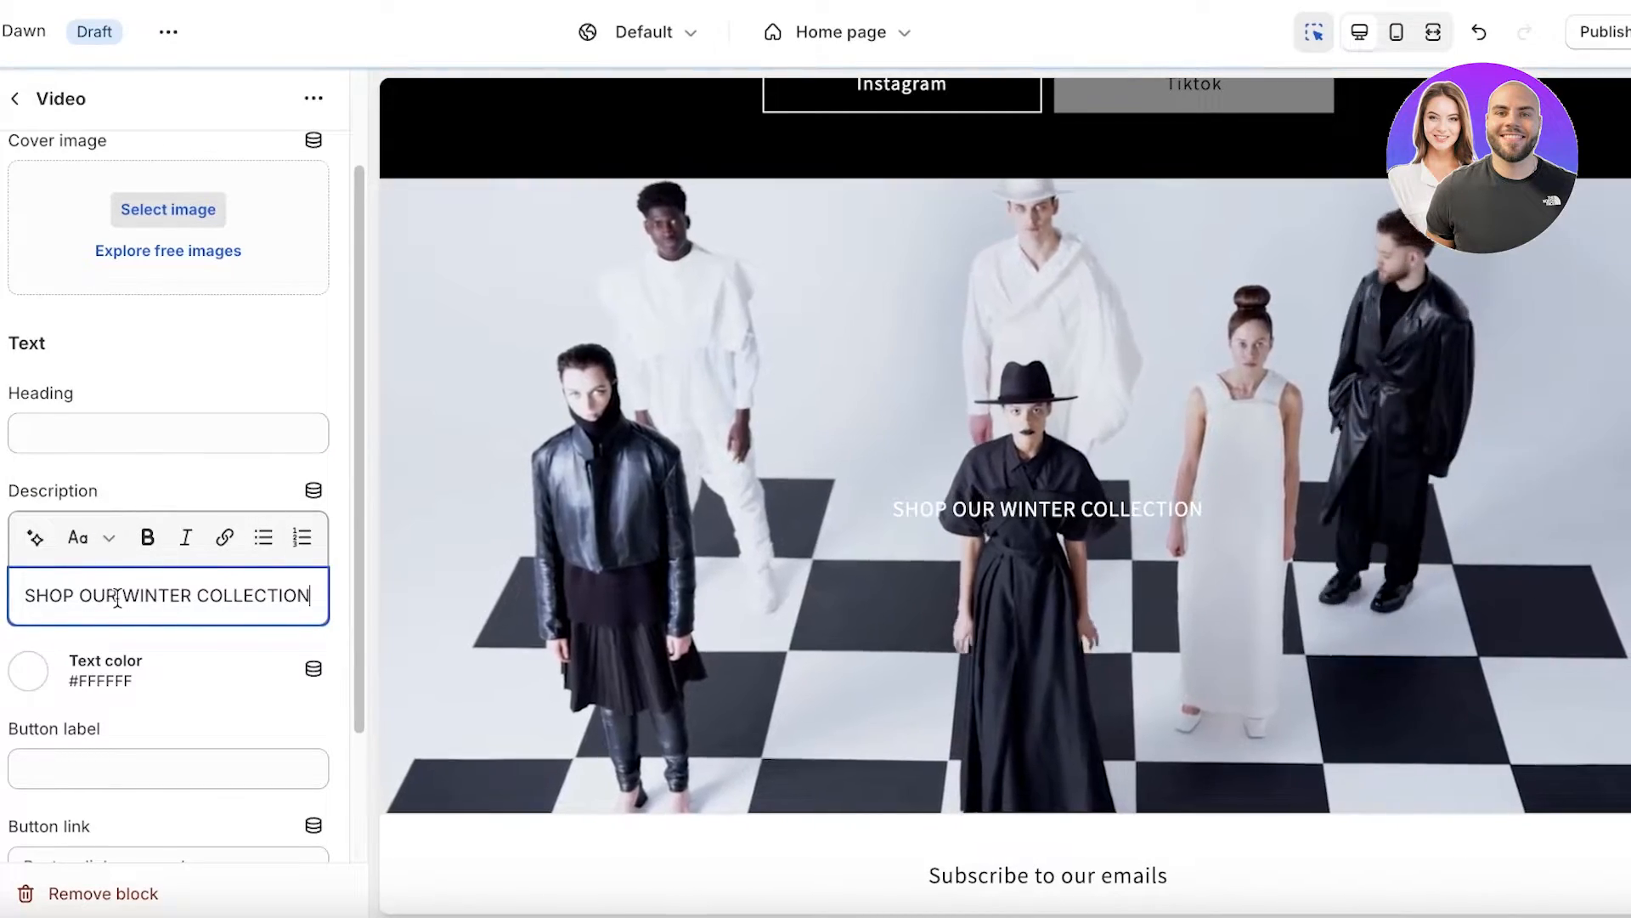
- Format the description text "SHOP OUR WINTER COLLECTION" as Heading 1 and make it bold
{"action": "triple_click", "coordinate": [119, 595]}
{"action": "left_click", "coordinate": [78, 537]}
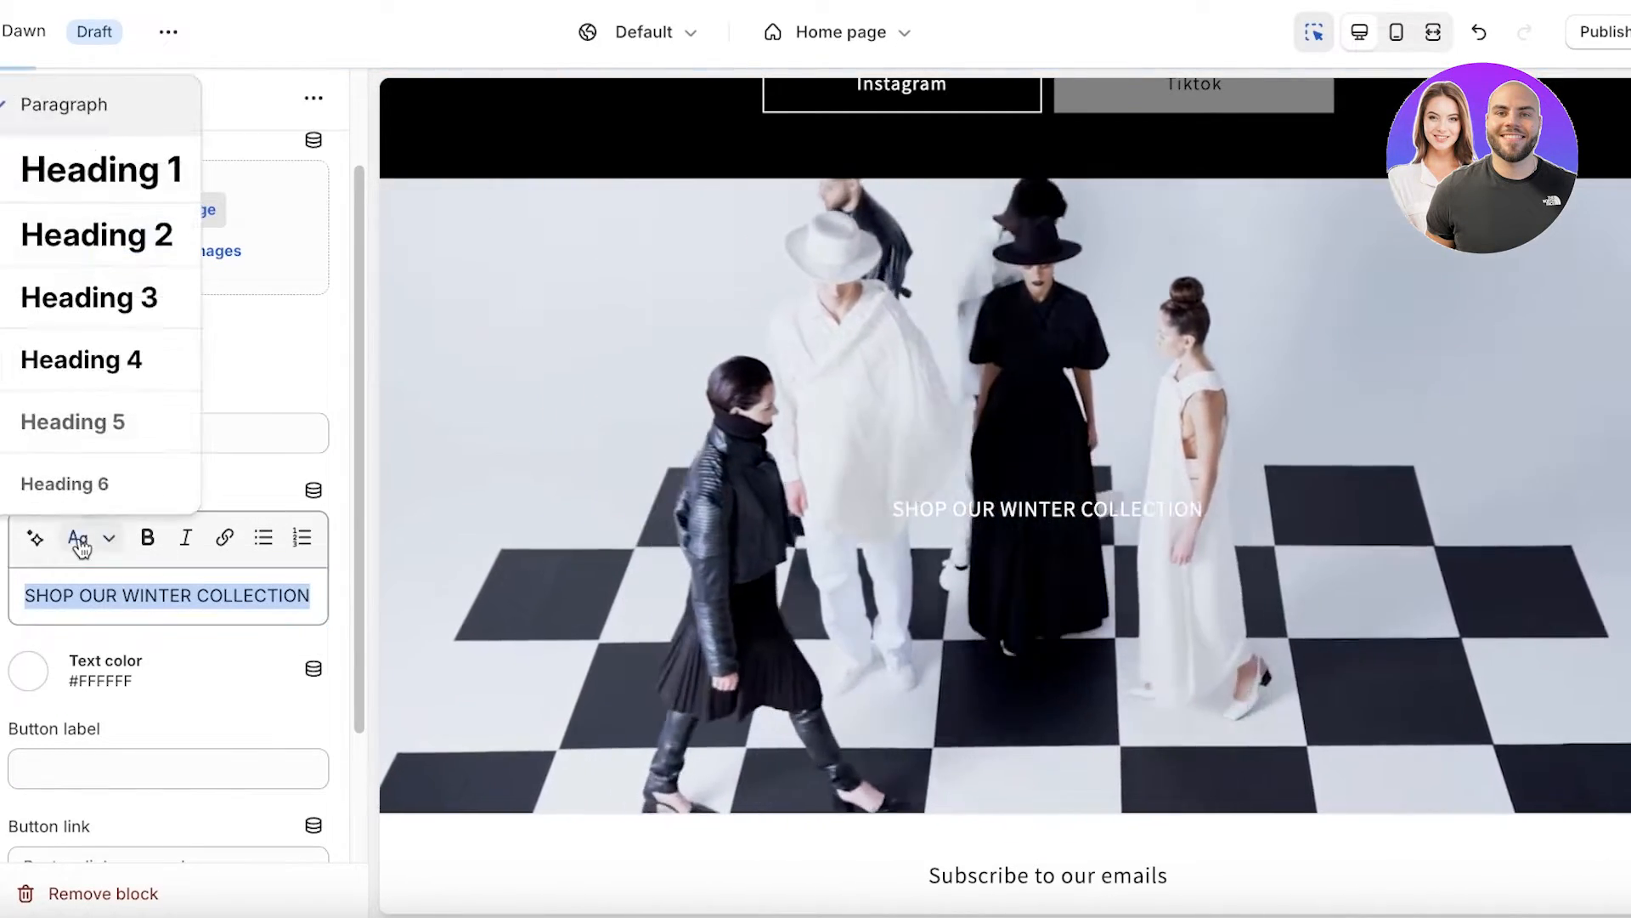
{"action": "left_click", "coordinate": [128, 196]}
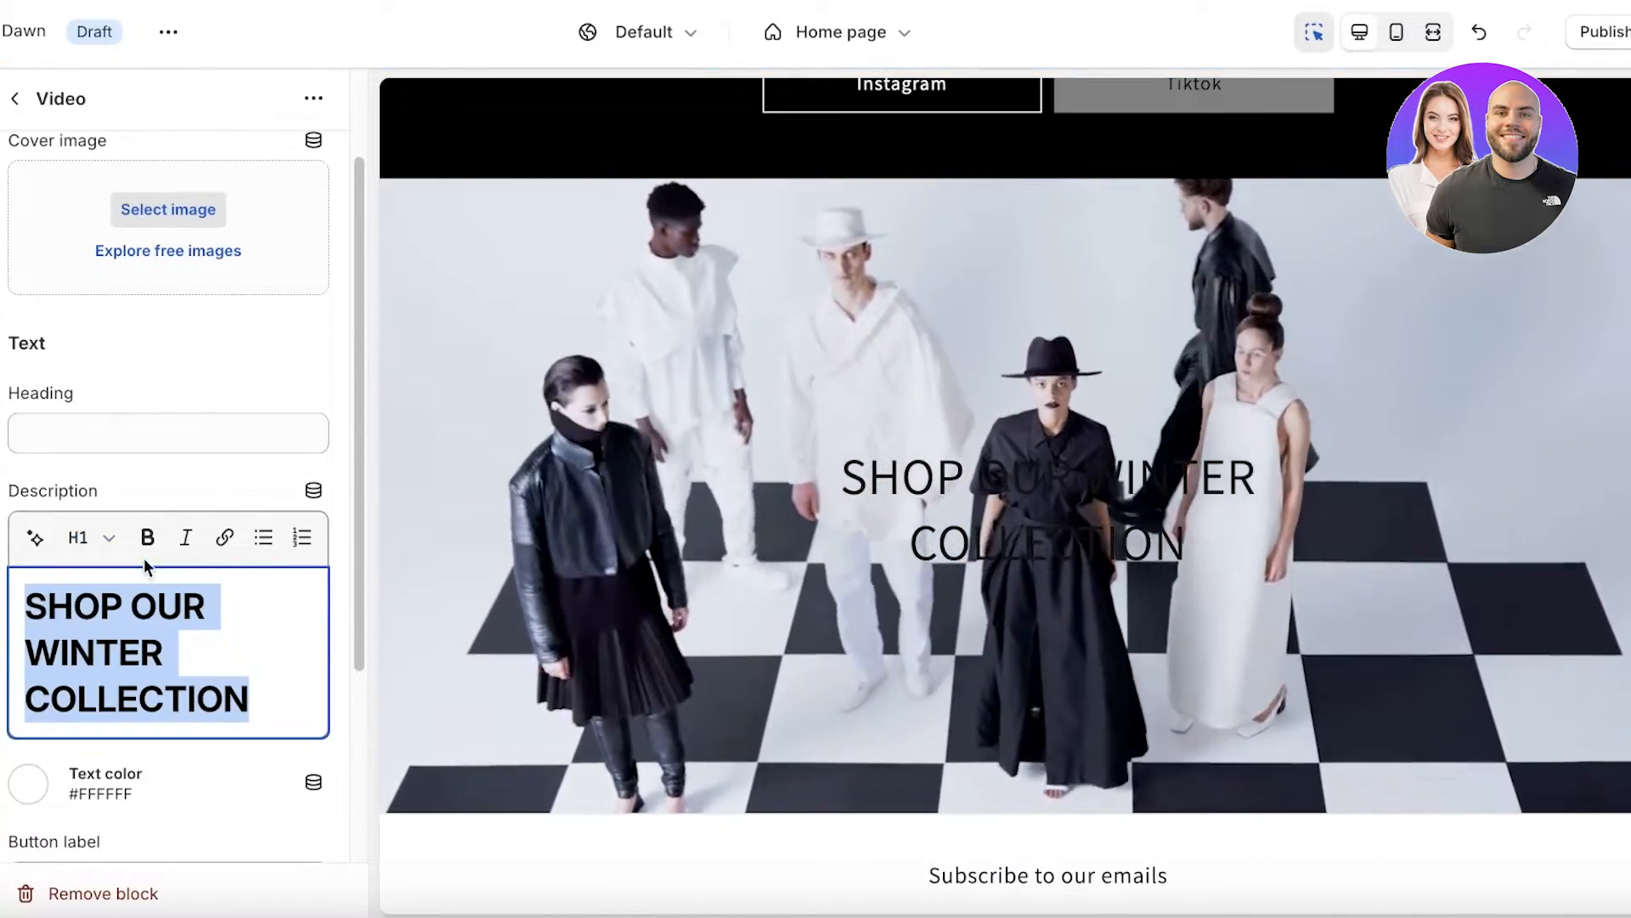
{"action": "left_click", "coordinate": [147, 538]}
- Set the video block's text color to black, #000000
{"action": "scroll", "coordinate": [223, 552], "scroll_direction": "down", "scroll_amount": 3}
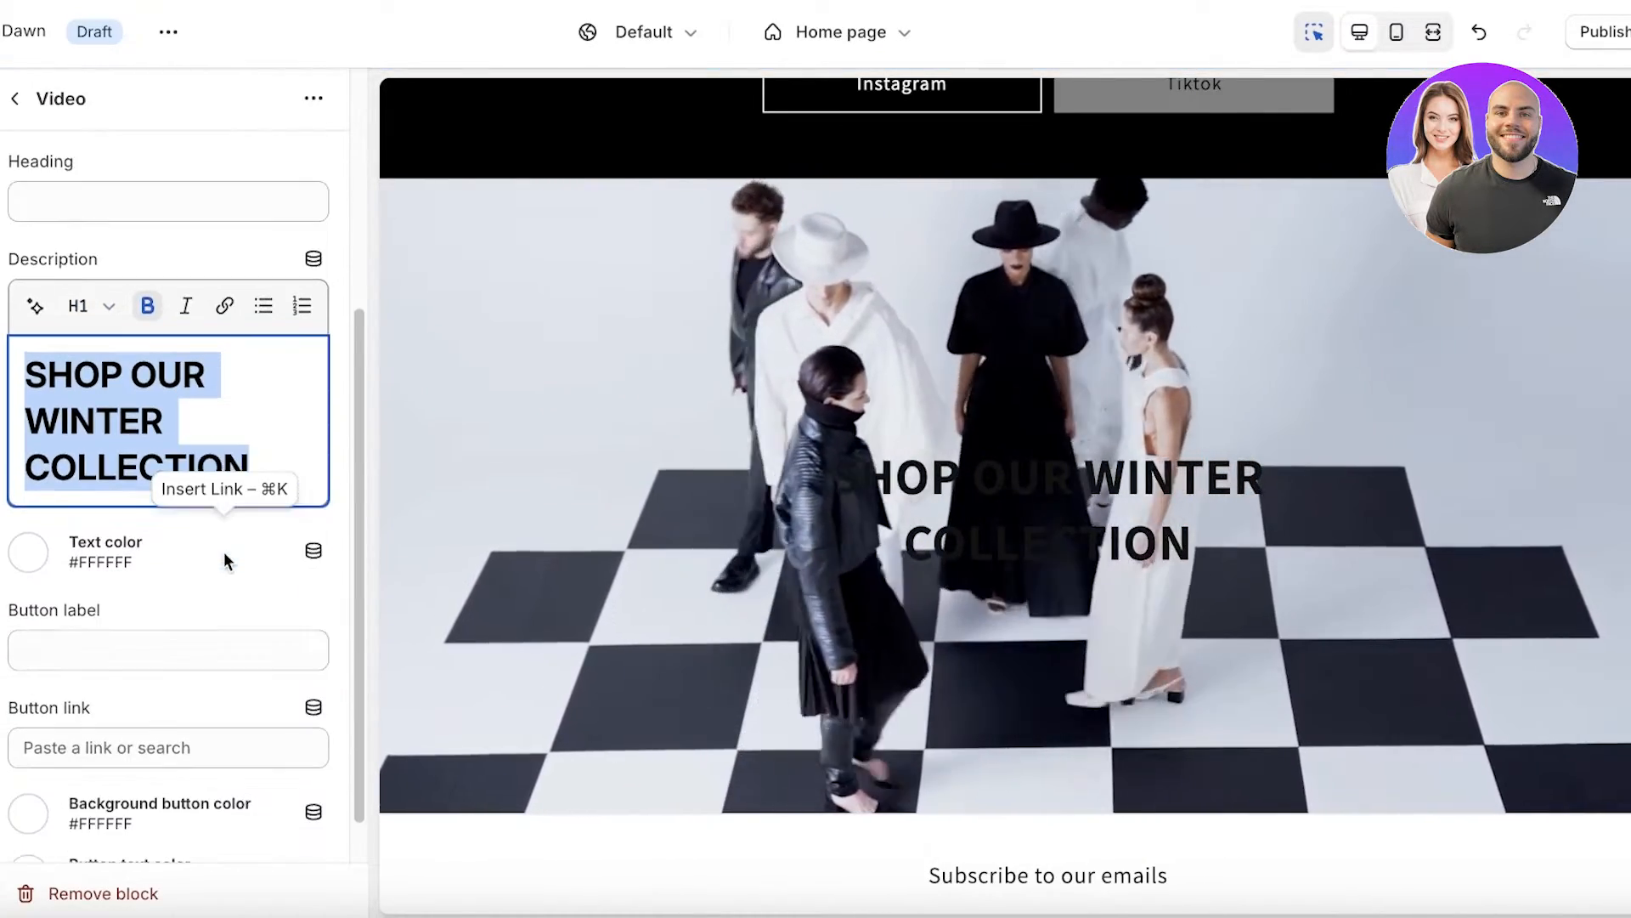
{"action": "left_click", "coordinate": [44, 557]}
{"action": "left_click", "coordinate": [94, 327]}
{"action": "left_click", "coordinate": [170, 580]}
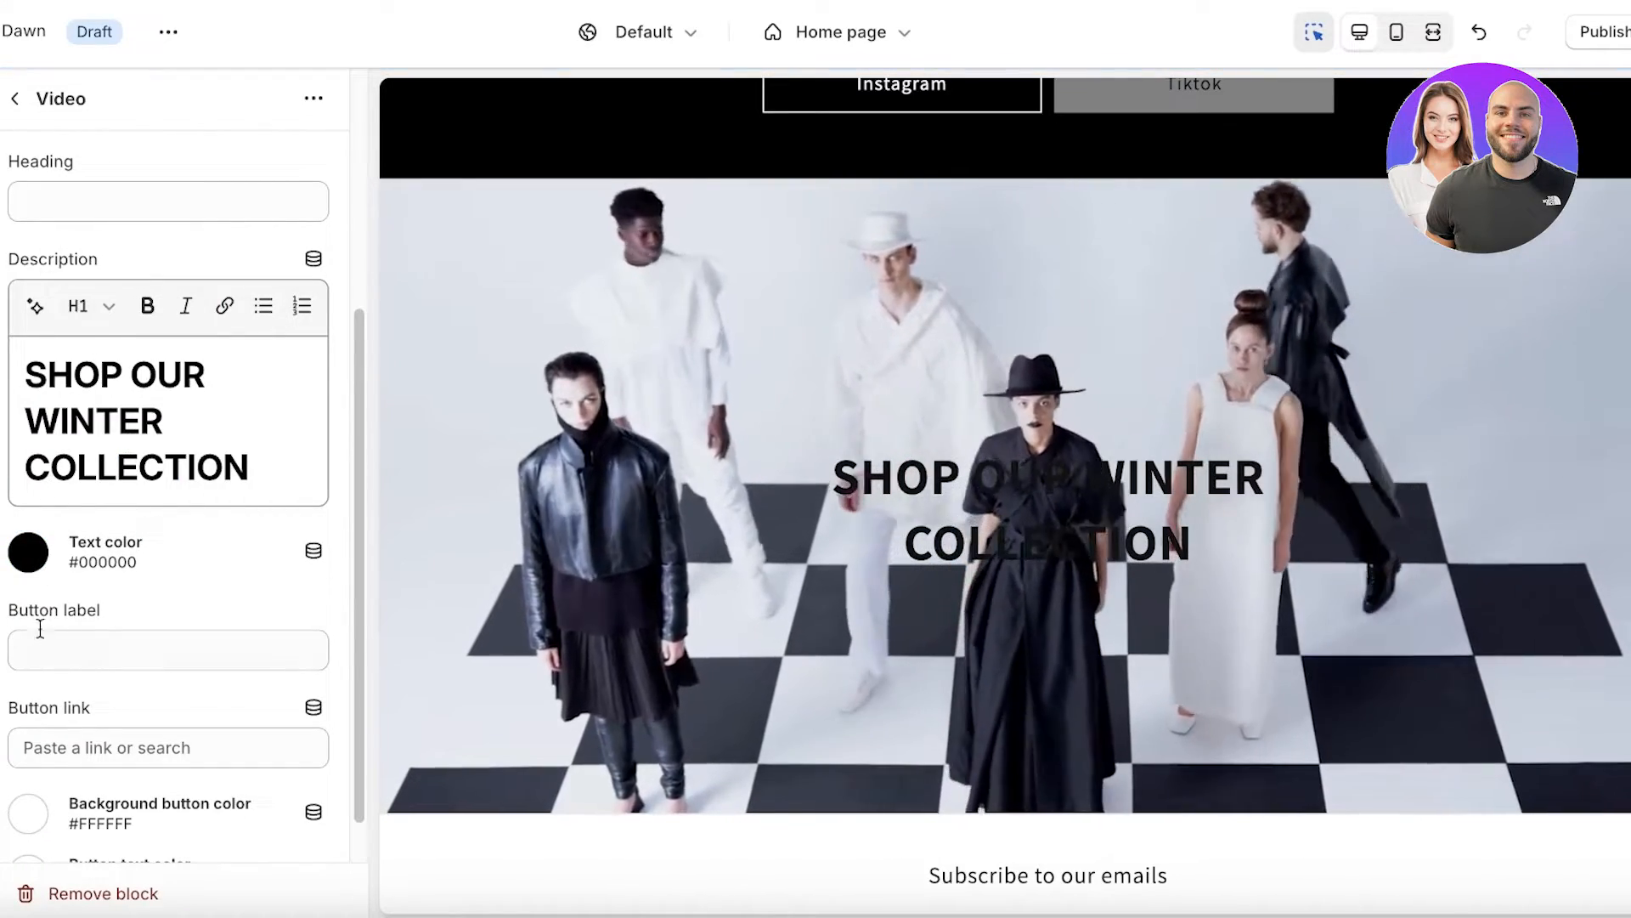
- Set the video block's text color to white, #FFF, using a currently used color
{"action": "left_click", "coordinate": [36, 561]}
{"action": "left_click_drag", "start_coordinate": [45, 240], "coordinate": [205, 481]}
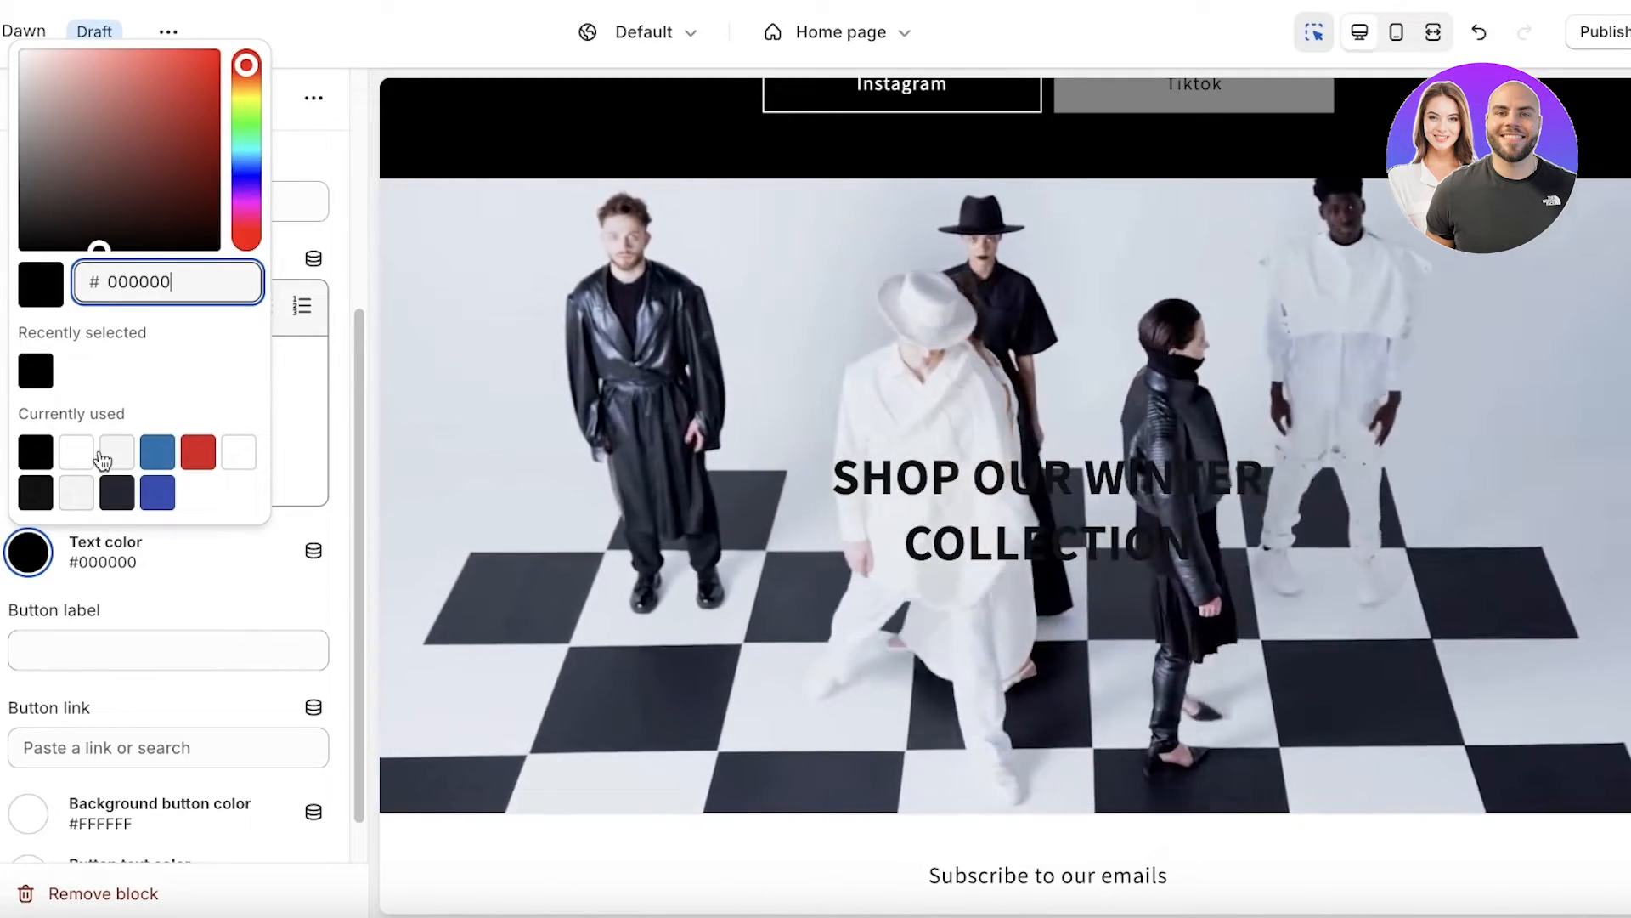
{"action": "left_click", "coordinate": [78, 452]}
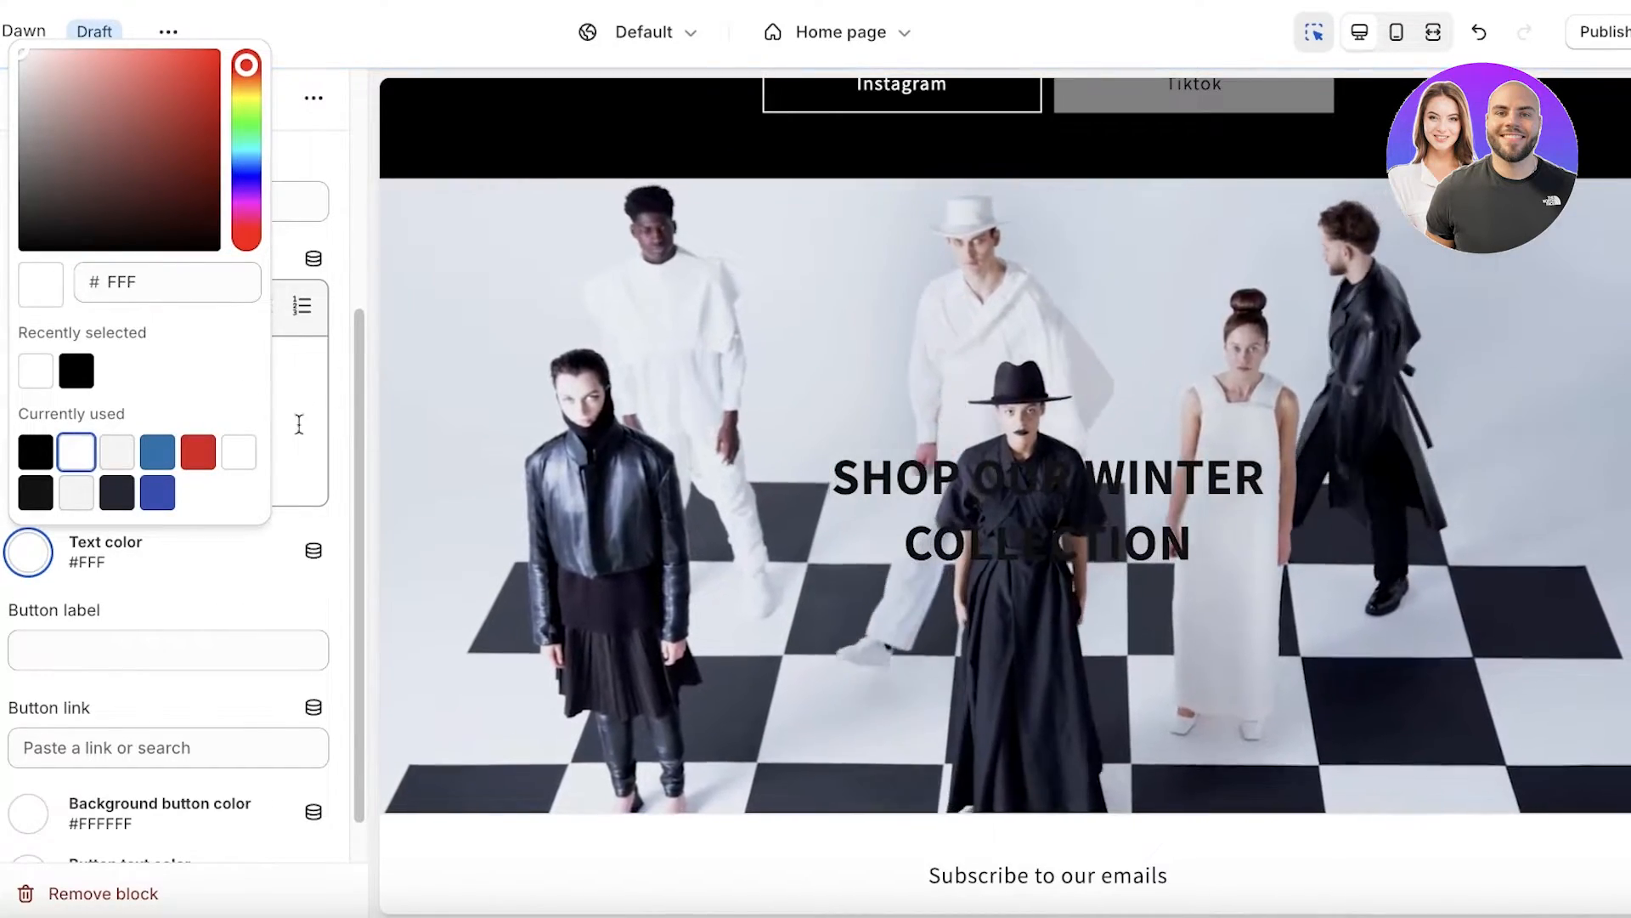
{"action": "left_click", "coordinate": [303, 435]}
{"action": "left_click", "coordinate": [222, 441]}
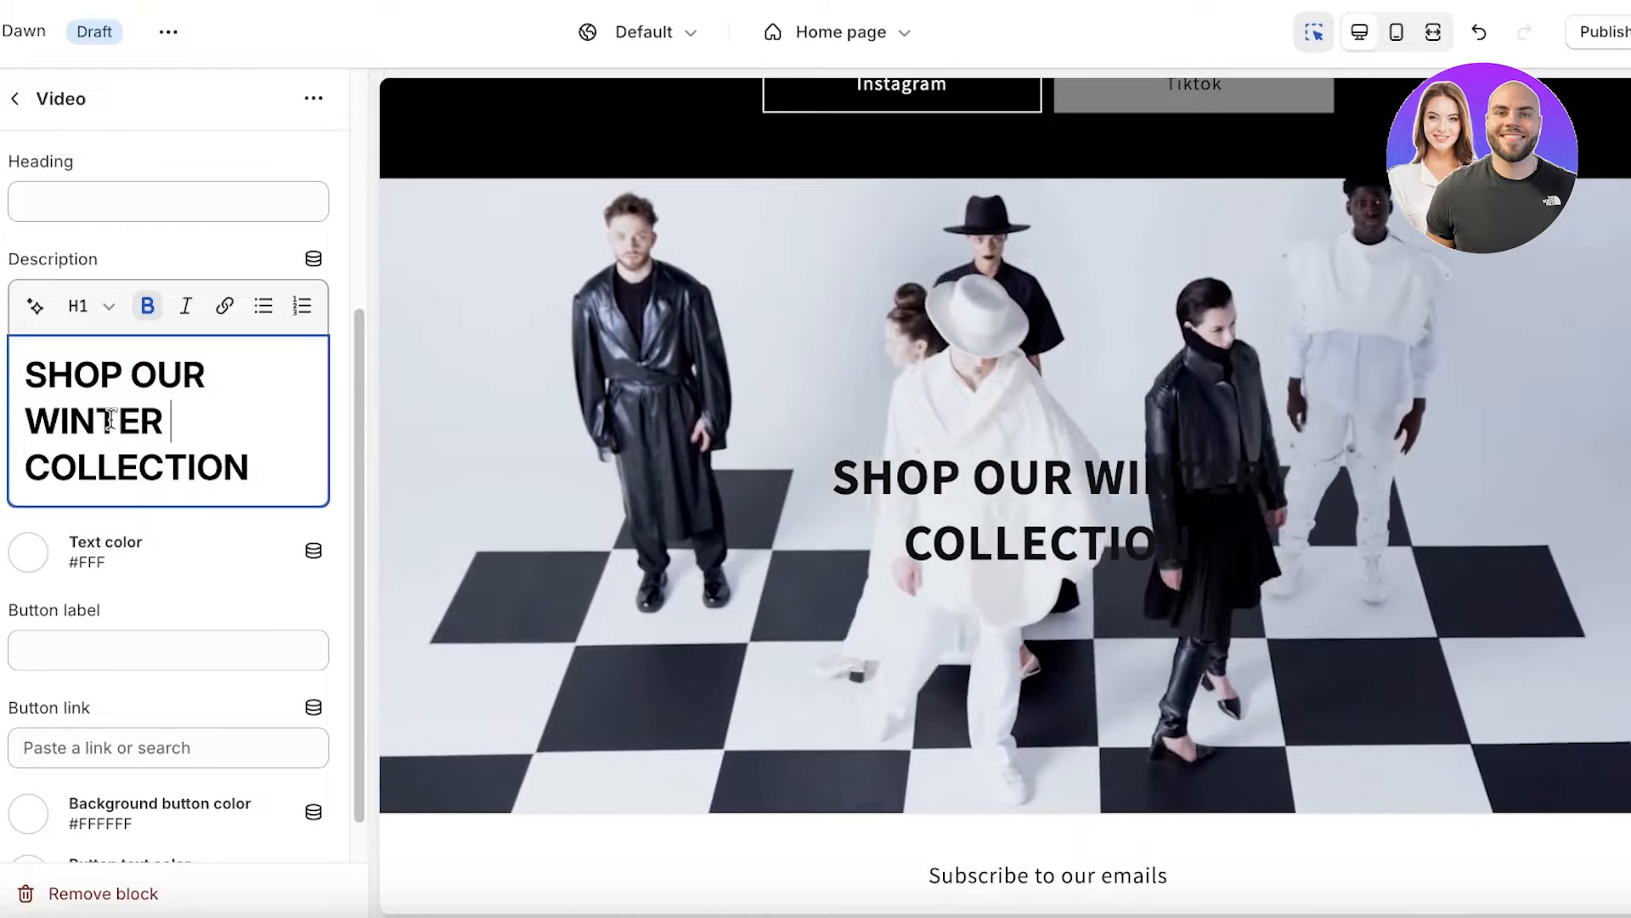
{"action": "scroll", "coordinate": [153, 553], "scroll_direction": "down", "scroll_amount": 1}
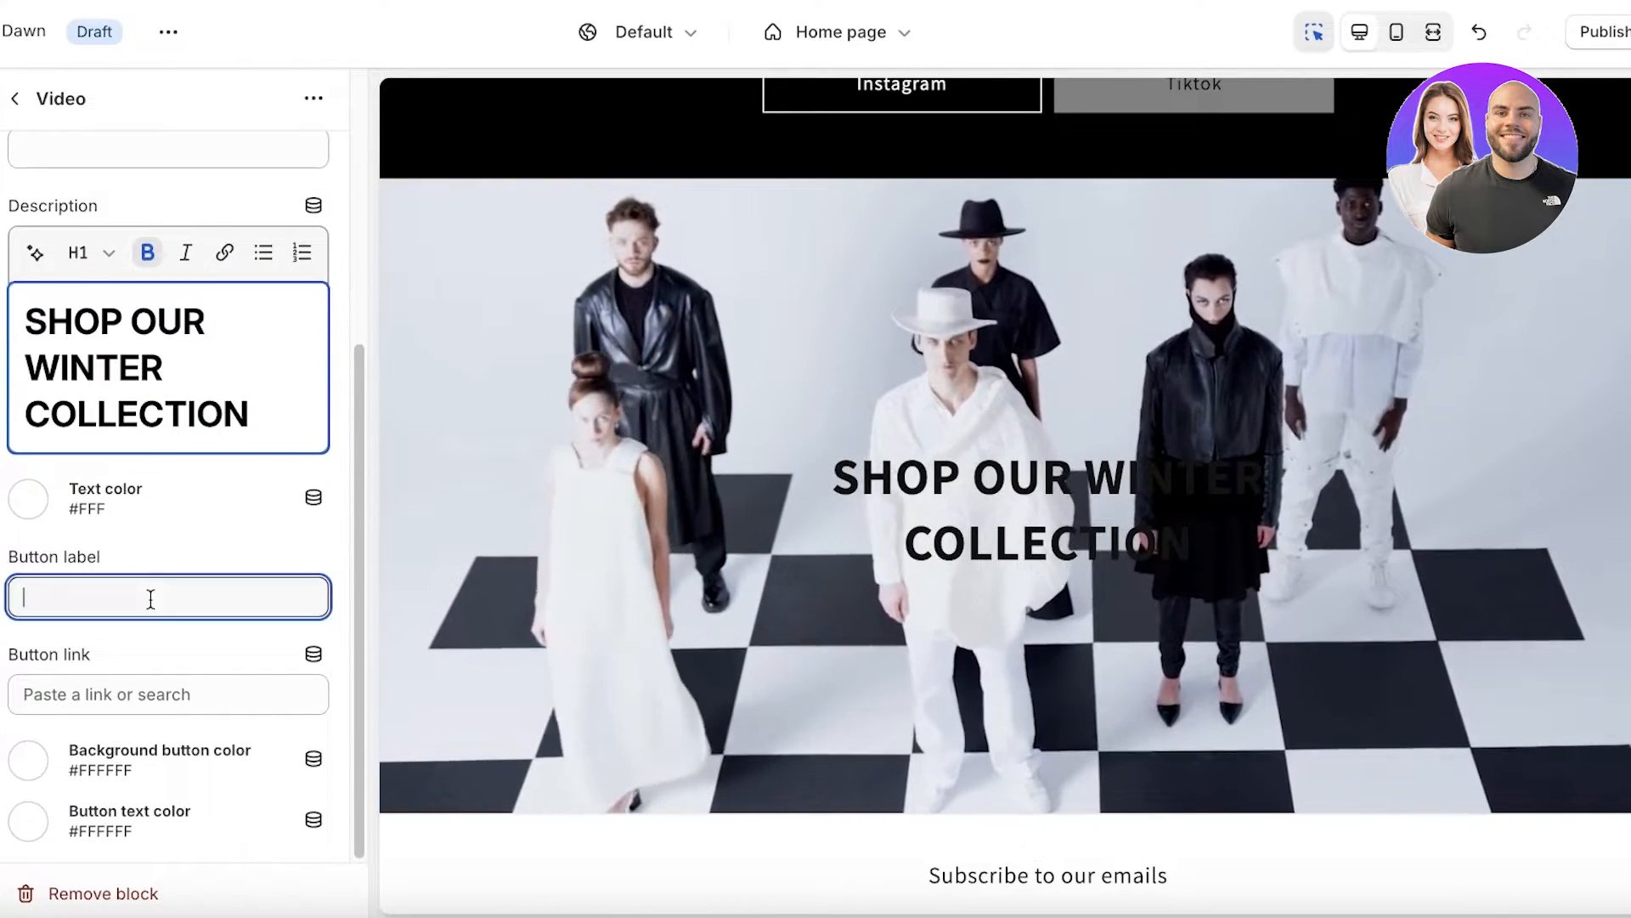
{"action": "left_click", "coordinate": [151, 599]}
{"action": "left_click", "coordinate": [220, 559]}
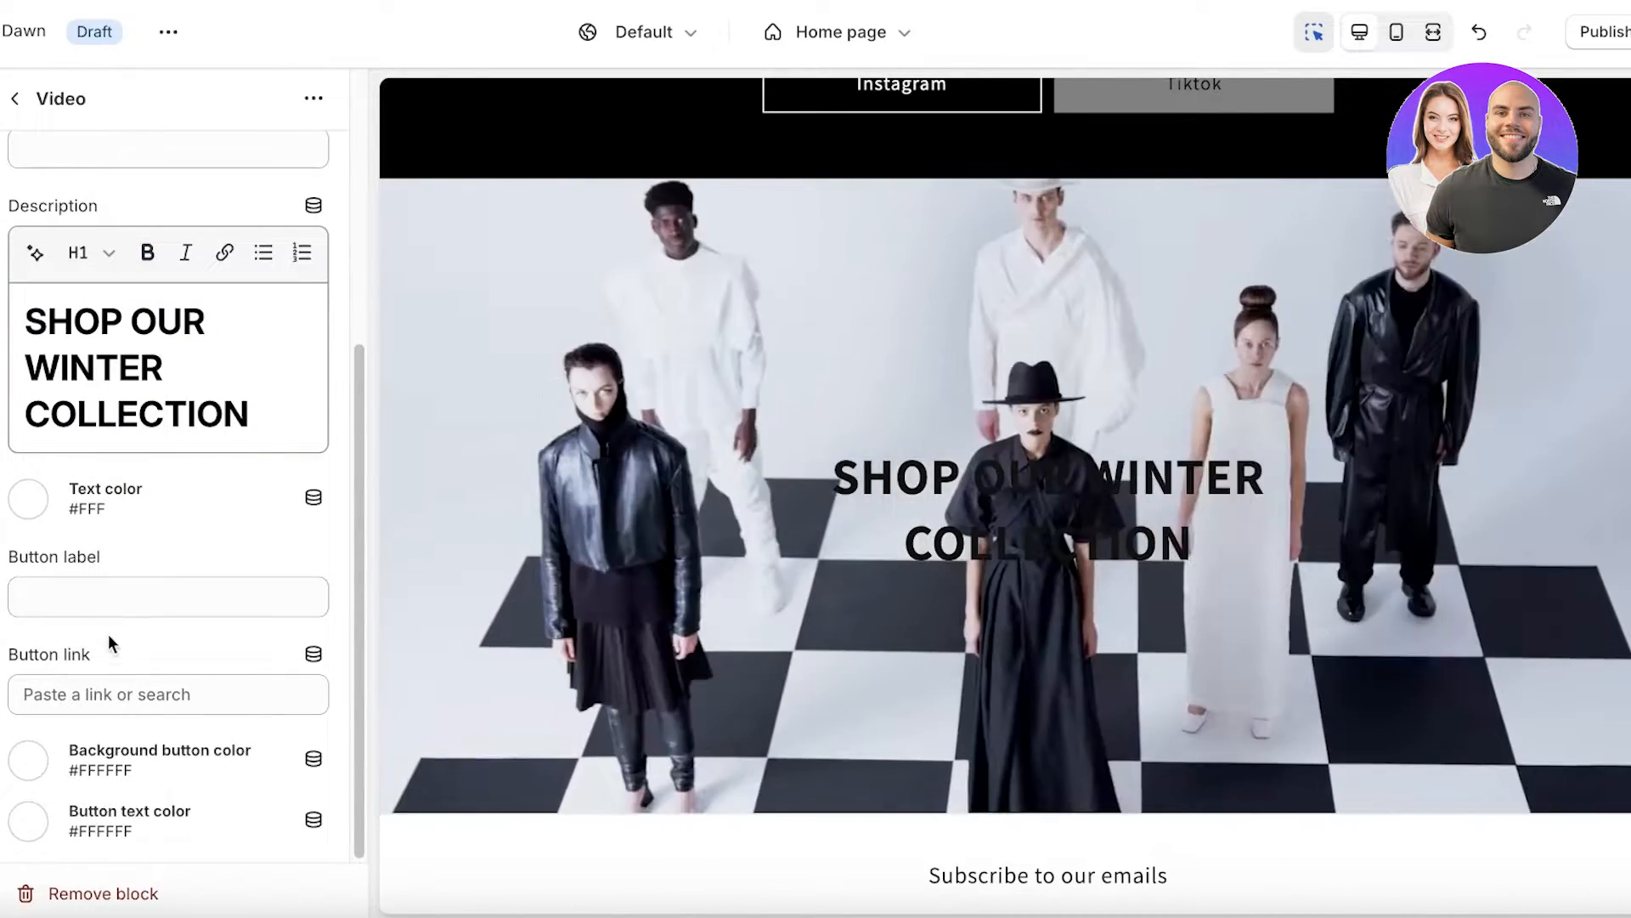
{"action": "scroll", "coordinate": [106, 672], "scroll_direction": "up", "scroll_amount": 5}
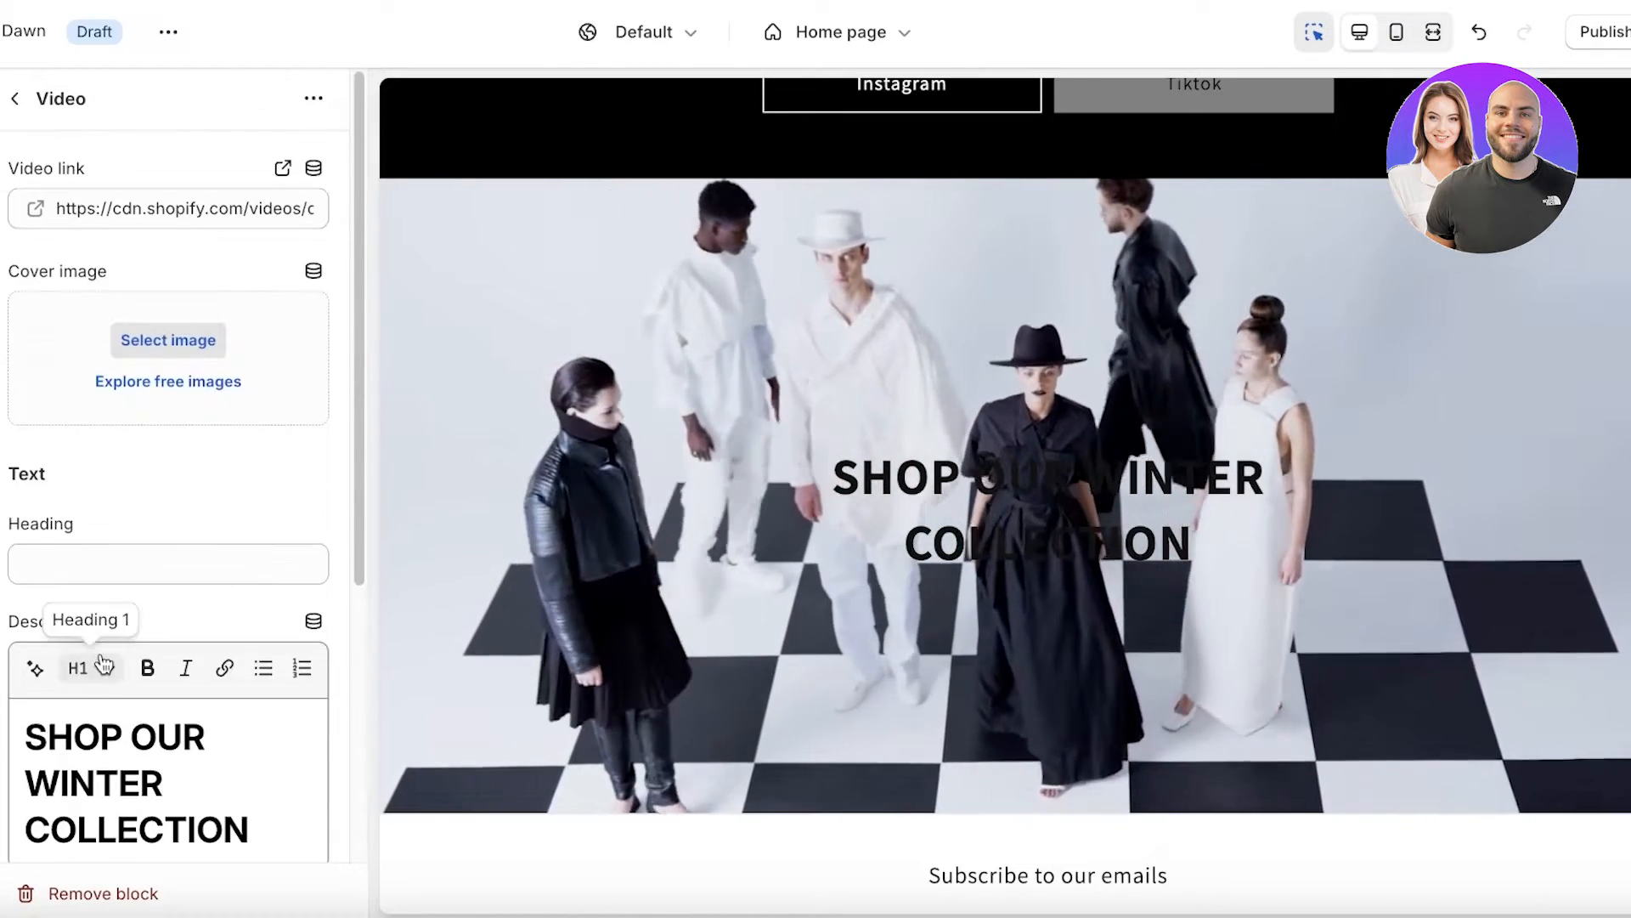
{"action": "scroll", "coordinate": [51, 642], "scroll_direction": "down", "scroll_amount": 5}
- Return to the home page section list and move the Video Background section above the first Image banner
{"action": "left_click", "coordinate": [16, 98]}
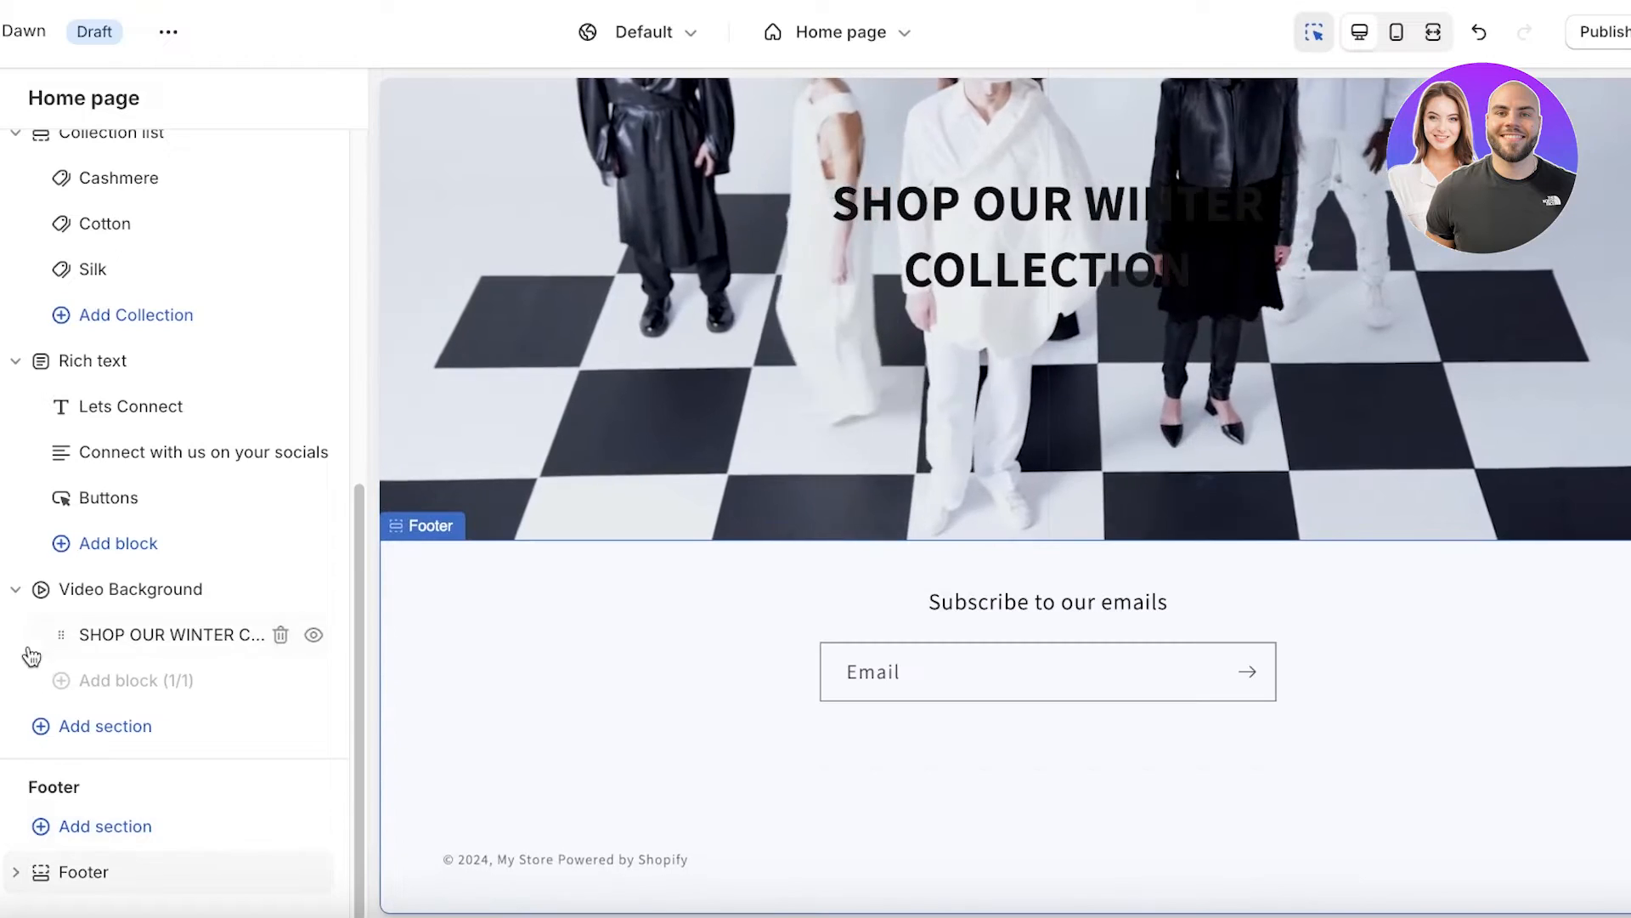
{"action": "left_click_drag", "start_coordinate": [40, 593], "coordinate": [78, 345]}
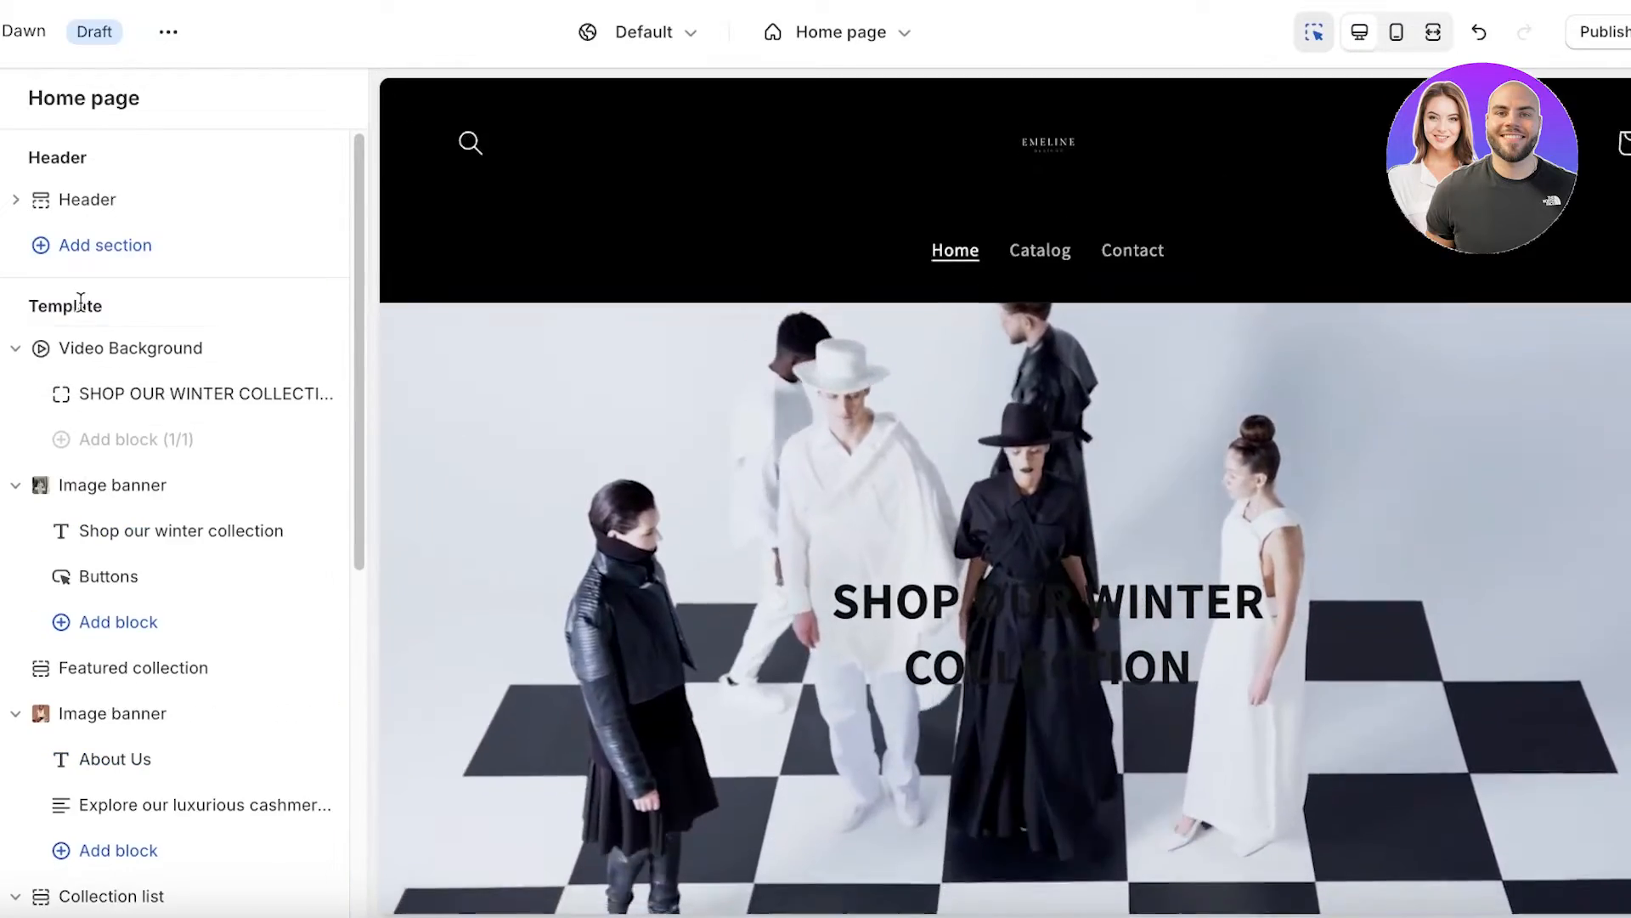
{"action": "scroll", "coordinate": [1223, 400], "scroll_direction": "down", "scroll_amount": 1}
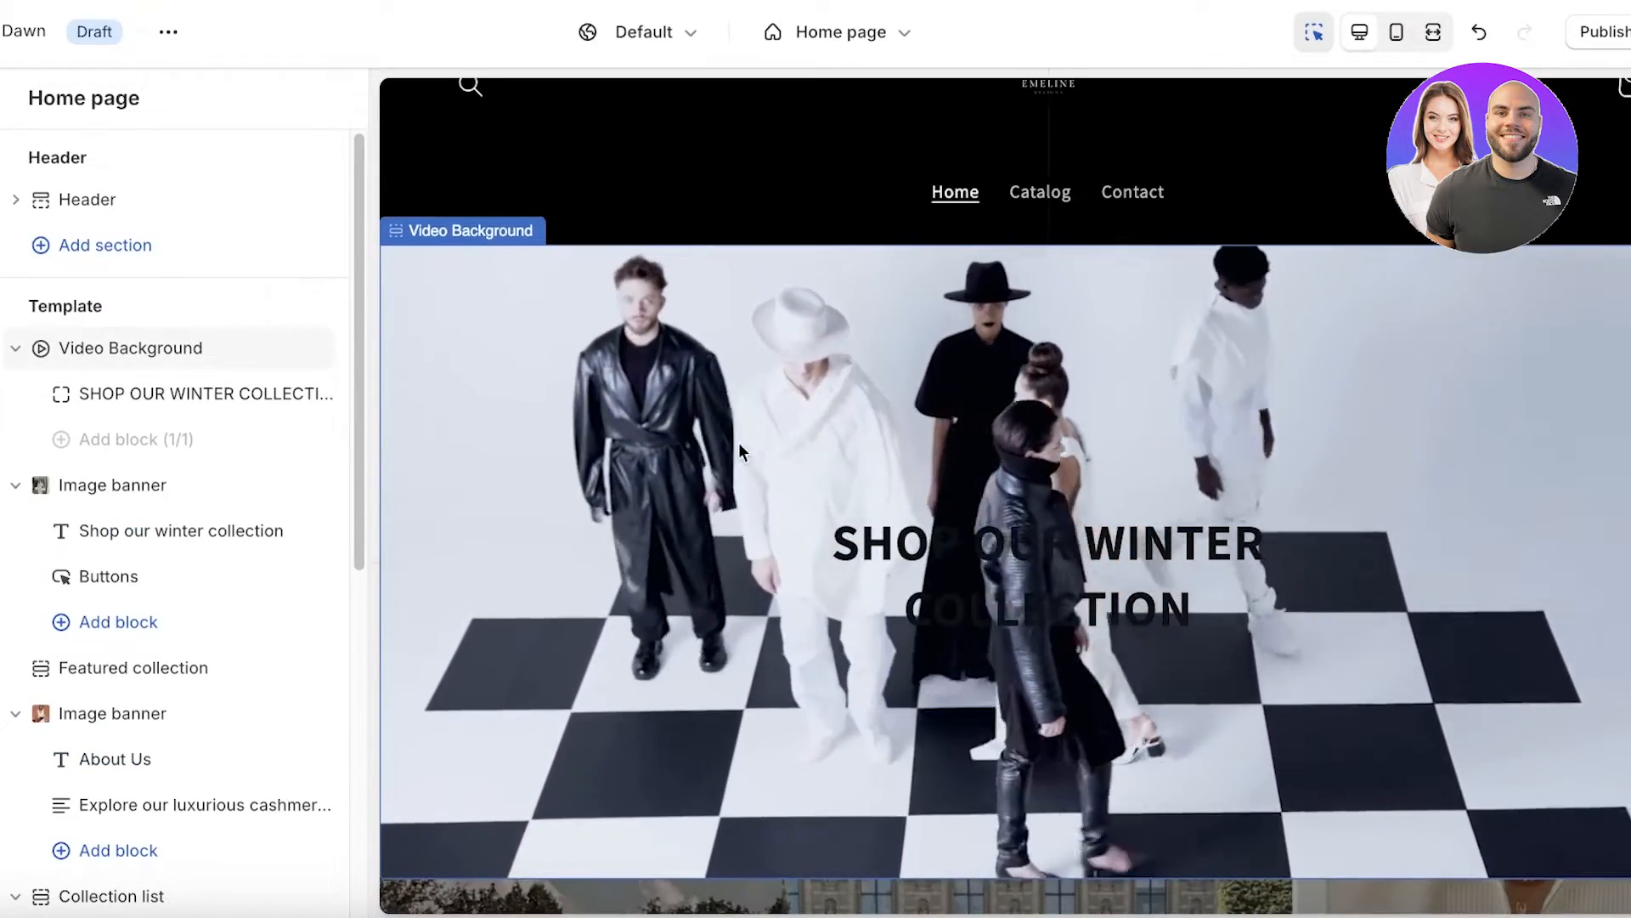
- Set the text color of the "SHOP OUR WINTER COLLECTION" video block to #F5F5F5, using a currently used color
{"action": "left_click", "coordinate": [222, 392]}
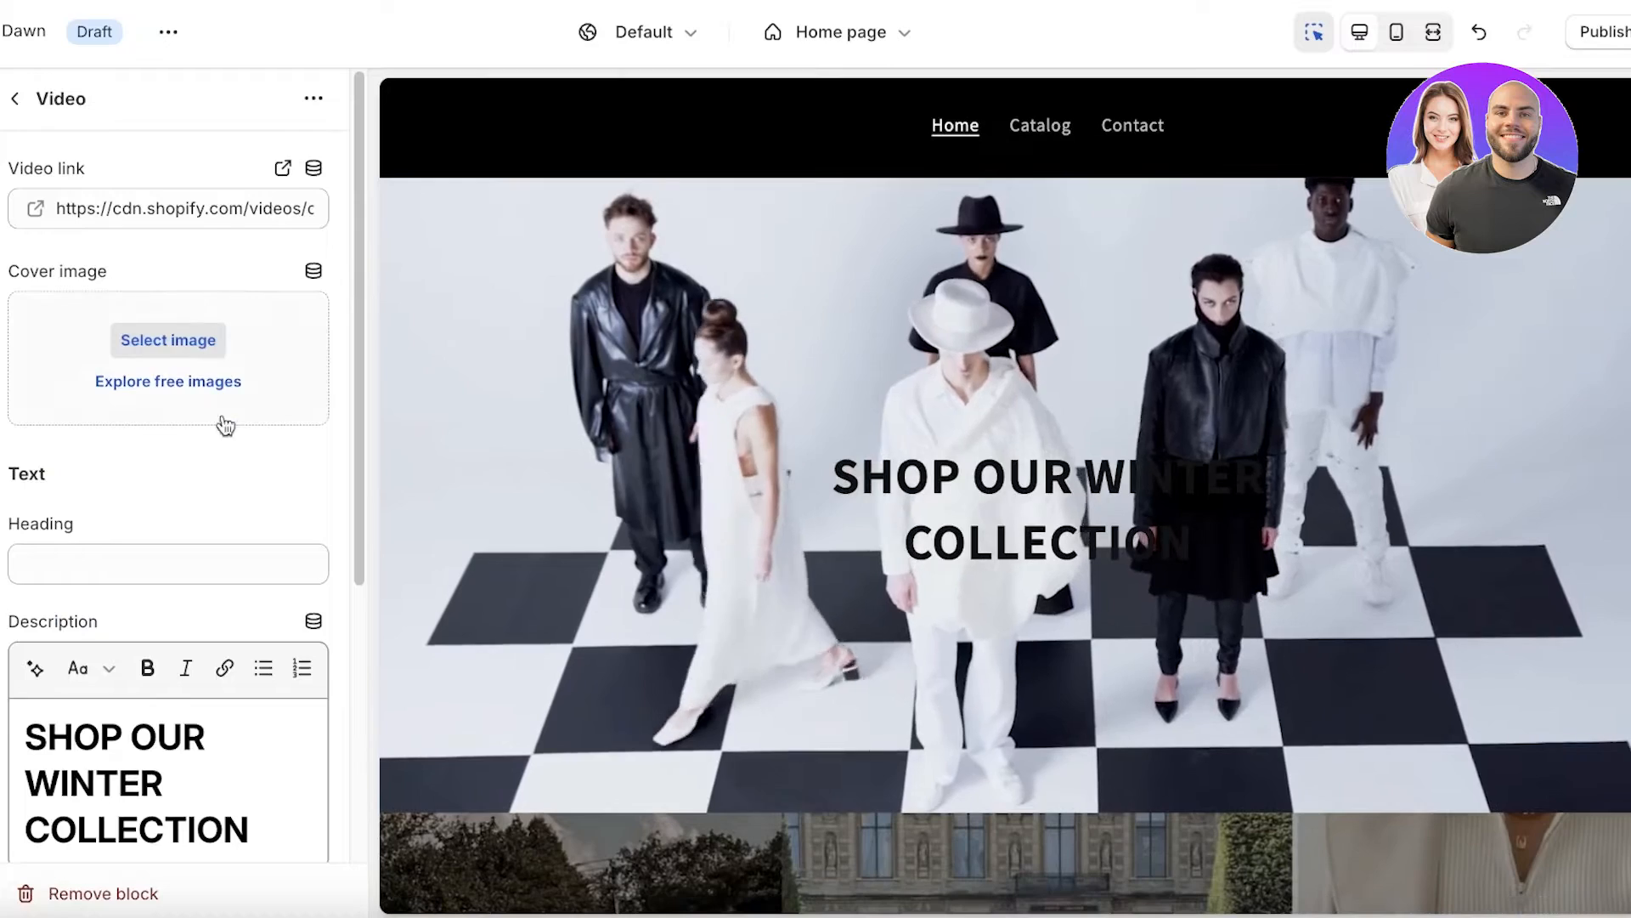
{"action": "scroll", "coordinate": [181, 509], "scroll_direction": "down", "scroll_amount": 5}
{"action": "double_click", "coordinate": [132, 400]}
{"action": "triple_click", "coordinate": [132, 394]}
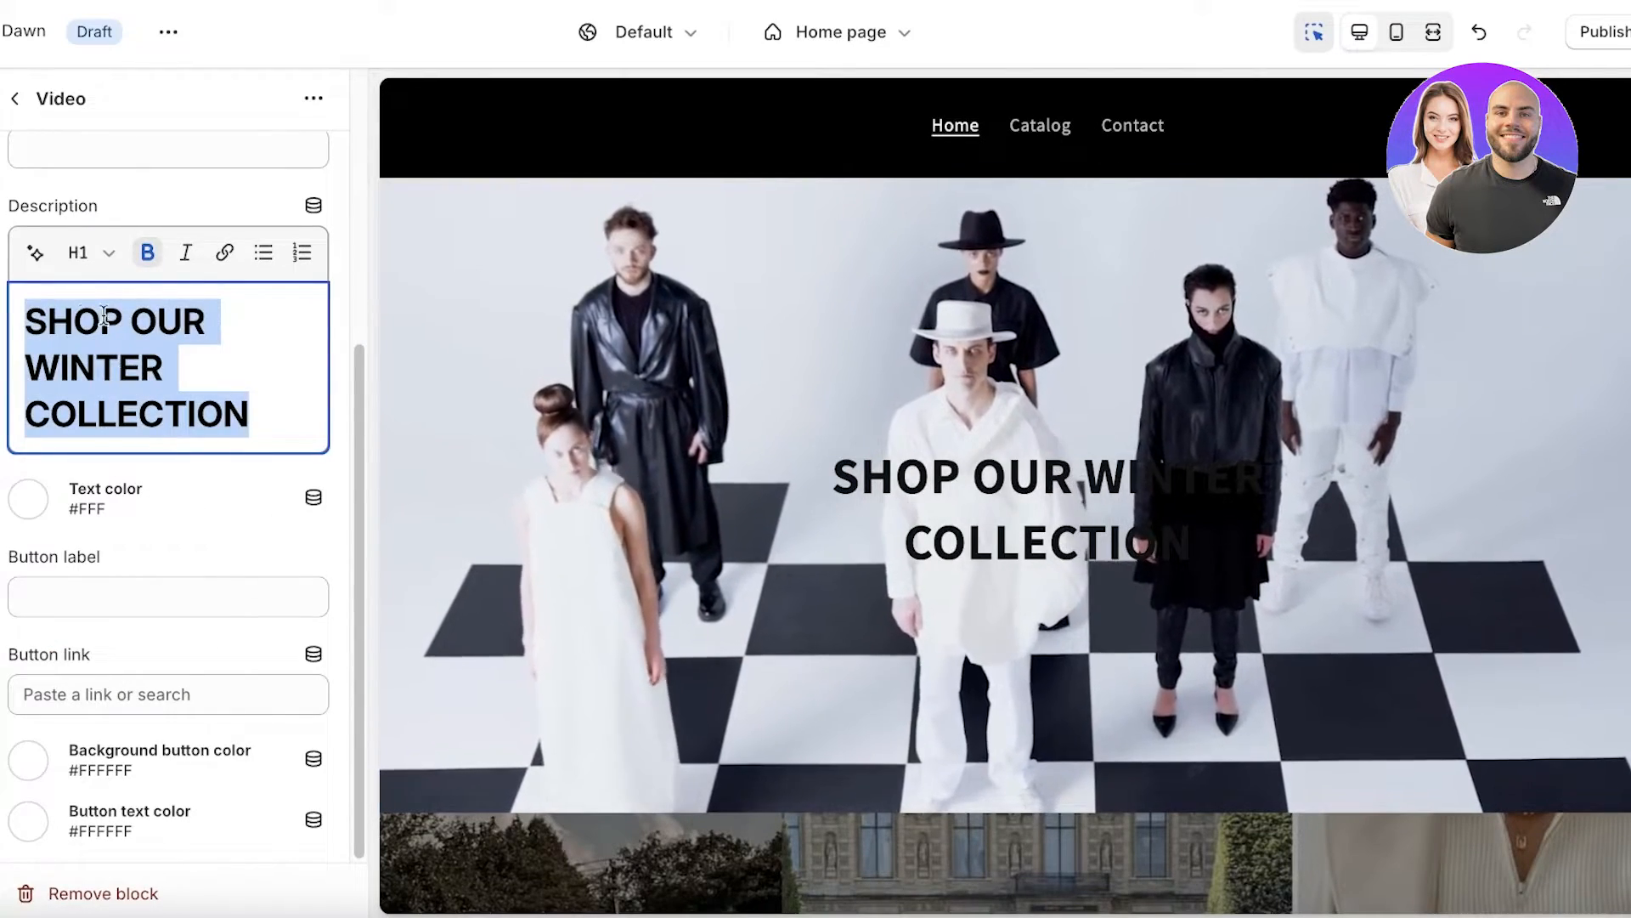
{"action": "left_click", "coordinate": [28, 499]}
{"action": "left_click", "coordinate": [74, 435]}
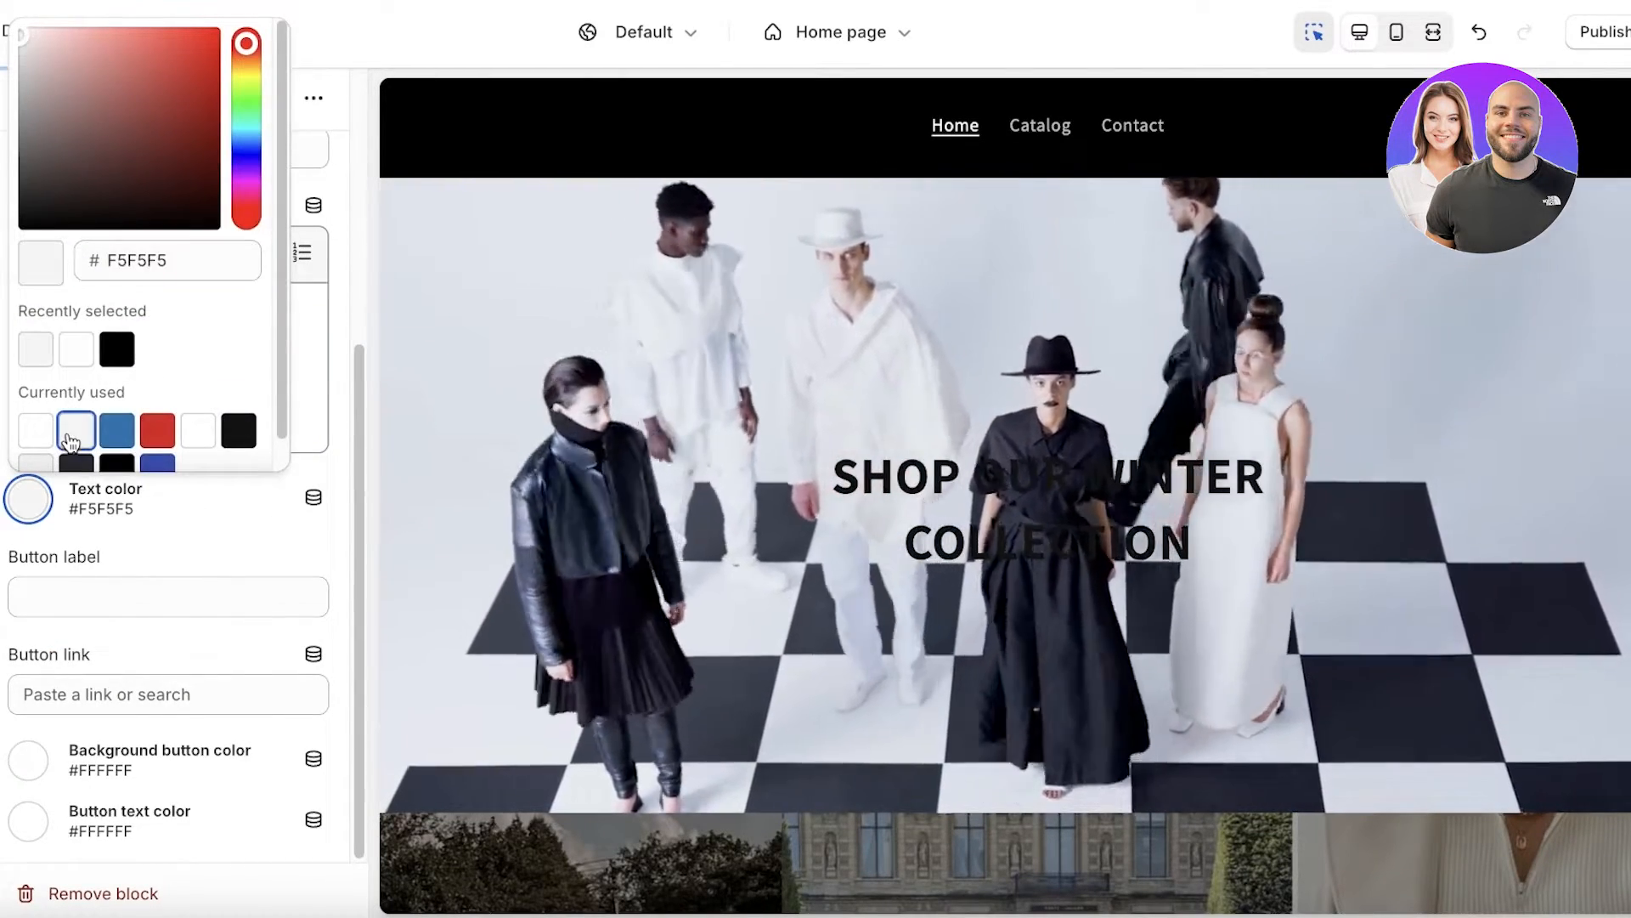
{"action": "left_click", "coordinate": [296, 517]}
{"action": "triple_click", "coordinate": [190, 411]}
{"action": "left_click", "coordinate": [277, 375]}
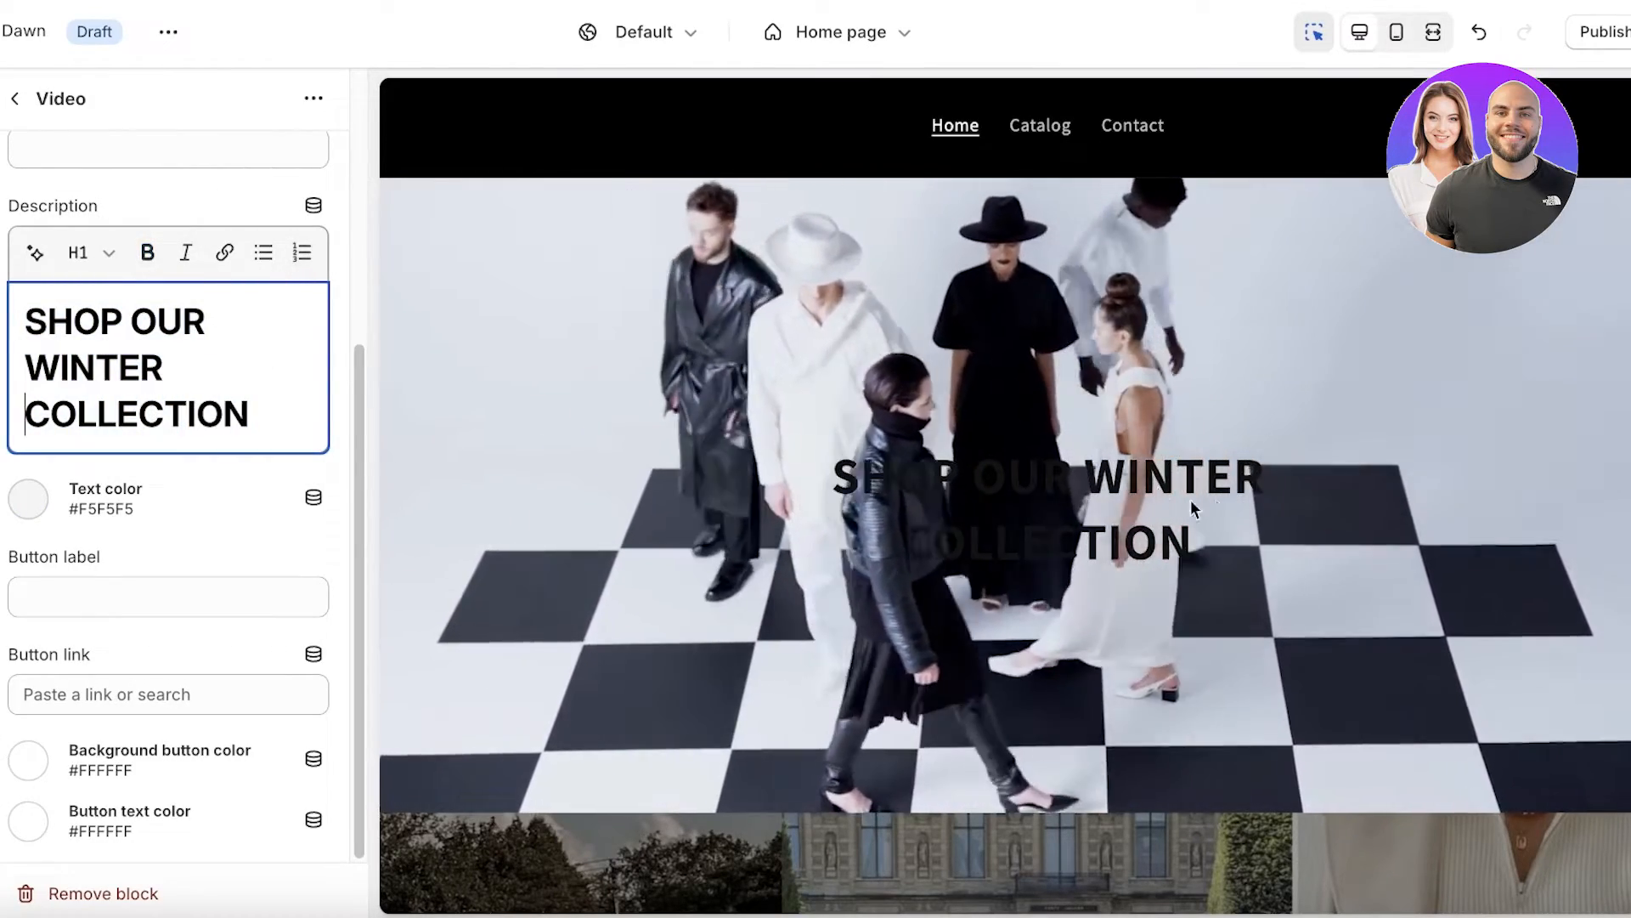
- Save the customizer changes and check the Video Background section beneath the header in the home page preview
{"action": "scroll", "coordinate": [639, 361], "scroll_direction": "up", "scroll_amount": 2}
{"action": "scroll", "coordinate": [1470, 385], "scroll_direction": "down", "scroll_amount": 2}
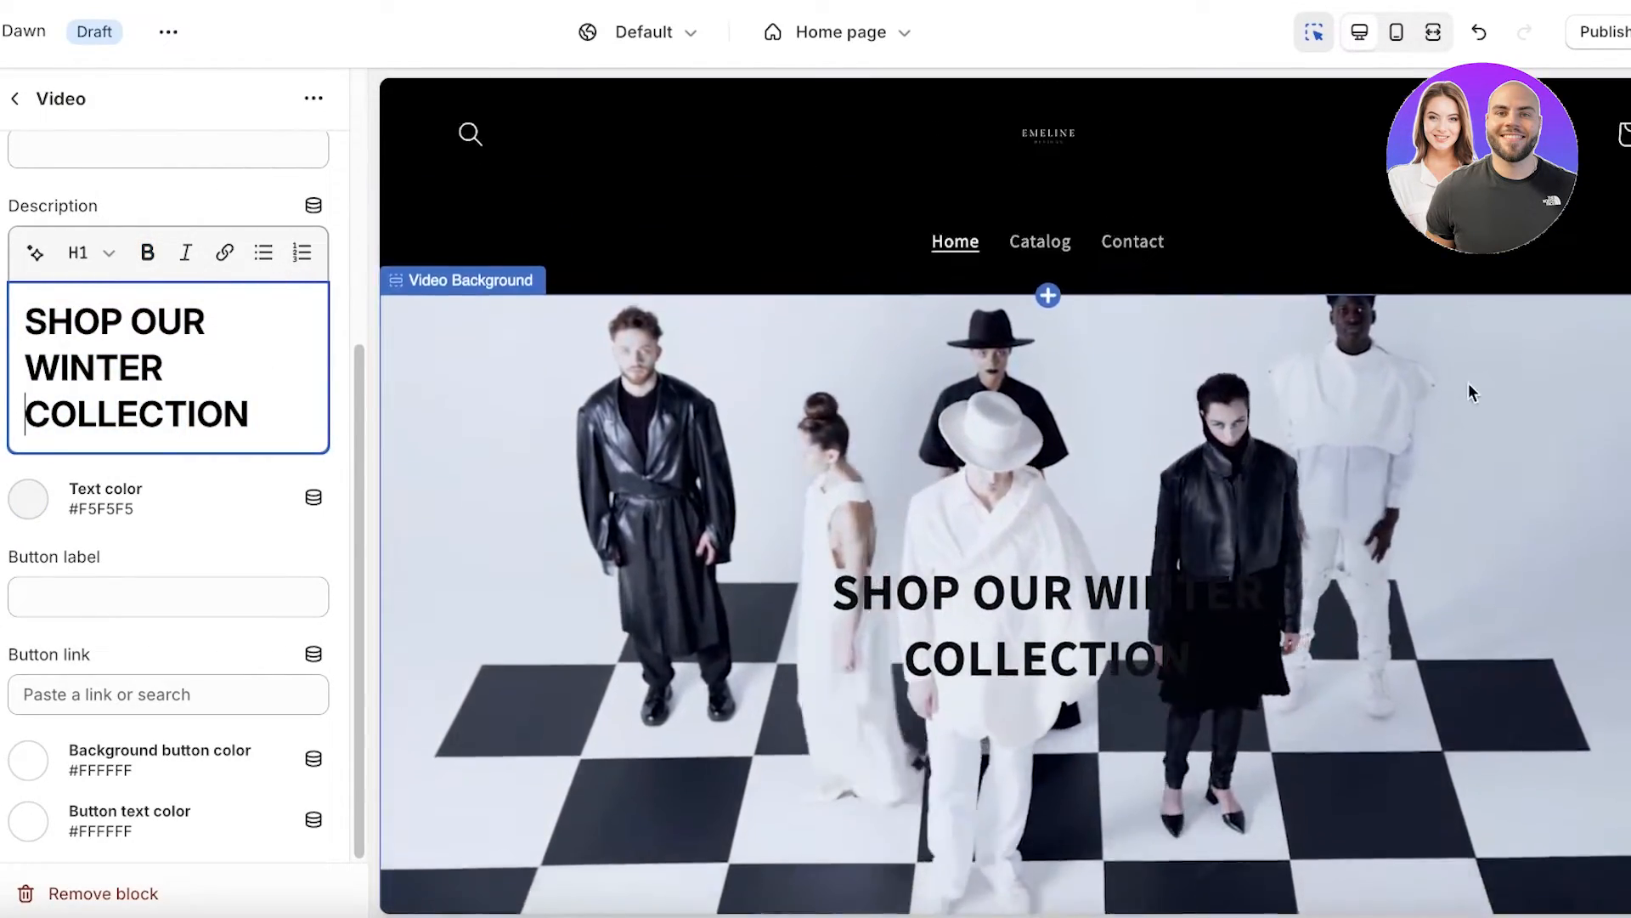
{"action": "scroll", "coordinate": [1476, 417], "scroll_direction": "up", "scroll_amount": 2}
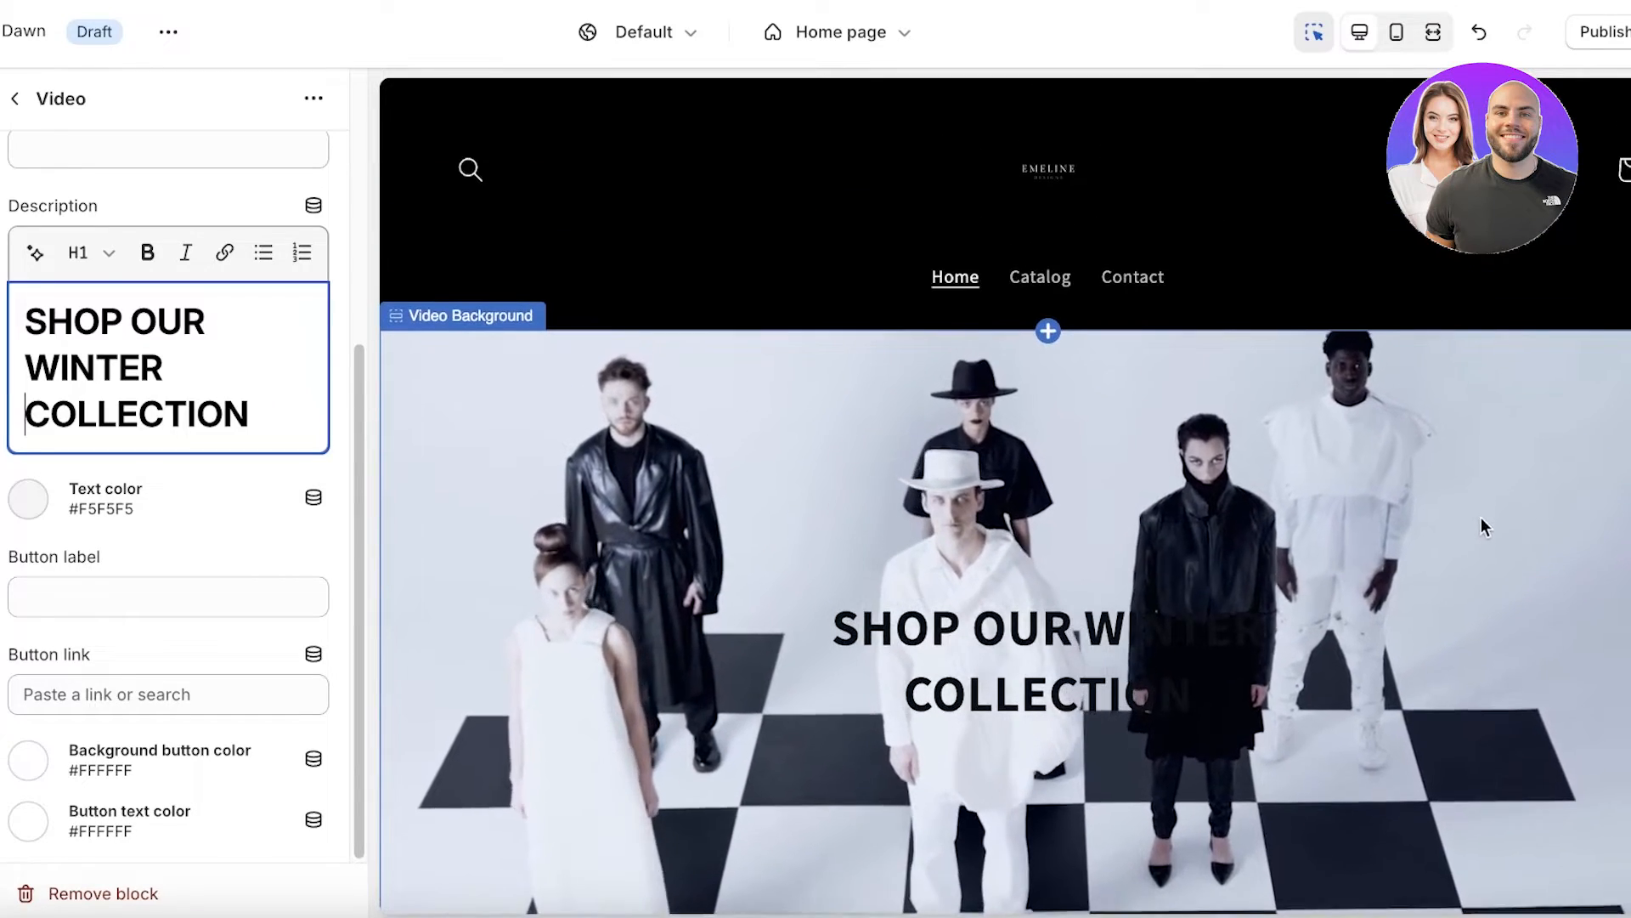
{"action": "scroll", "coordinate": [1480, 520], "scroll_direction": "down", "scroll_amount": 1}
{"action": "scroll", "coordinate": [1427, 612], "scroll_direction": "up", "scroll_amount": 1}
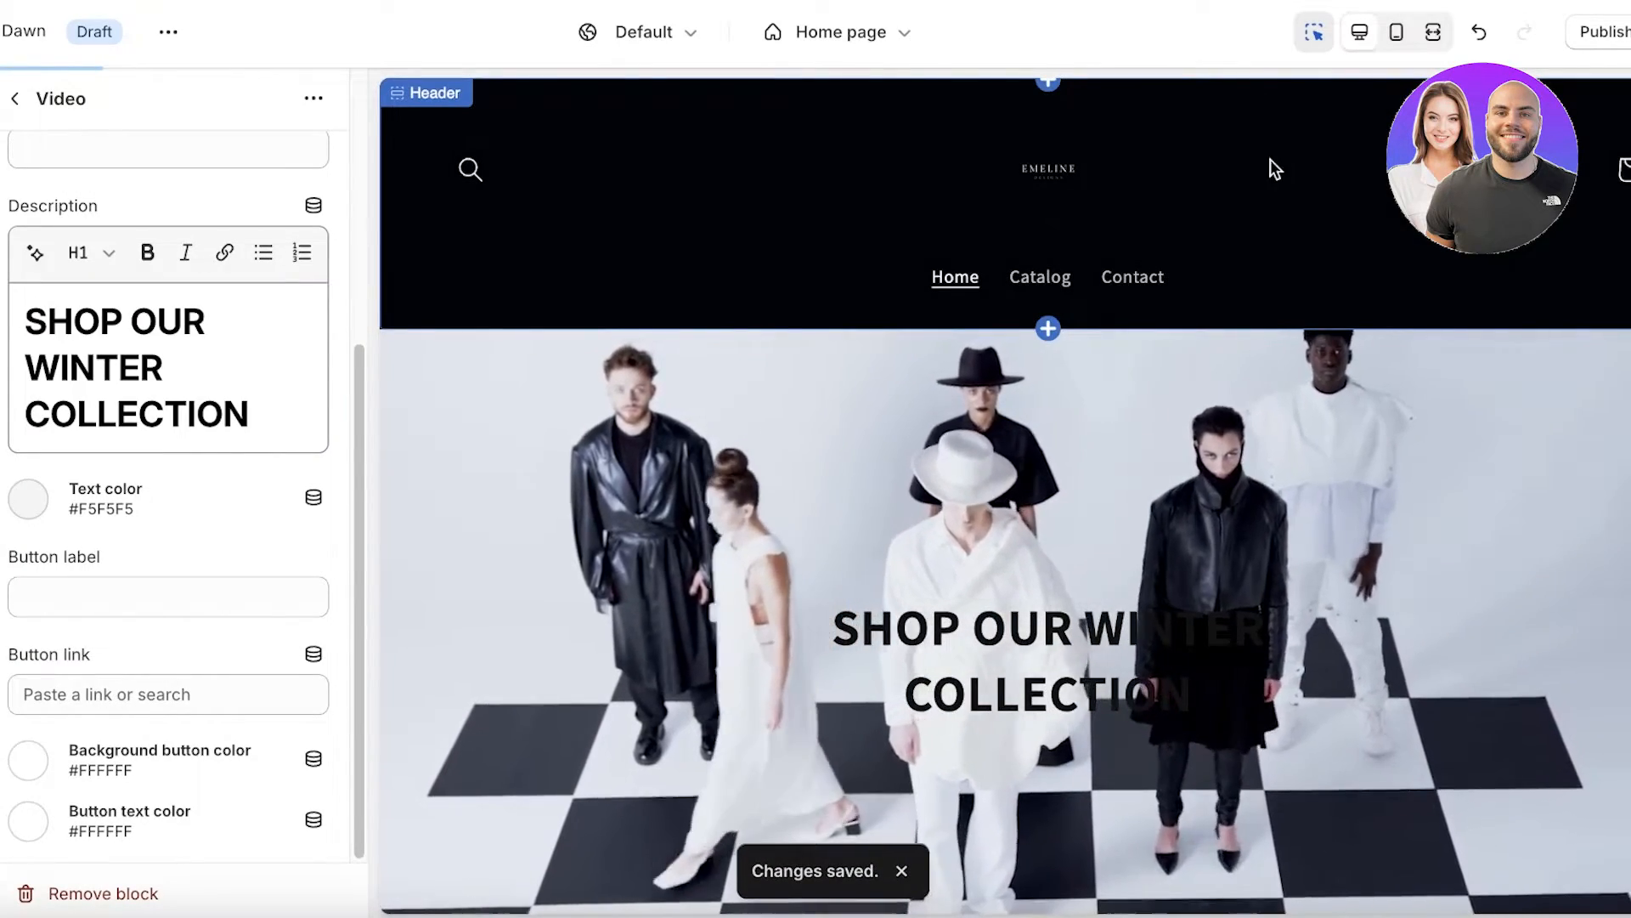
{"action": "scroll", "coordinate": [1284, 179], "scroll_direction": "down", "scroll_amount": 2}
{"action": "scroll", "coordinate": [1355, 366], "scroll_direction": "up", "scroll_amount": 2}
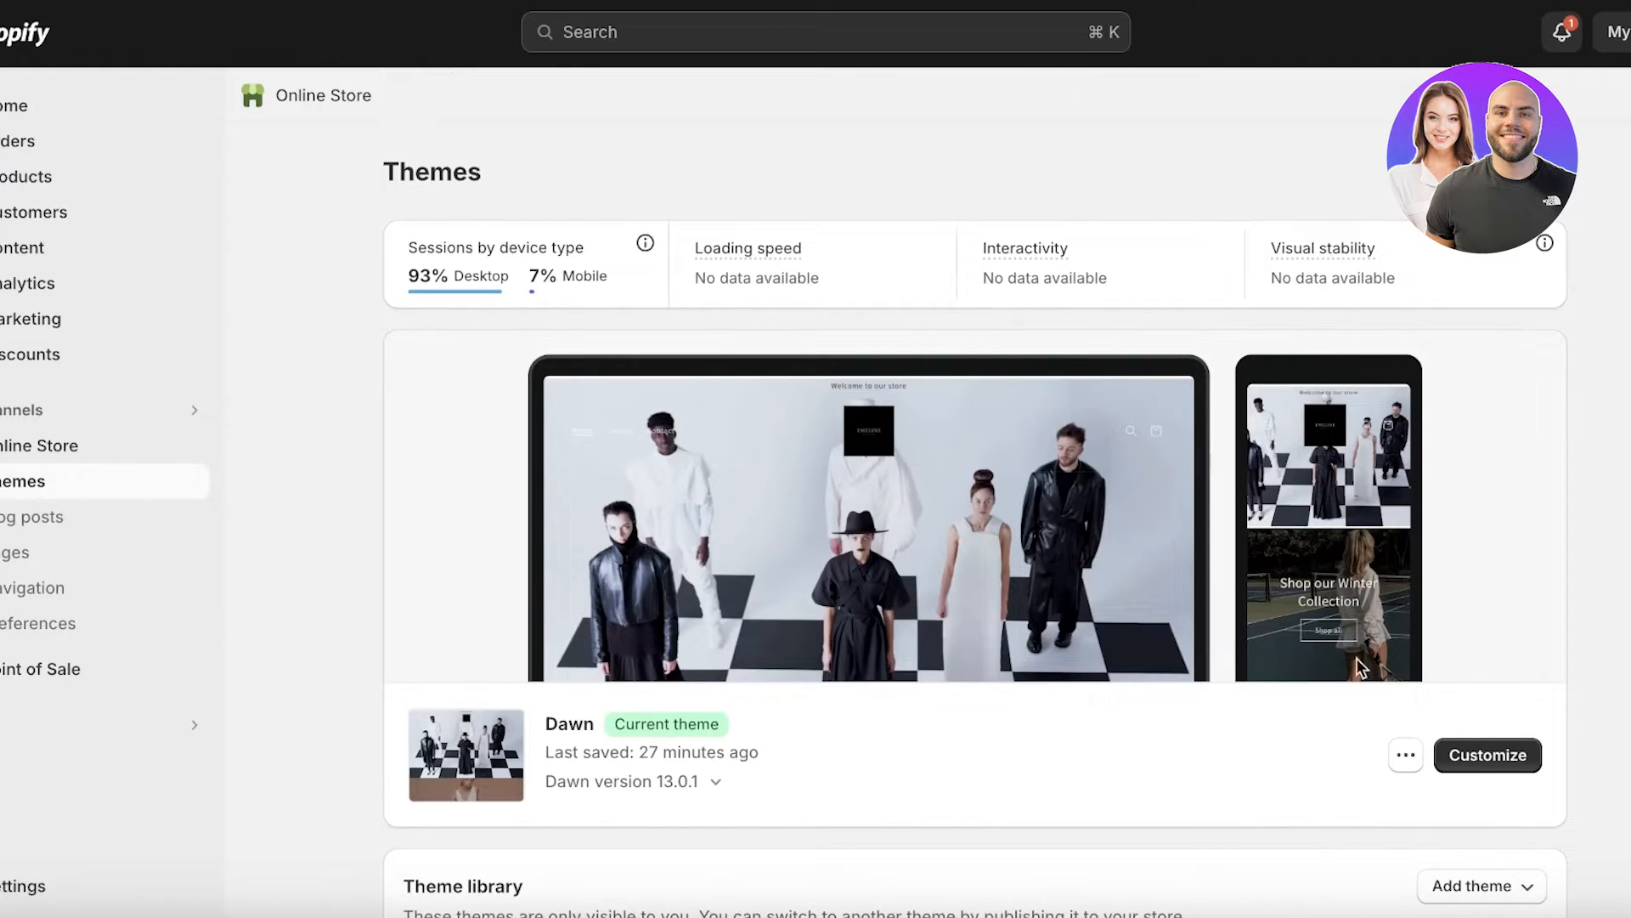
- Open the code editor for the unpublished Dawn theme in the theme library
{"action": "left_click", "coordinate": [1404, 755]}
{"action": "left_click", "coordinate": [1260, 655]}
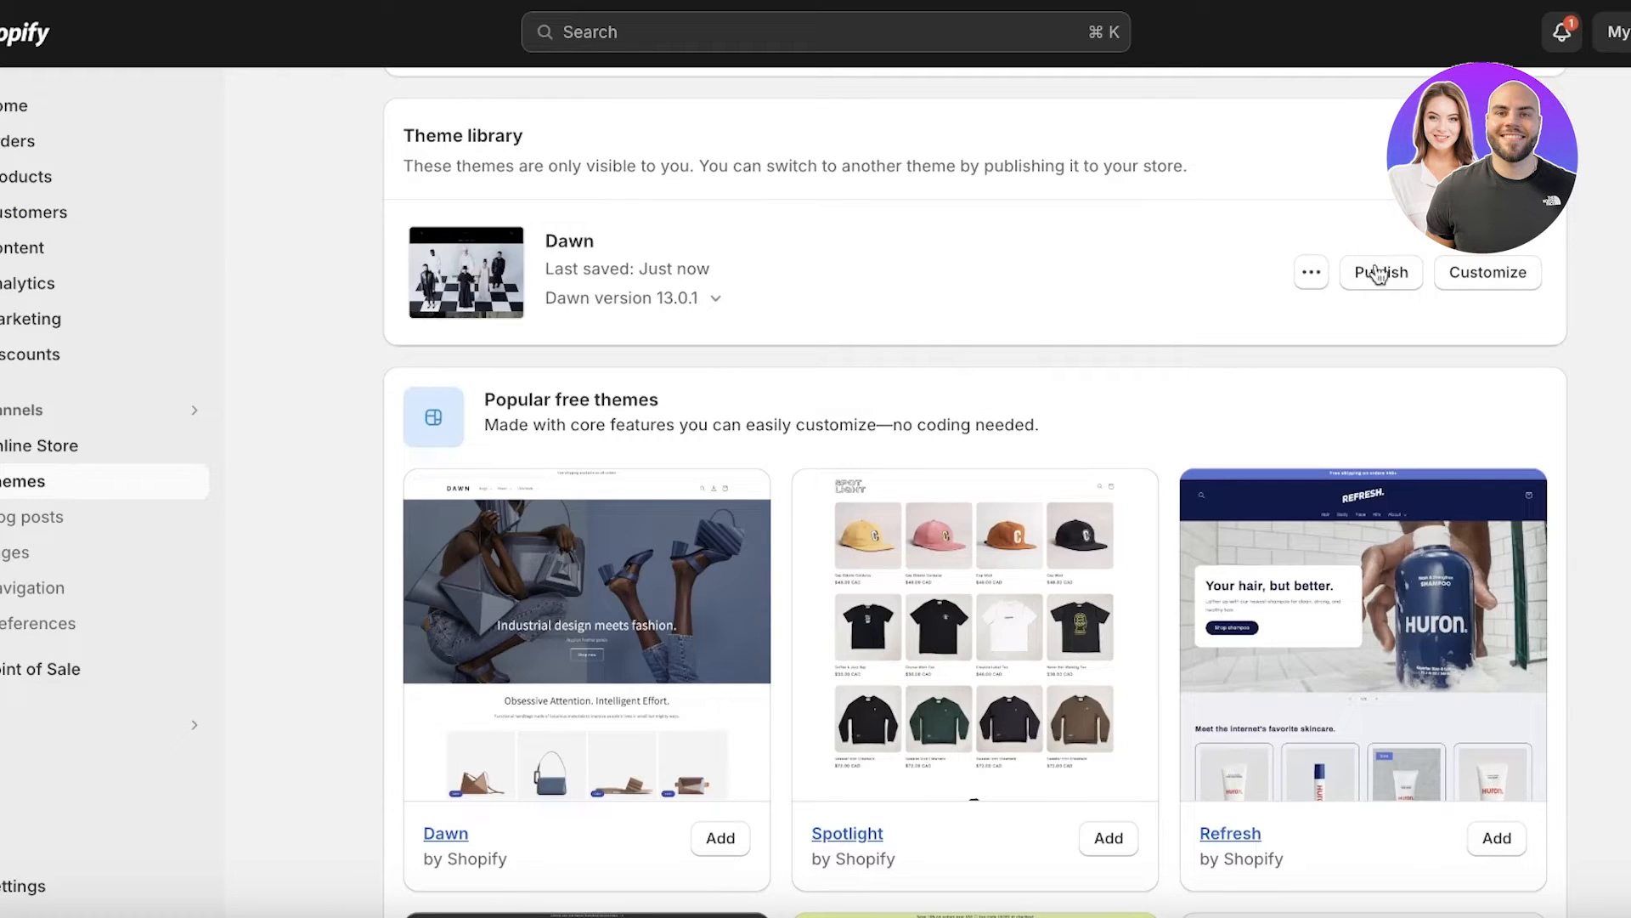
{"action": "left_click", "coordinate": [1315, 272]}
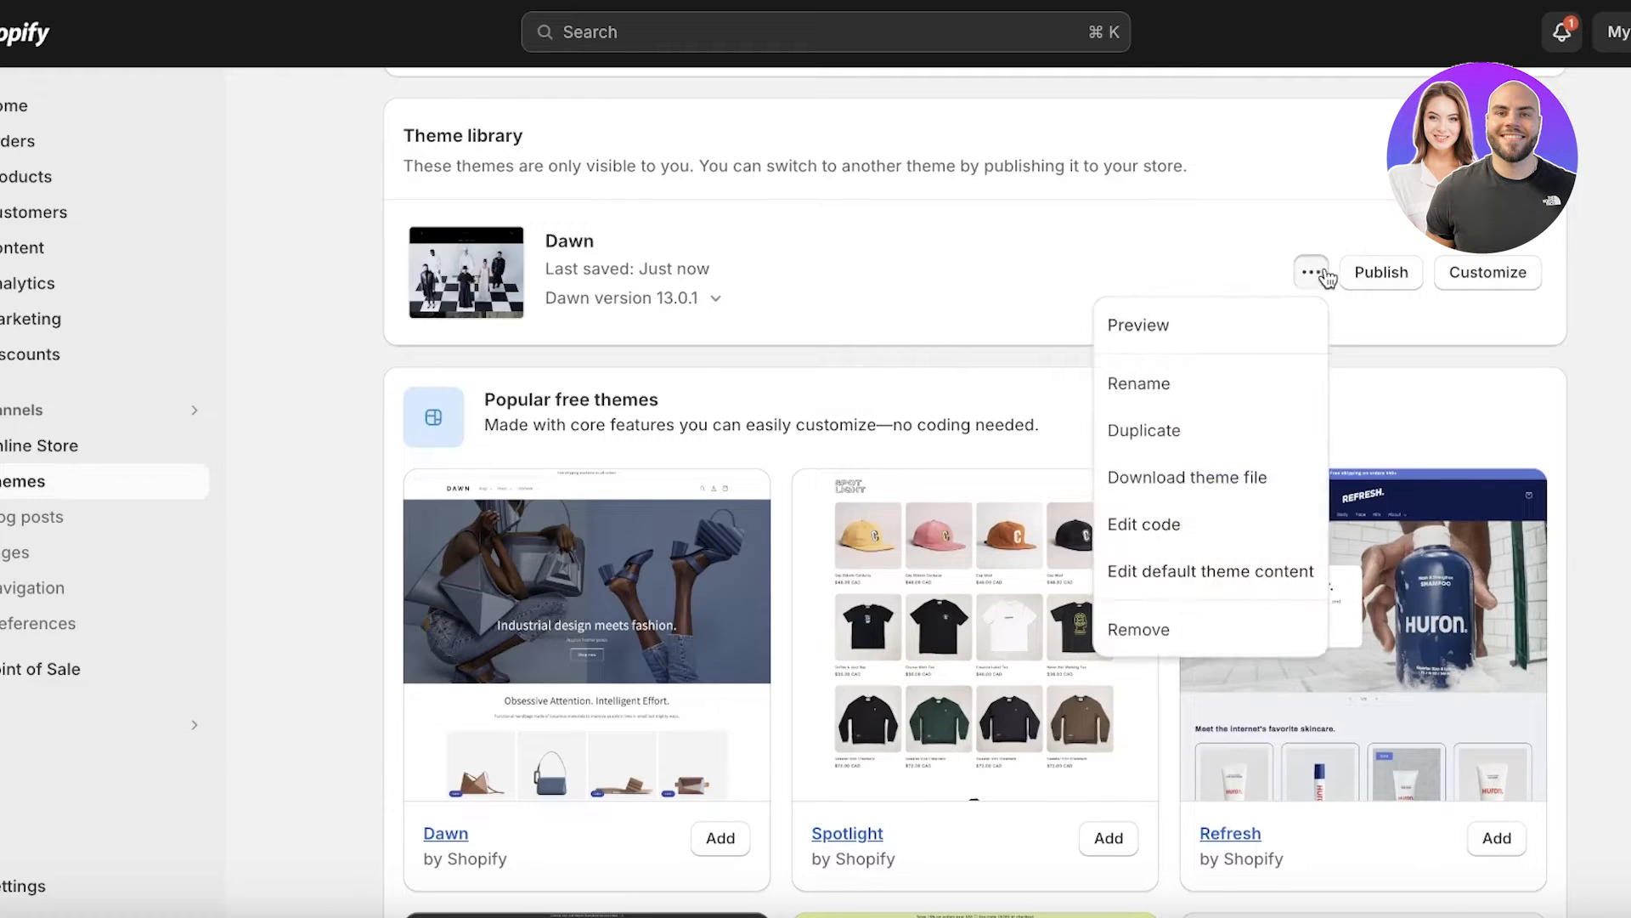
{"action": "left_click", "coordinate": [1206, 525]}
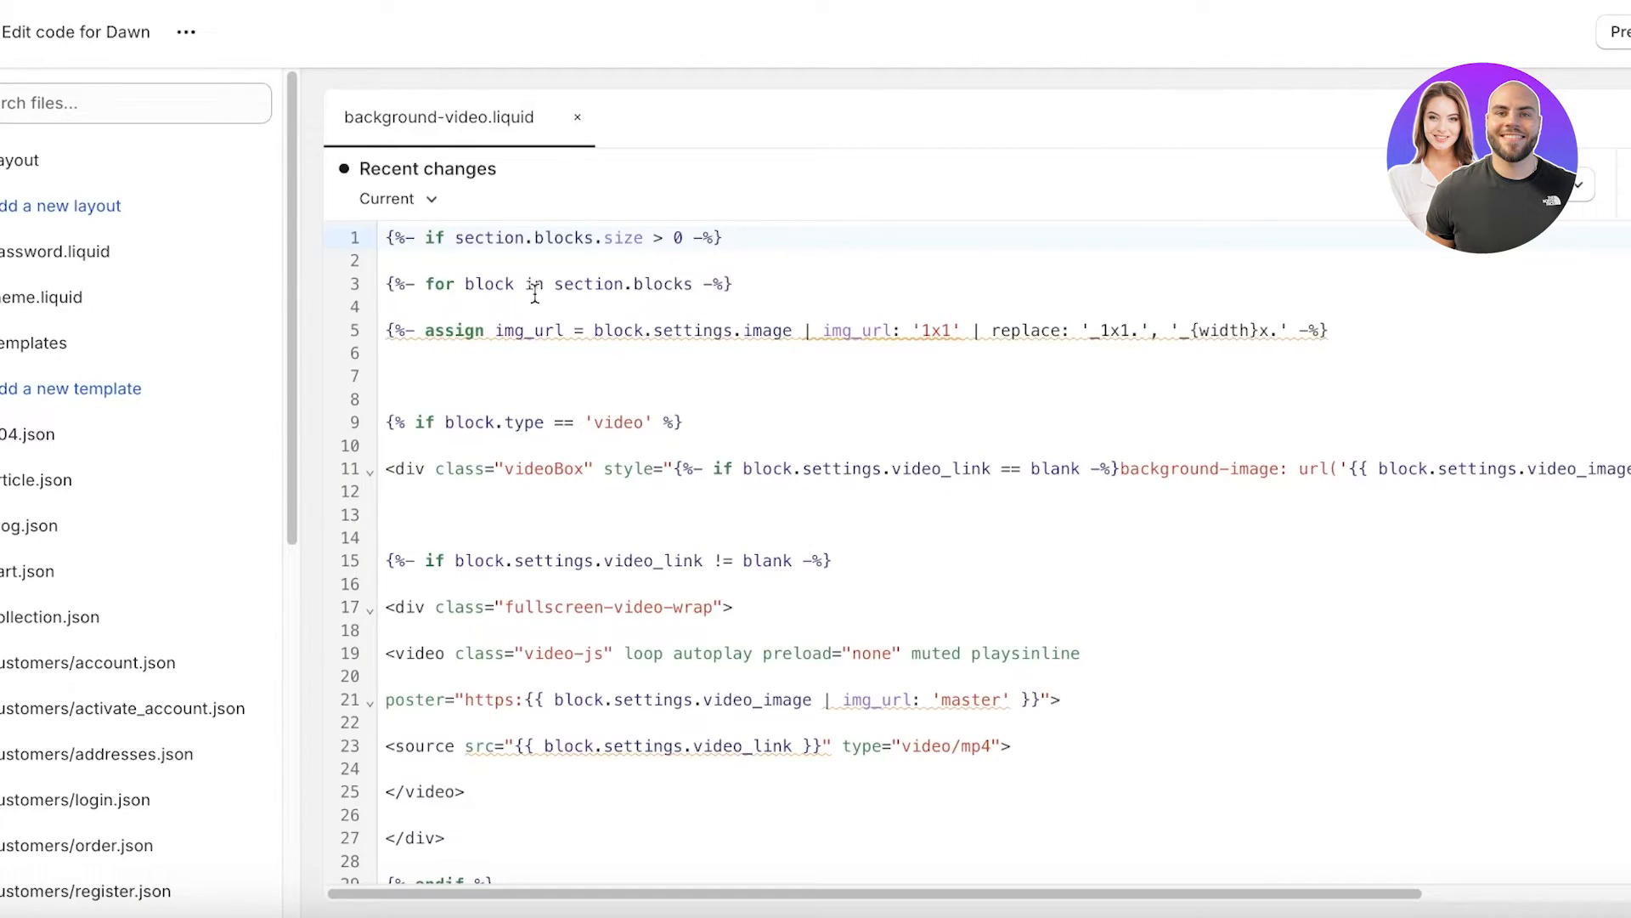
- Close background-video.liquid and open the theme.liquid layout file
{"action": "left_click", "coordinate": [577, 116]}
{"action": "left_click", "coordinate": [23, 103]}
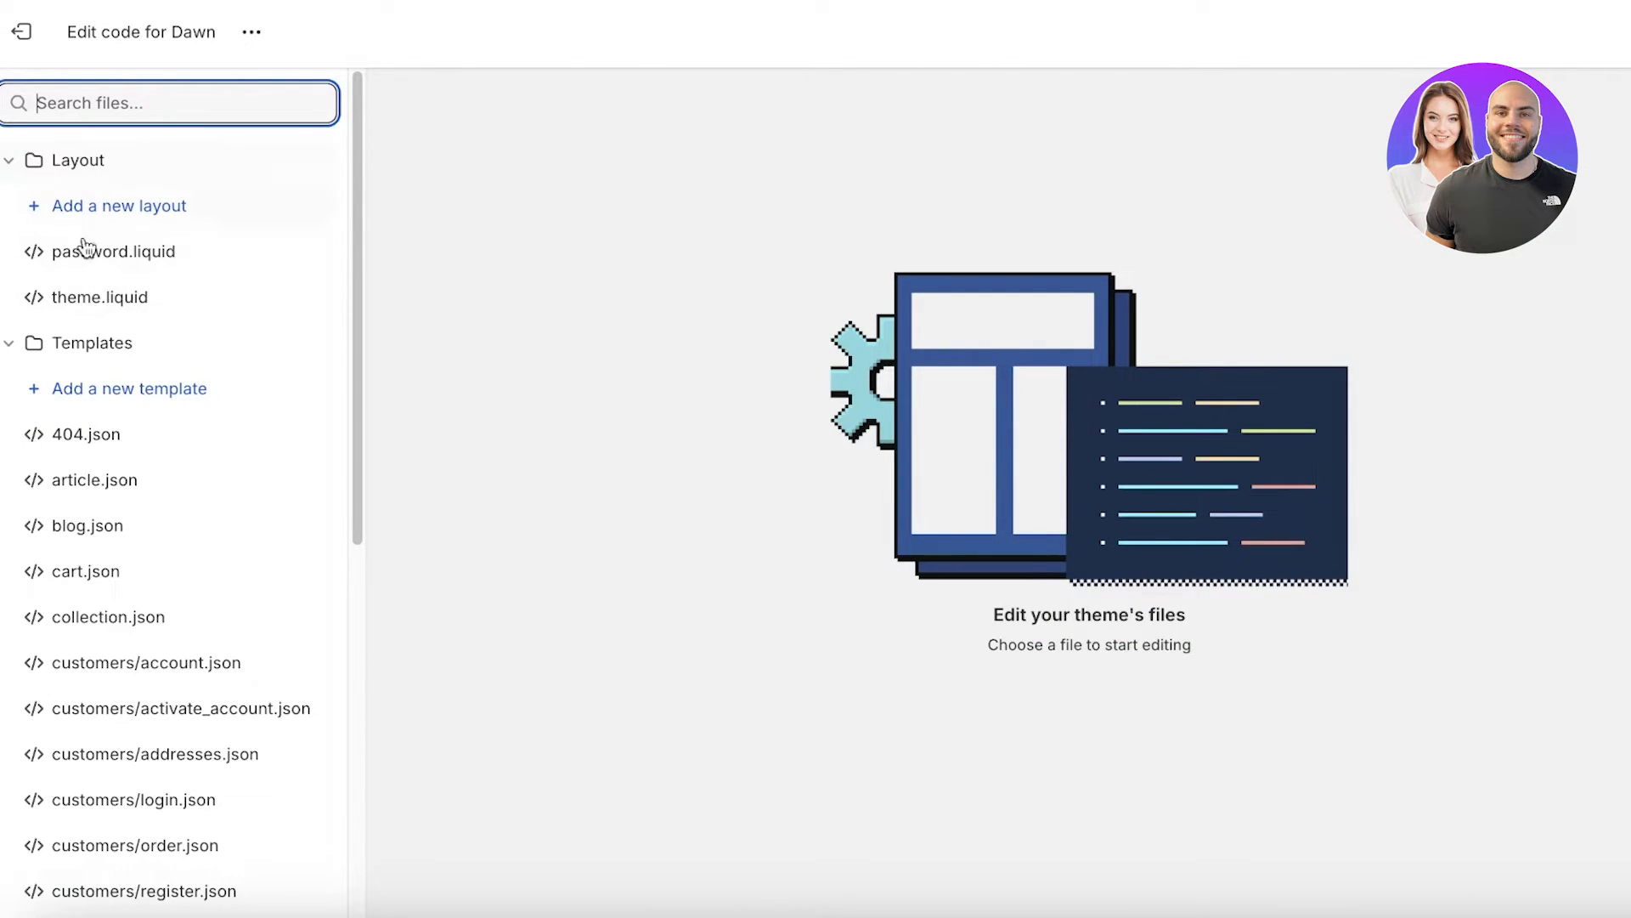
{"action": "left_click", "coordinate": [66, 299]}
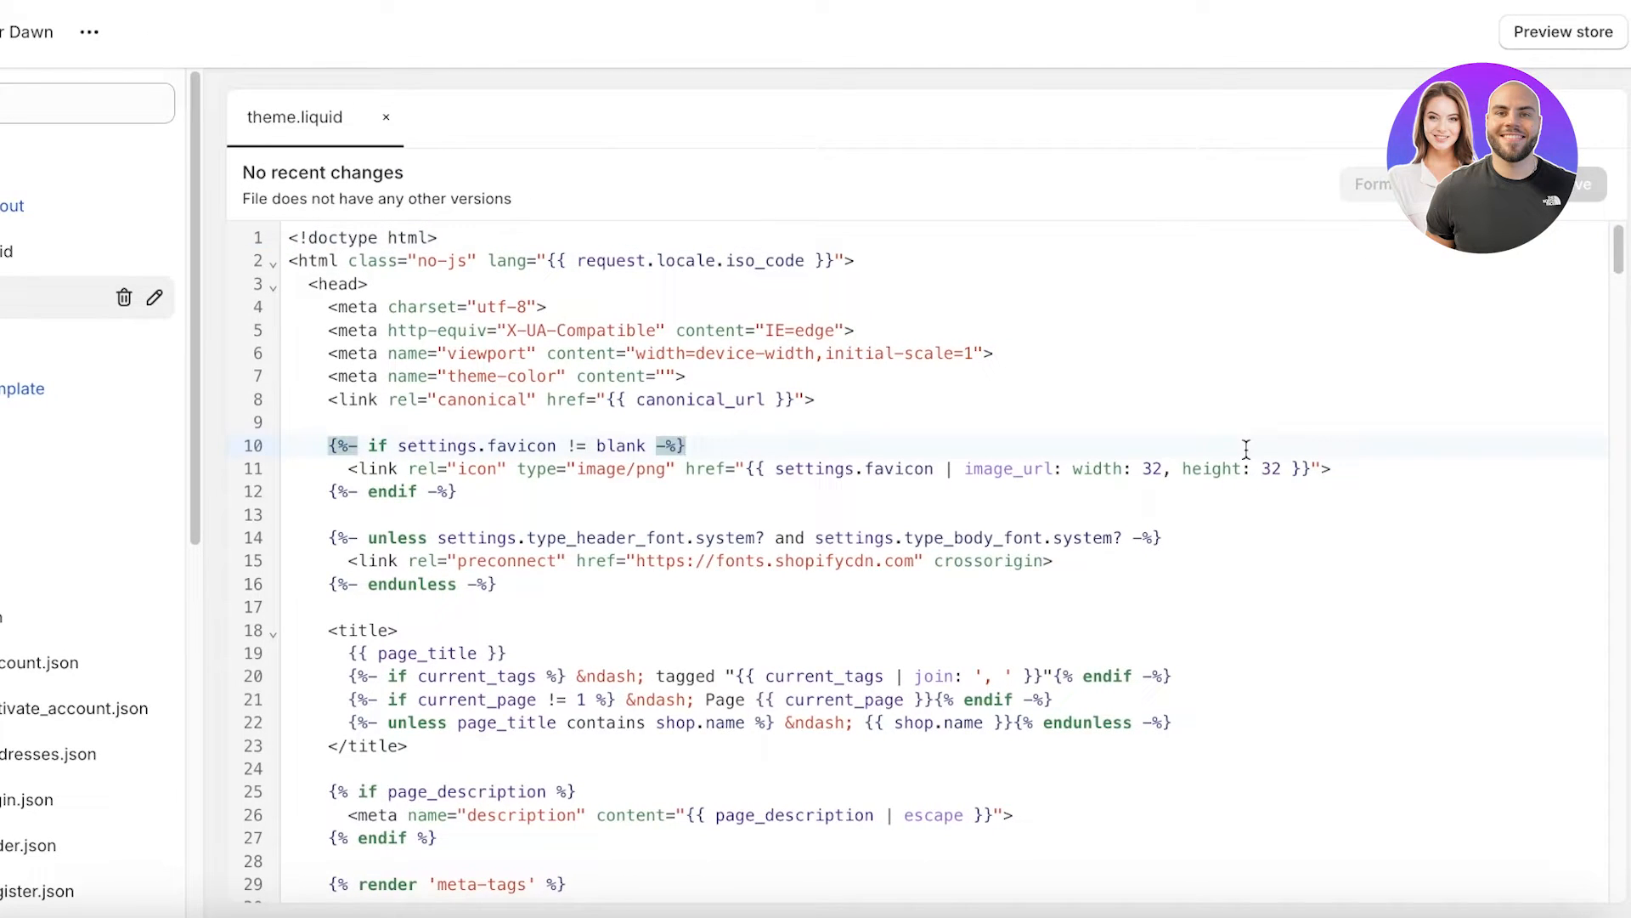
- Search theme.liquid for "/body" and insert five blank lines above the closing </body> tag
{"action": "key", "text": "ctrl+f"}
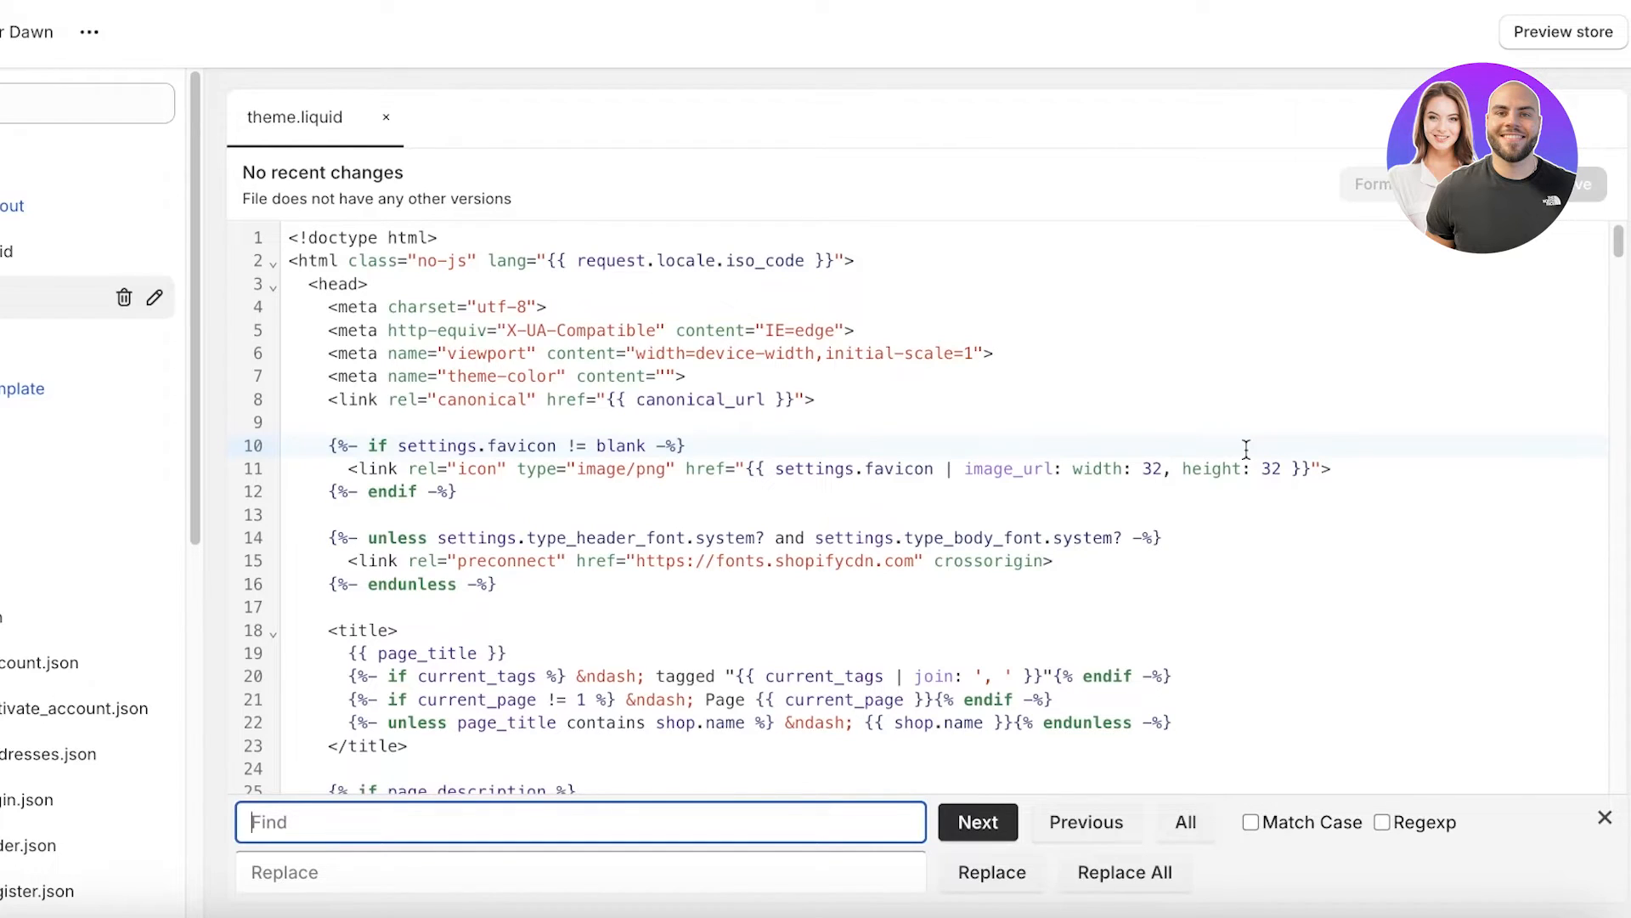
{"action": "type", "text": "/body"}
{"action": "key", "text": "Return"}
{"action": "left_click", "coordinate": [183, 731]}
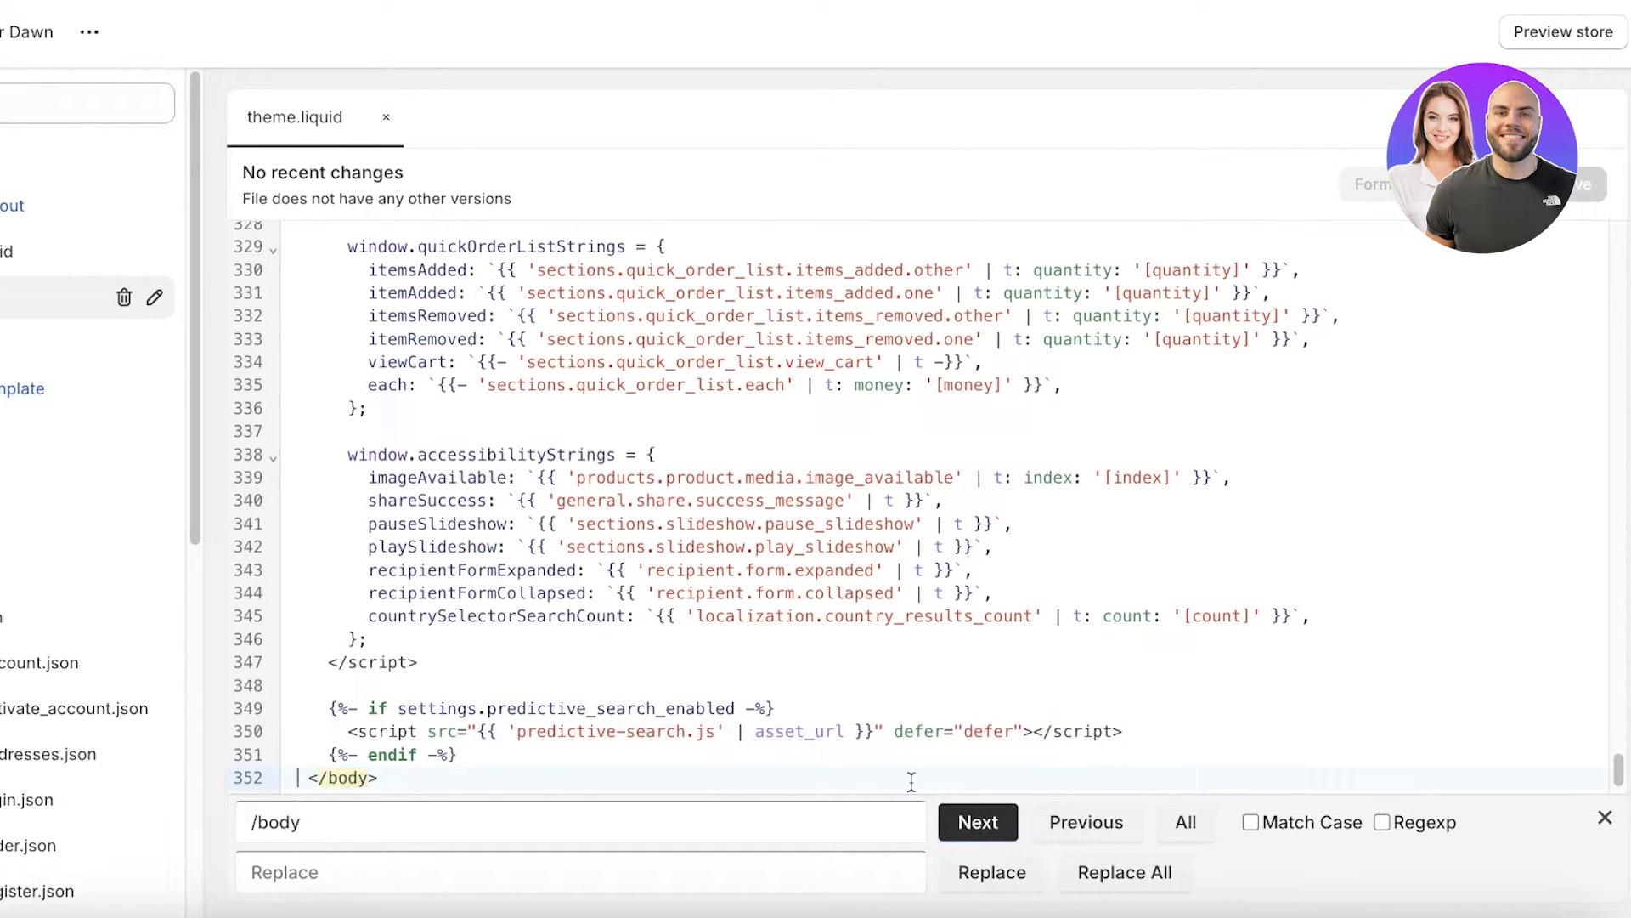
{"action": "left_click", "coordinate": [1605, 818]}
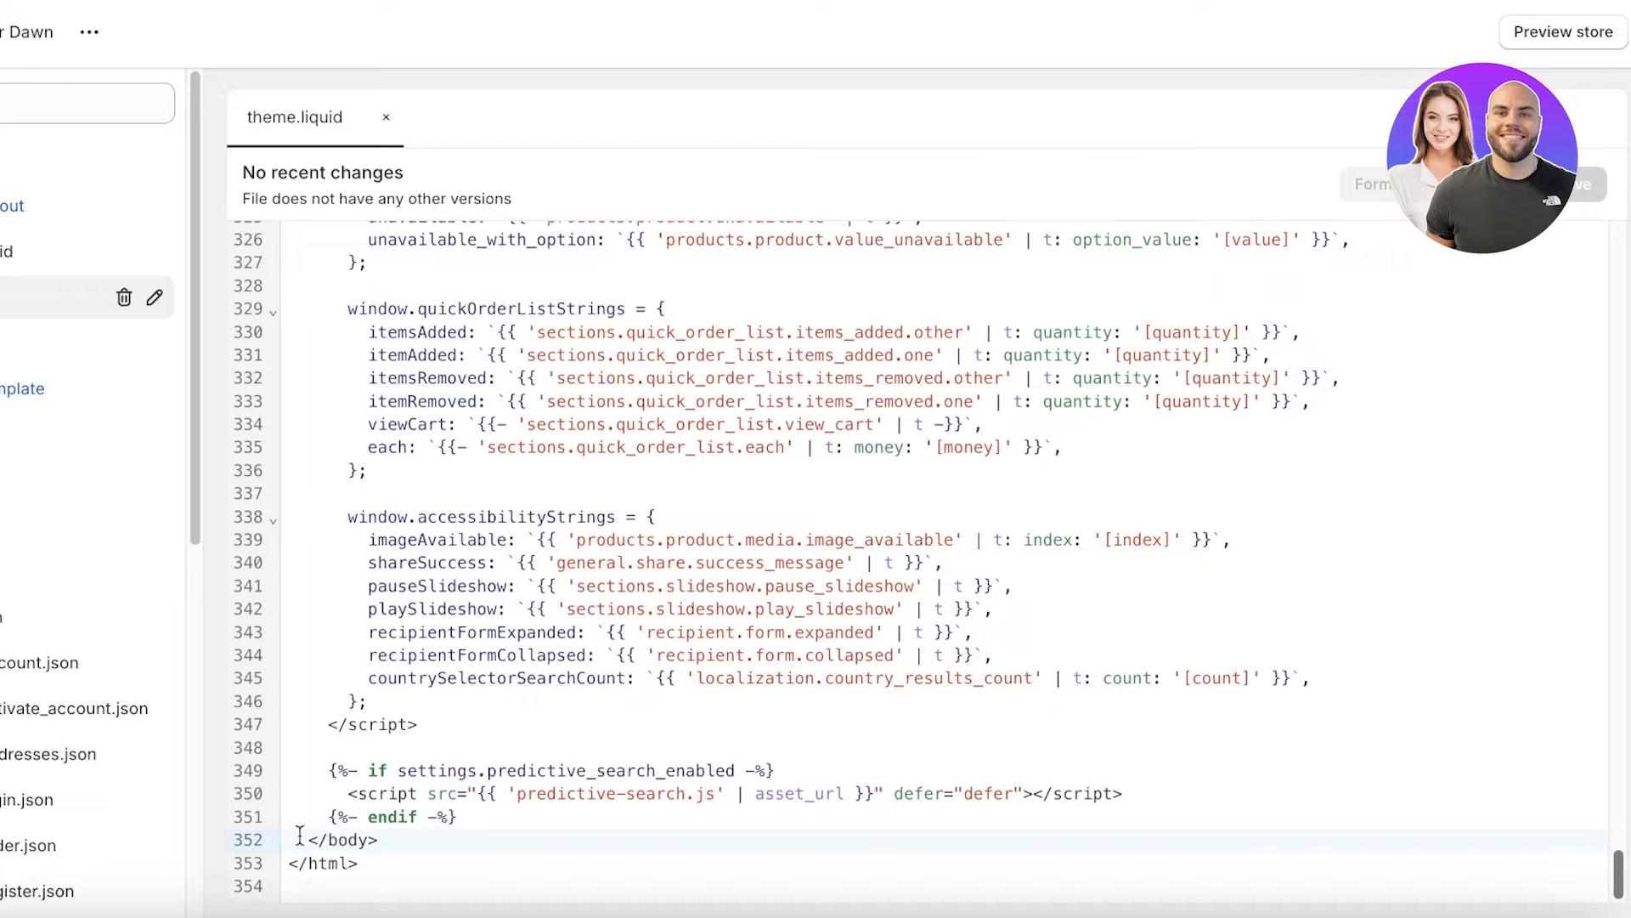
{"action": "key", "text": "Return"}
{"action": "key", "text": "Return"}
{"action": "key", "text": "Return"}
{"action": "key", "text": "Return"}
{"action": "key", "text": "Return"}
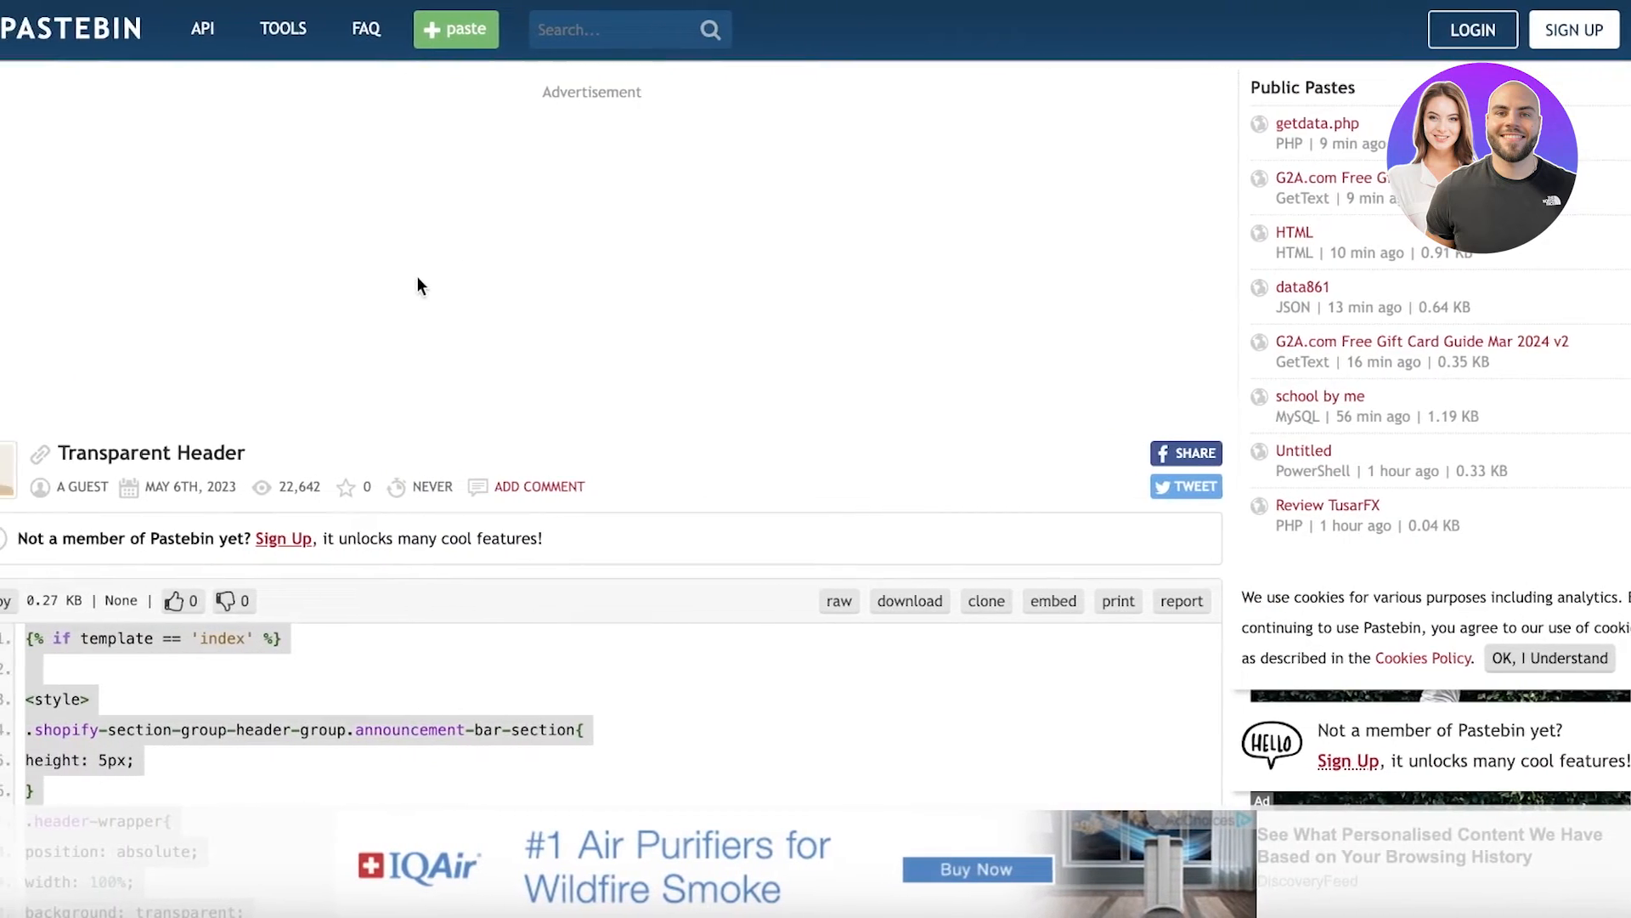
- Switch to Pastebin and copy the selected code of the "Transparent Header" paste
{"action": "right_click", "coordinate": [70, 469]}
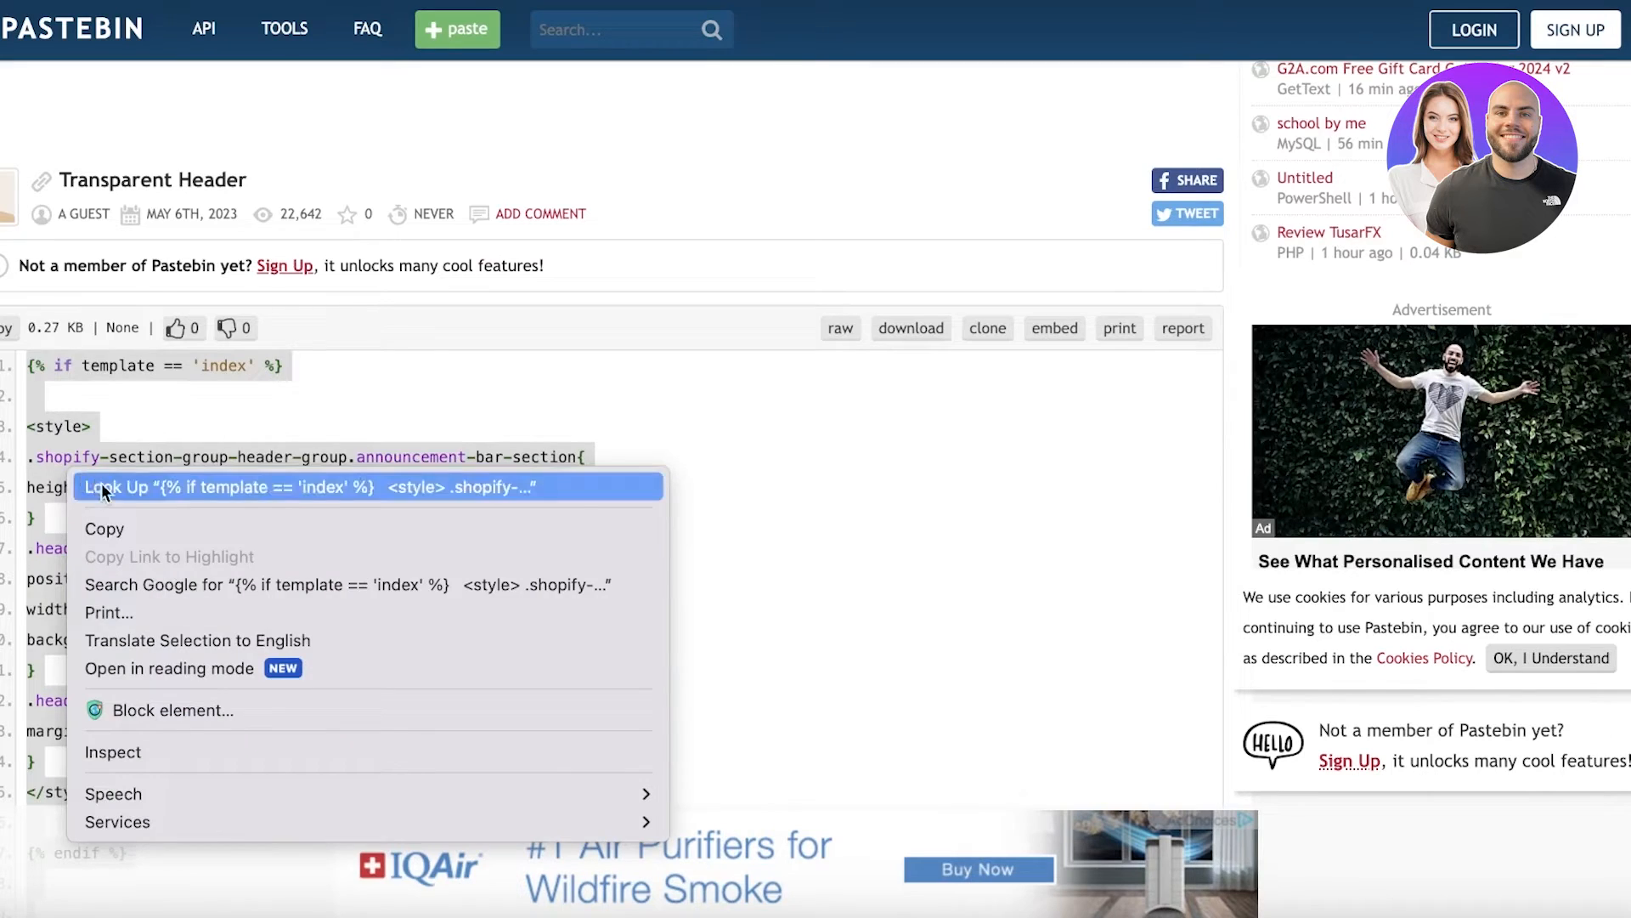
{"action": "left_click", "coordinate": [123, 530]}
{"action": "scroll", "coordinate": [101, 401], "scroll_direction": "down", "scroll_amount": 4}
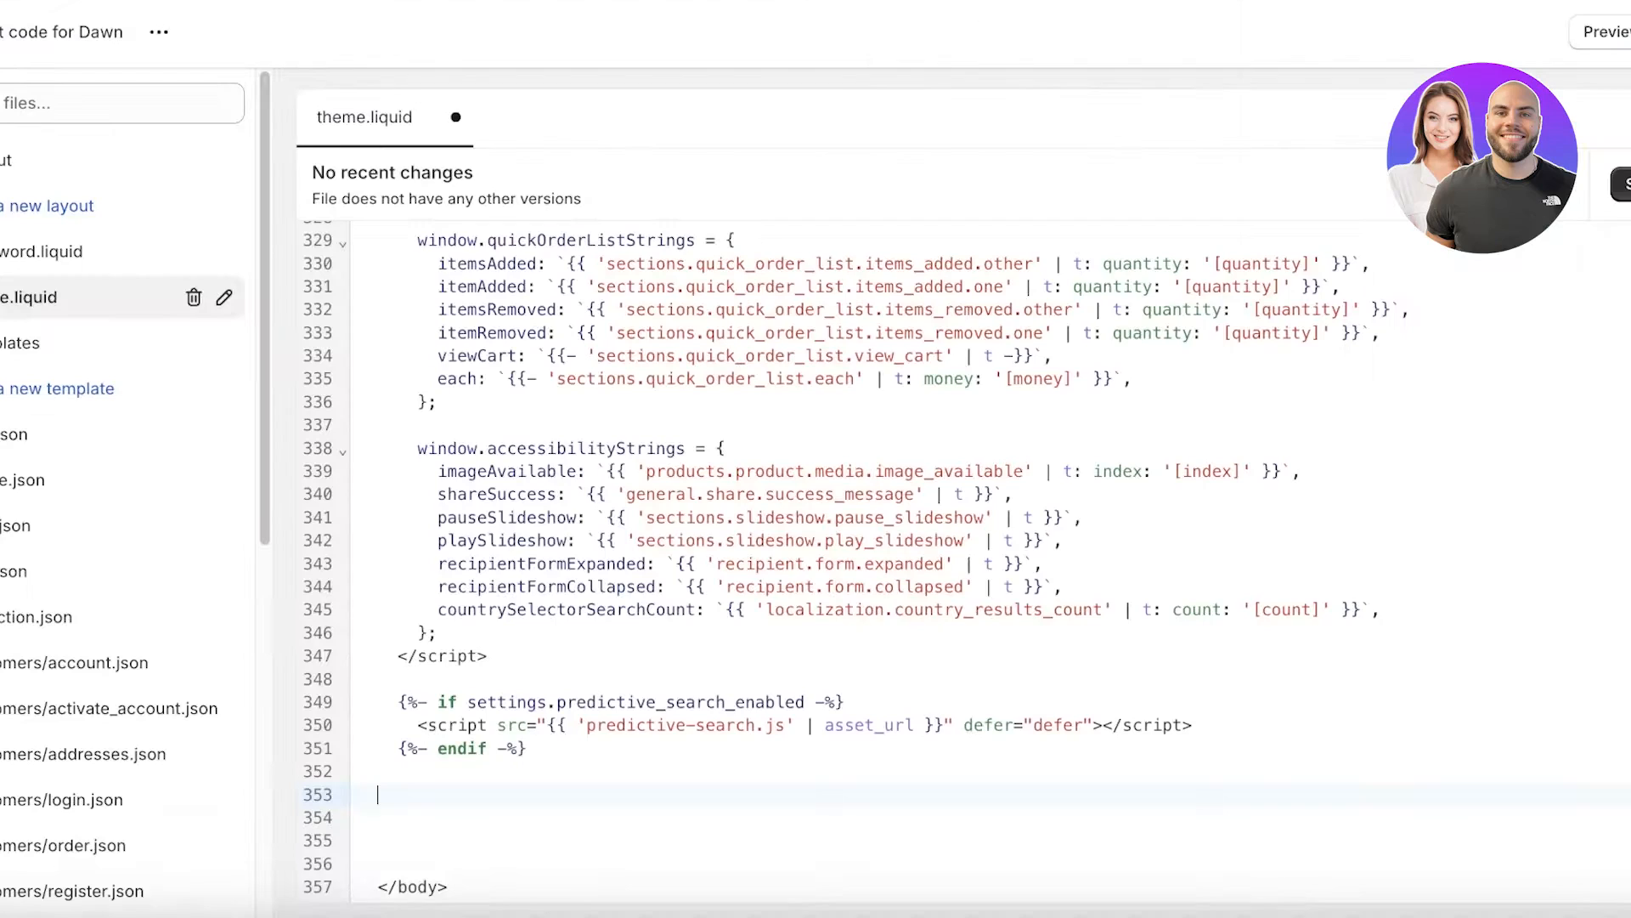
- Back in the Shopify code editor, paste the transparent header code above </body> in theme.liquid and trim the spare blank lines
{"action": "scroll", "coordinate": [668, 444], "scroll_direction": "down", "scroll_amount": 1}
{"action": "right_click", "coordinate": [450, 770]}
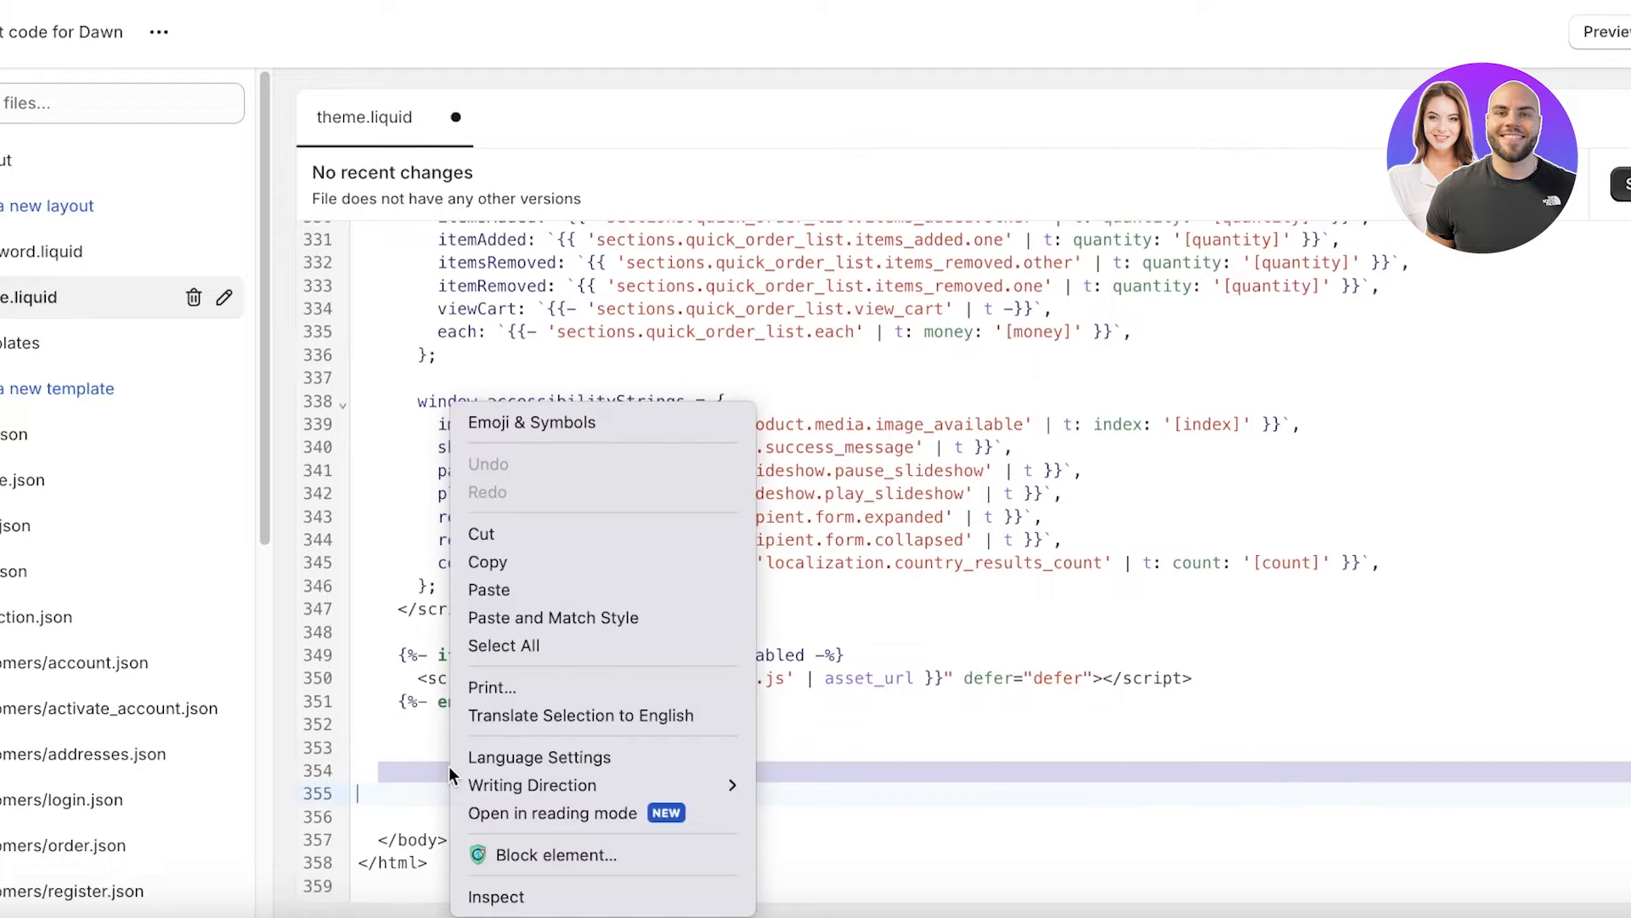
{"action": "left_click", "coordinate": [411, 232]}
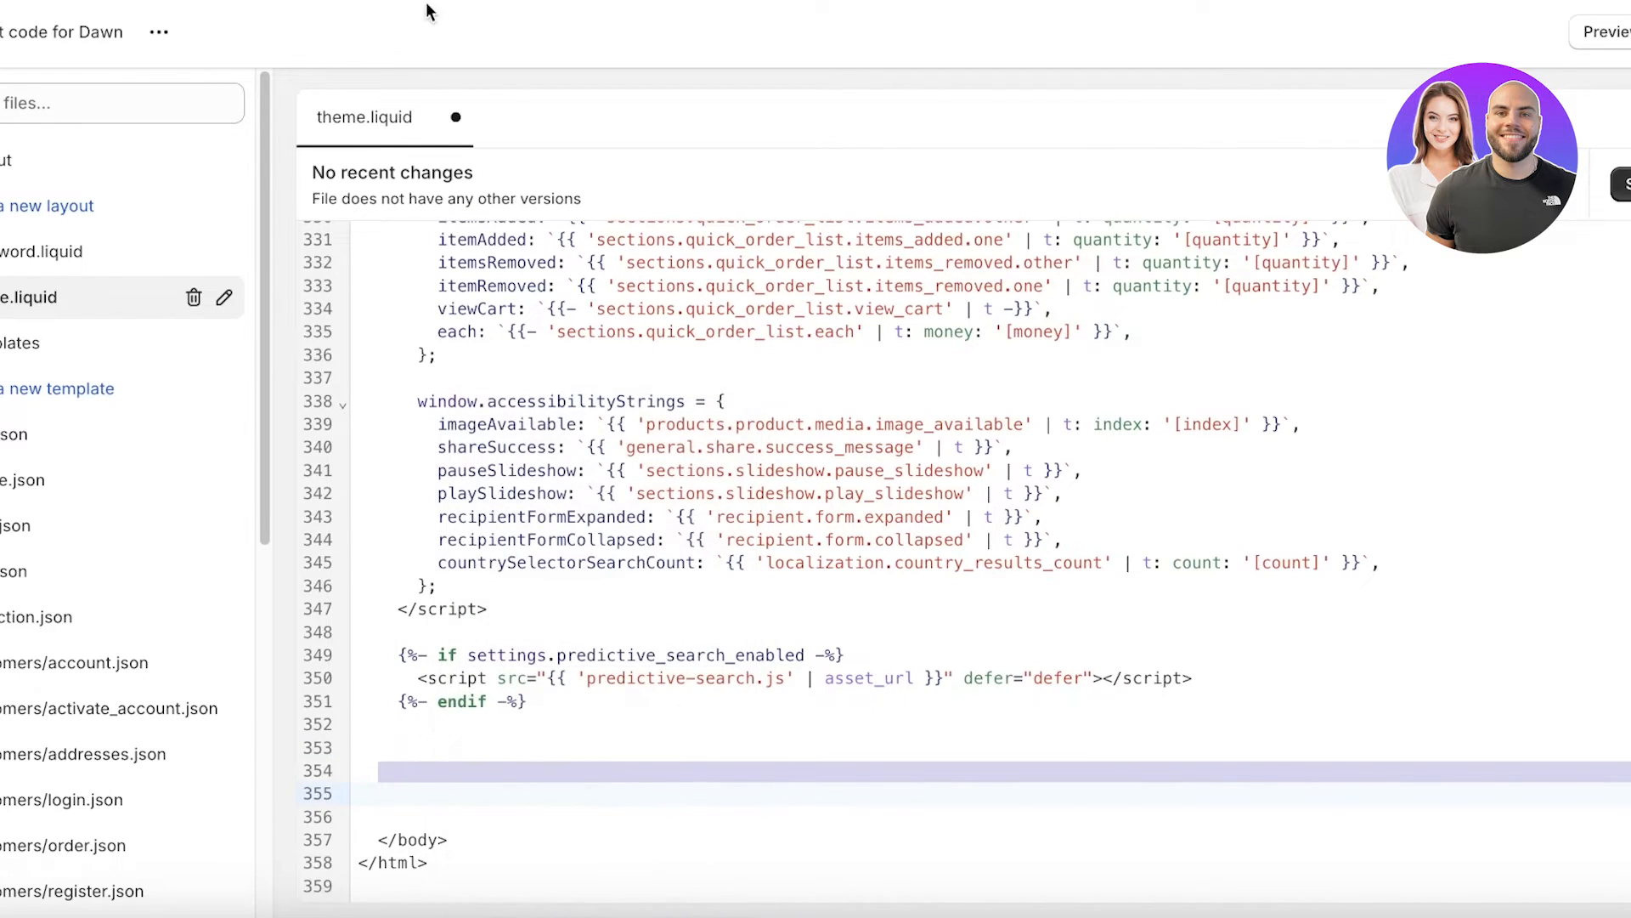
{"action": "right_click", "coordinate": [464, 769]}
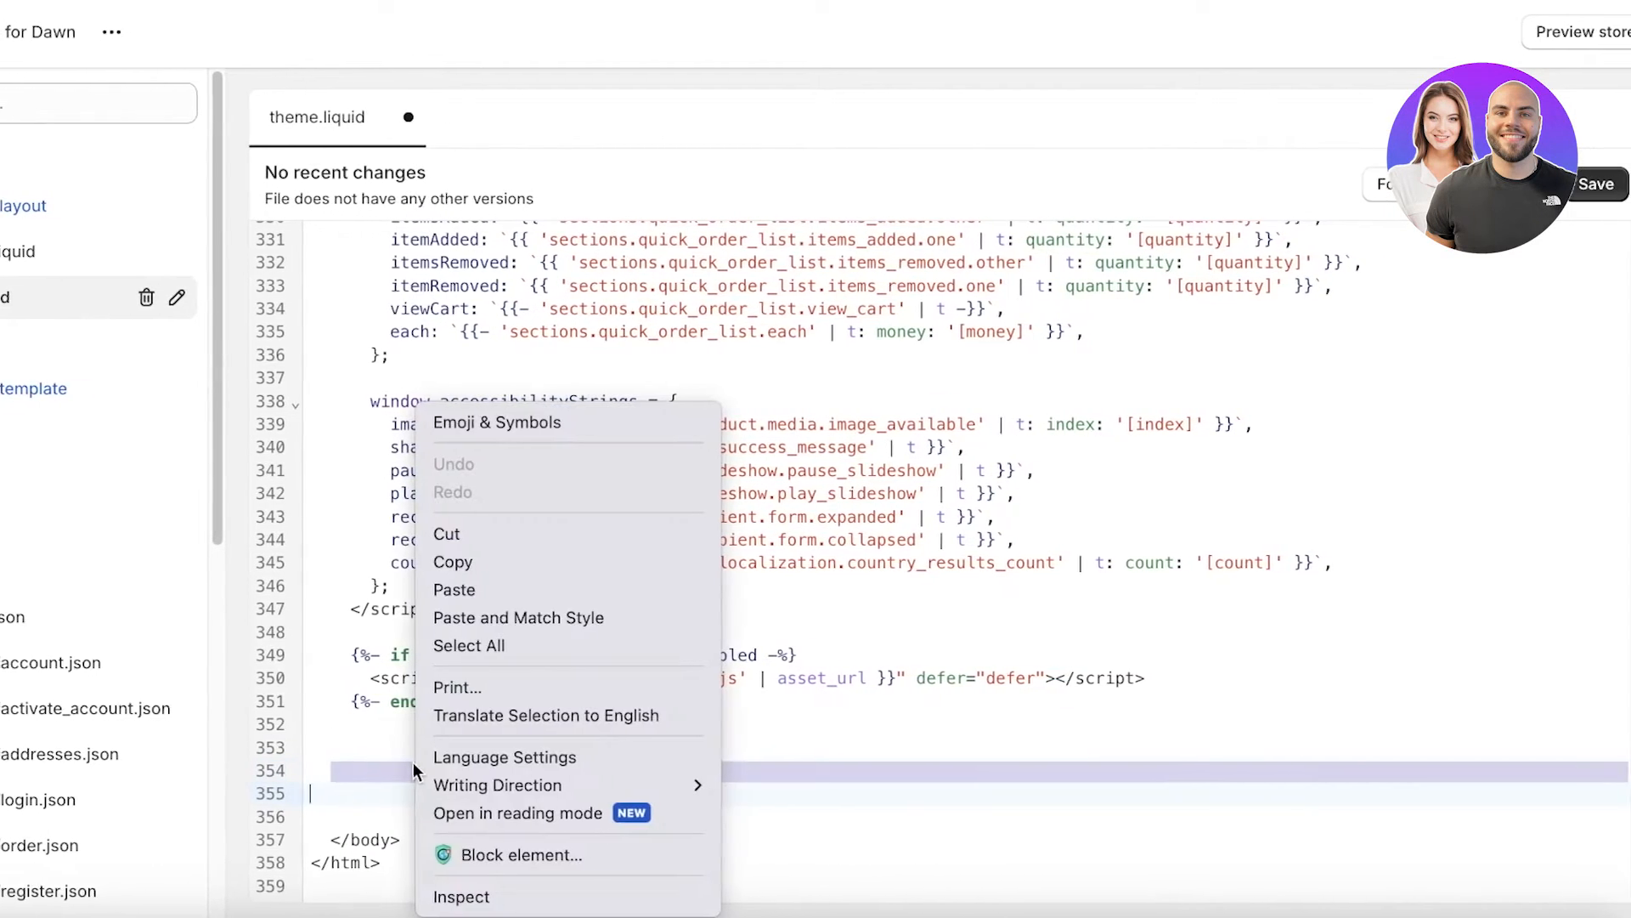
{"action": "left_click", "coordinate": [491, 600]}
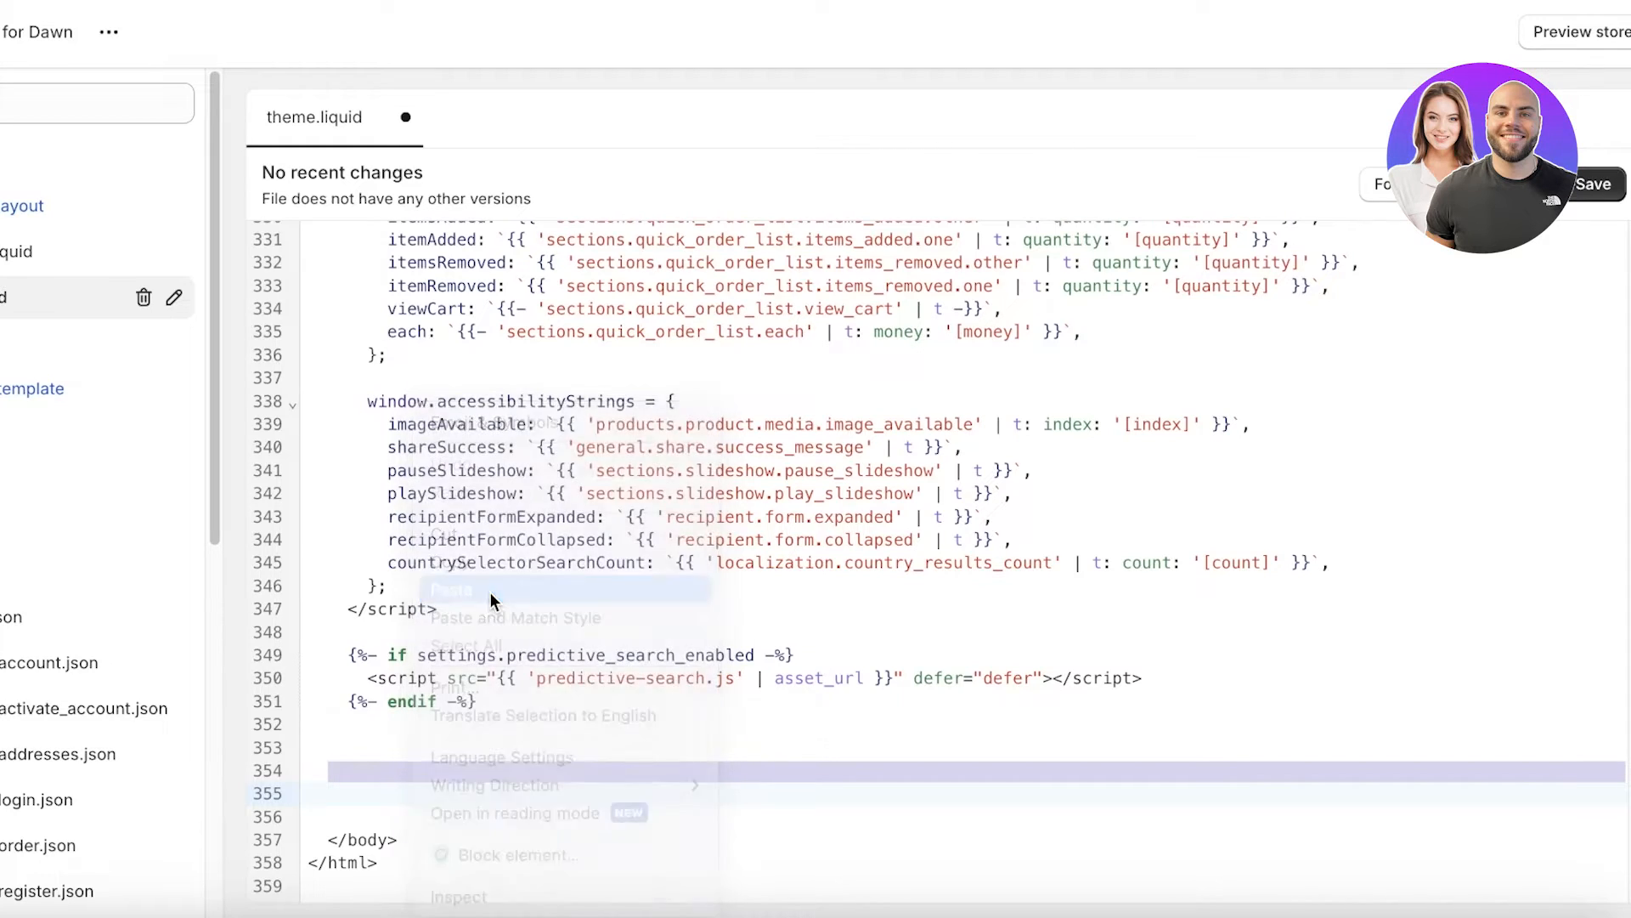
{"action": "scroll", "coordinate": [433, 831], "scroll_direction": "down", "scroll_amount": 1}
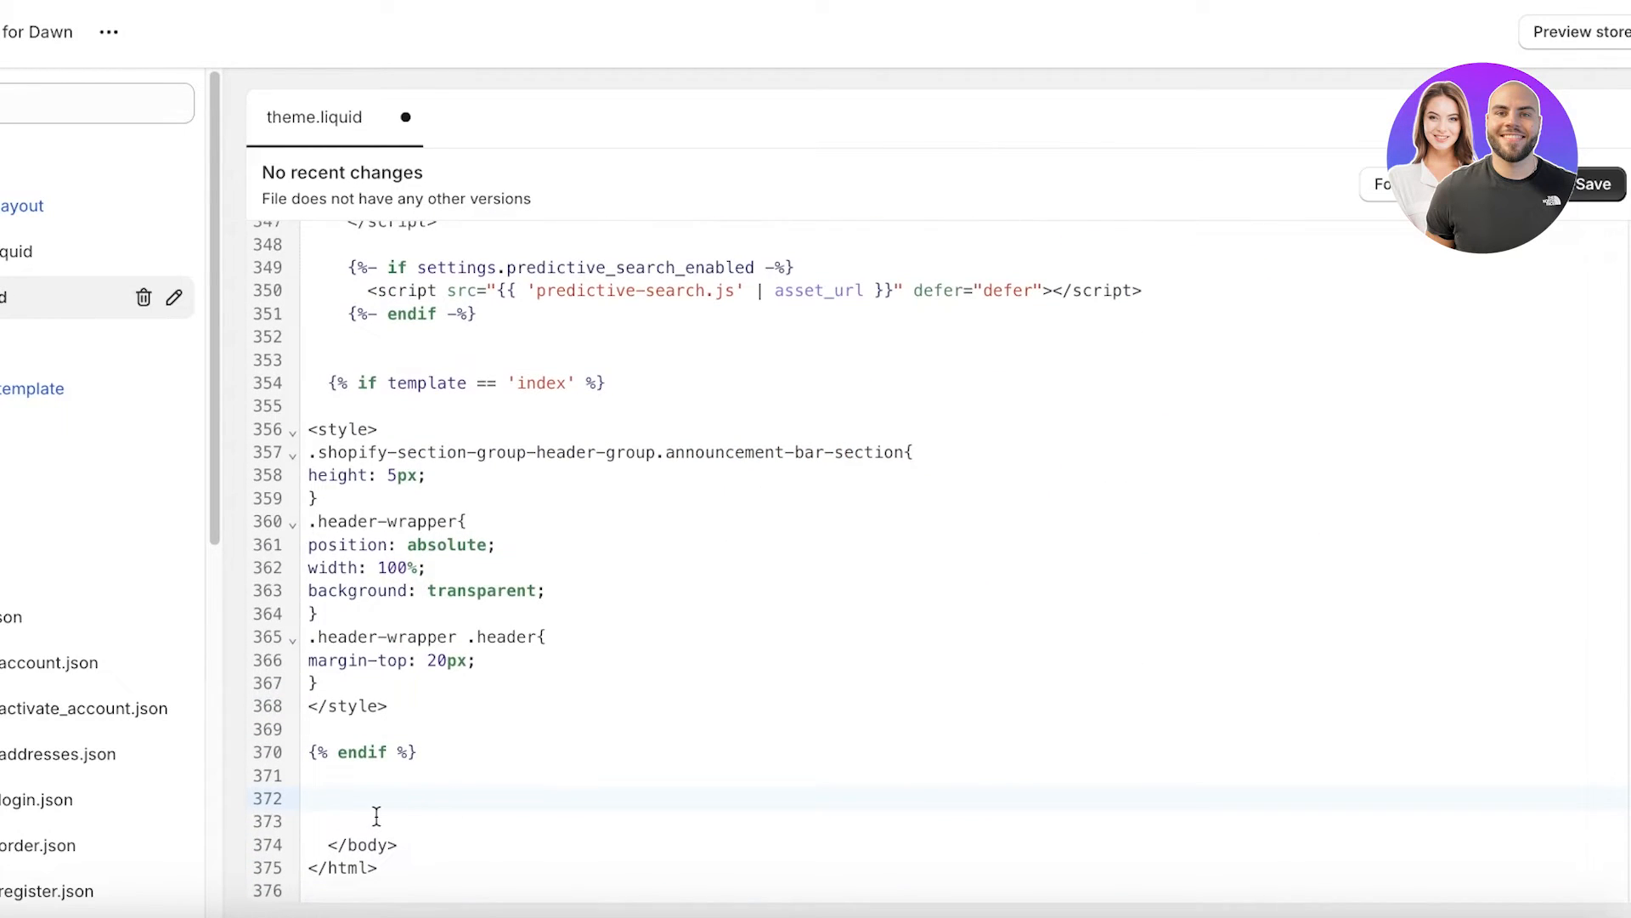
{"action": "key", "text": "BackSpace"}
{"action": "key", "text": "BackSpace"}
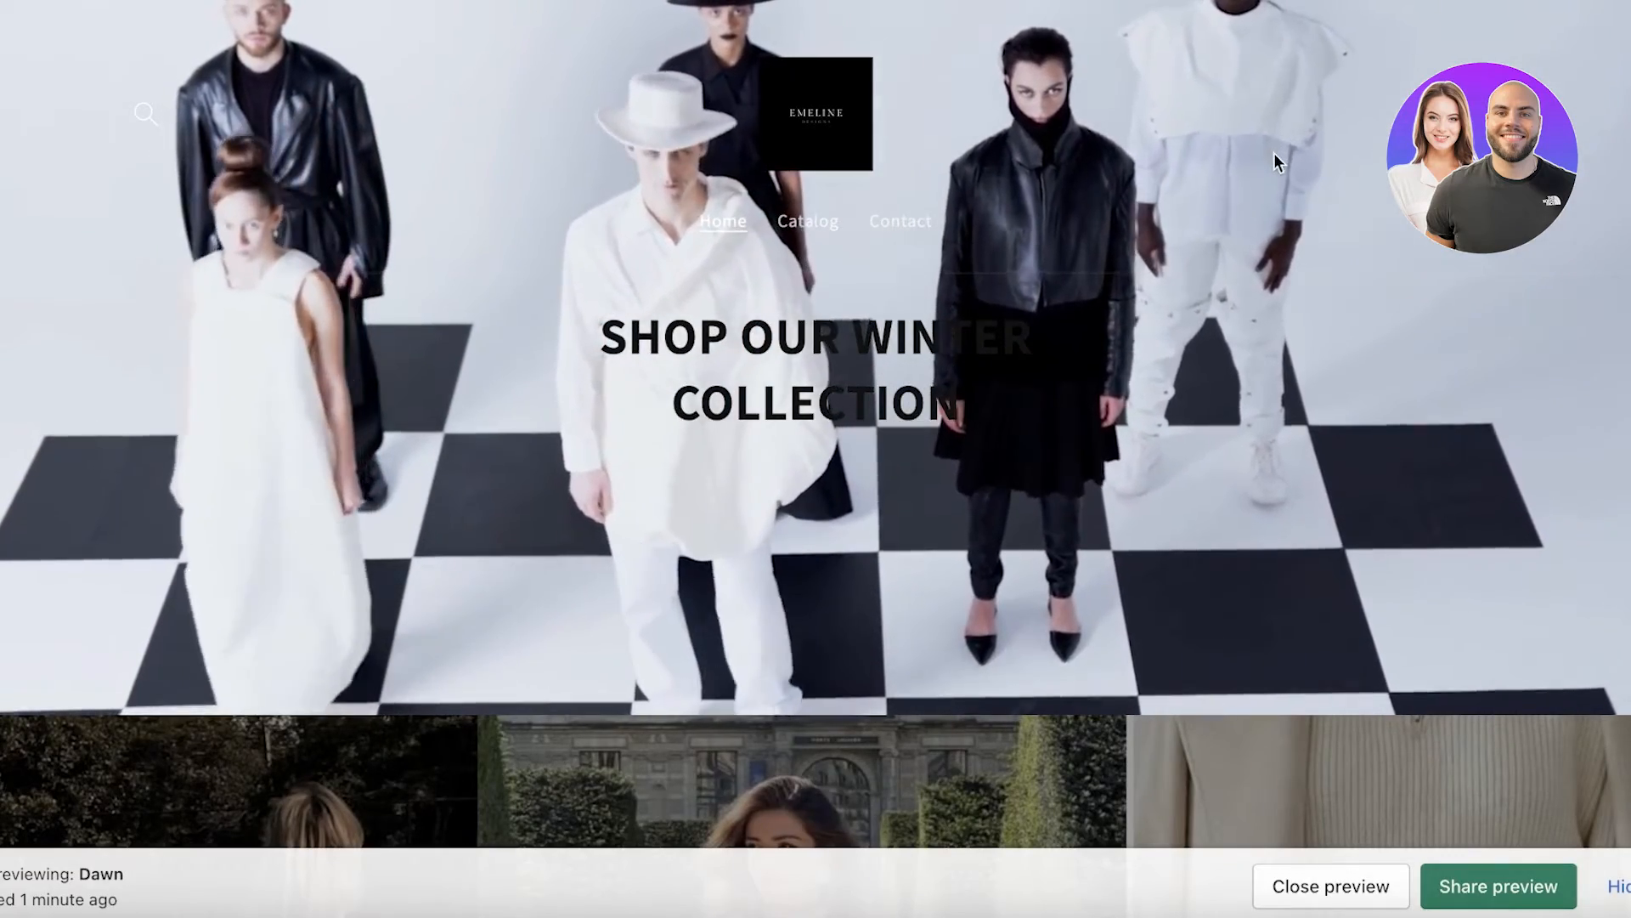
- Examine how the header overlays the video and the sections below it in the Dawn theme's home page preview
{"action": "scroll", "coordinate": [901, 289], "scroll_direction": "down", "scroll_amount": 3}
{"action": "scroll", "coordinate": [902, 290], "scroll_direction": "up", "scroll_amount": 3}
{"action": "scroll", "coordinate": [906, 290], "scroll_direction": "down", "scroll_amount": 12}
{"action": "scroll", "coordinate": [906, 290], "scroll_direction": "up", "scroll_amount": 12}
{"action": "scroll", "coordinate": [906, 290], "scroll_direction": "down", "scroll_amount": 8}
{"action": "scroll", "coordinate": [1353, 287], "scroll_direction": "down", "scroll_amount": 9}
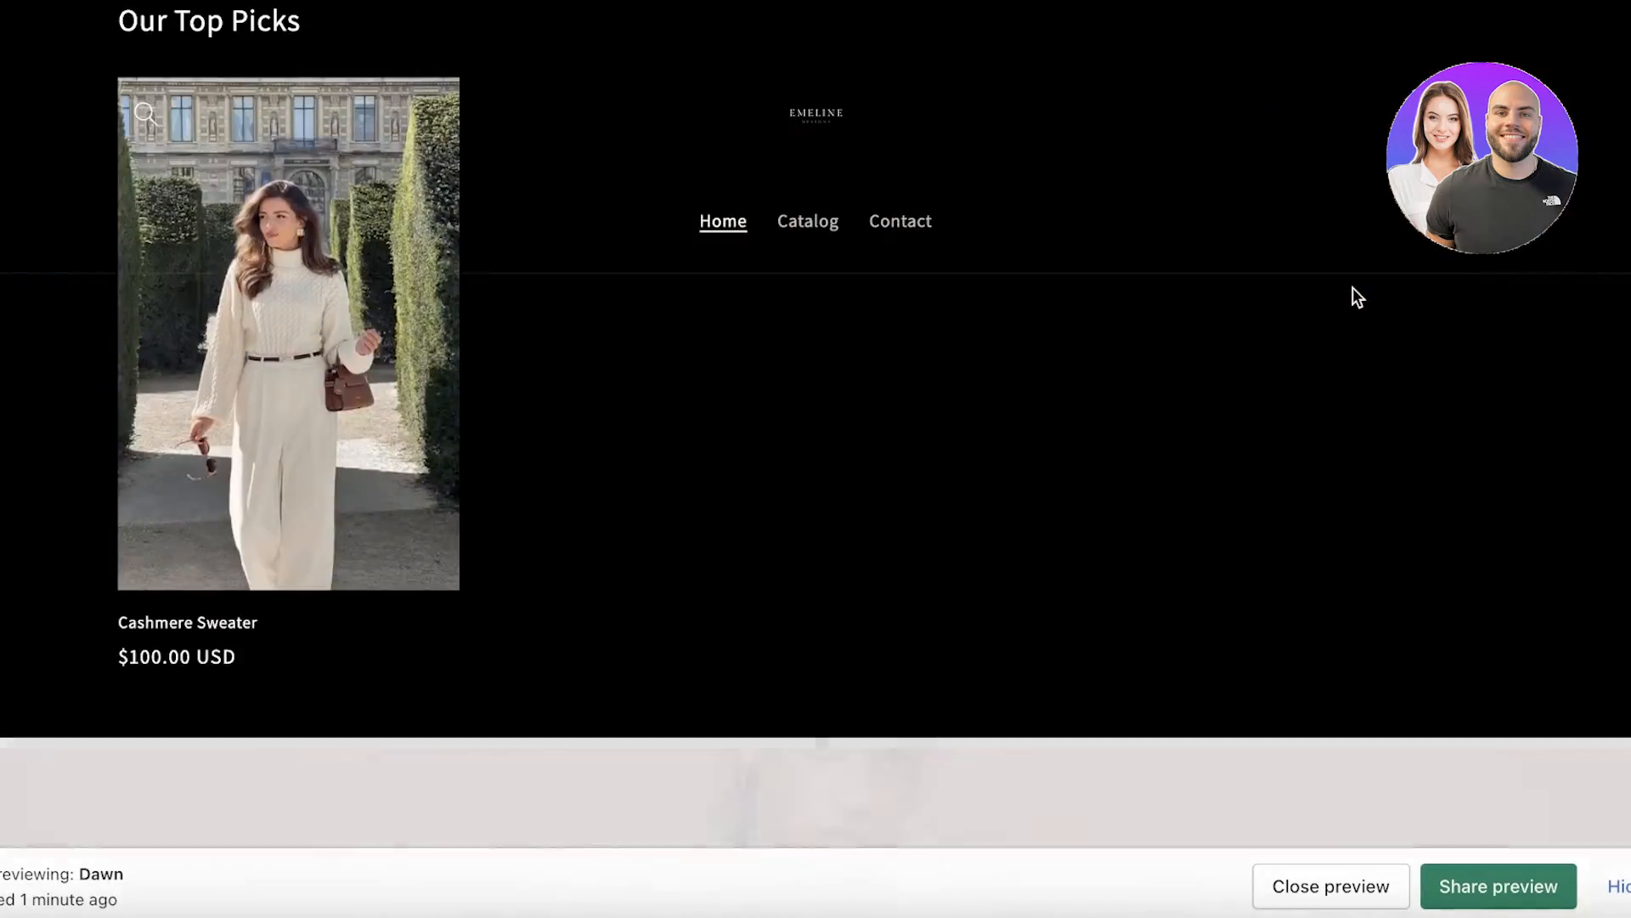
{"action": "scroll", "coordinate": [1352, 287], "scroll_direction": "up", "scroll_amount": 17}
{"action": "scroll", "coordinate": [1044, 266], "scroll_direction": "down", "scroll_amount": 6}
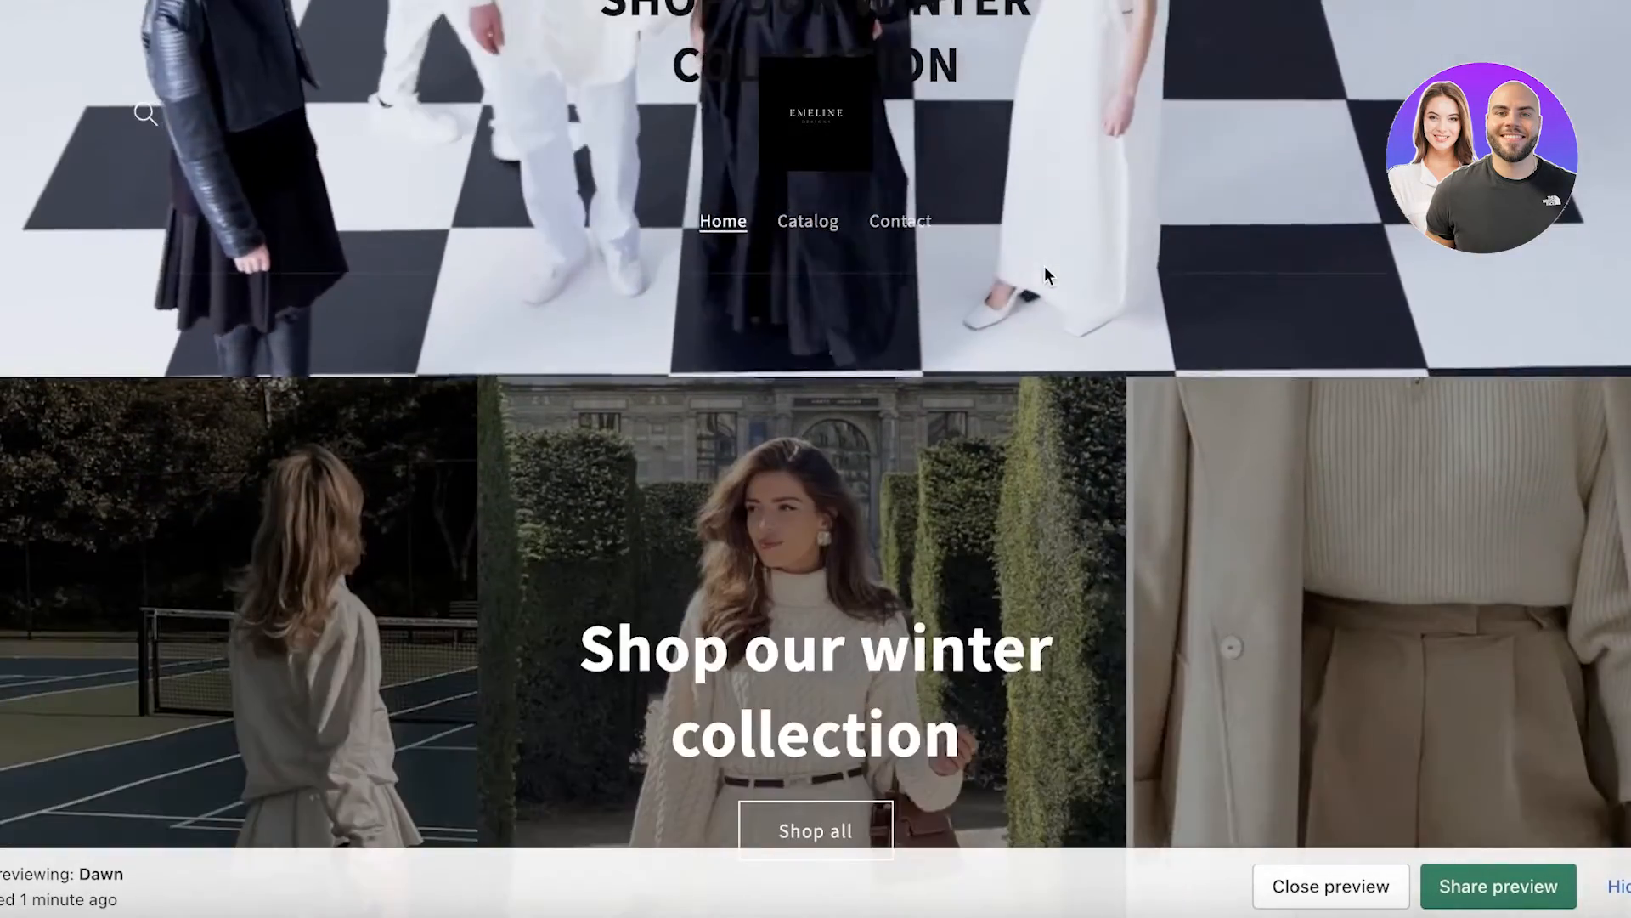
{"action": "scroll", "coordinate": [1043, 267], "scroll_direction": "up", "scroll_amount": 6}
{"action": "scroll", "coordinate": [995, 105], "scroll_direction": "down", "scroll_amount": 10}
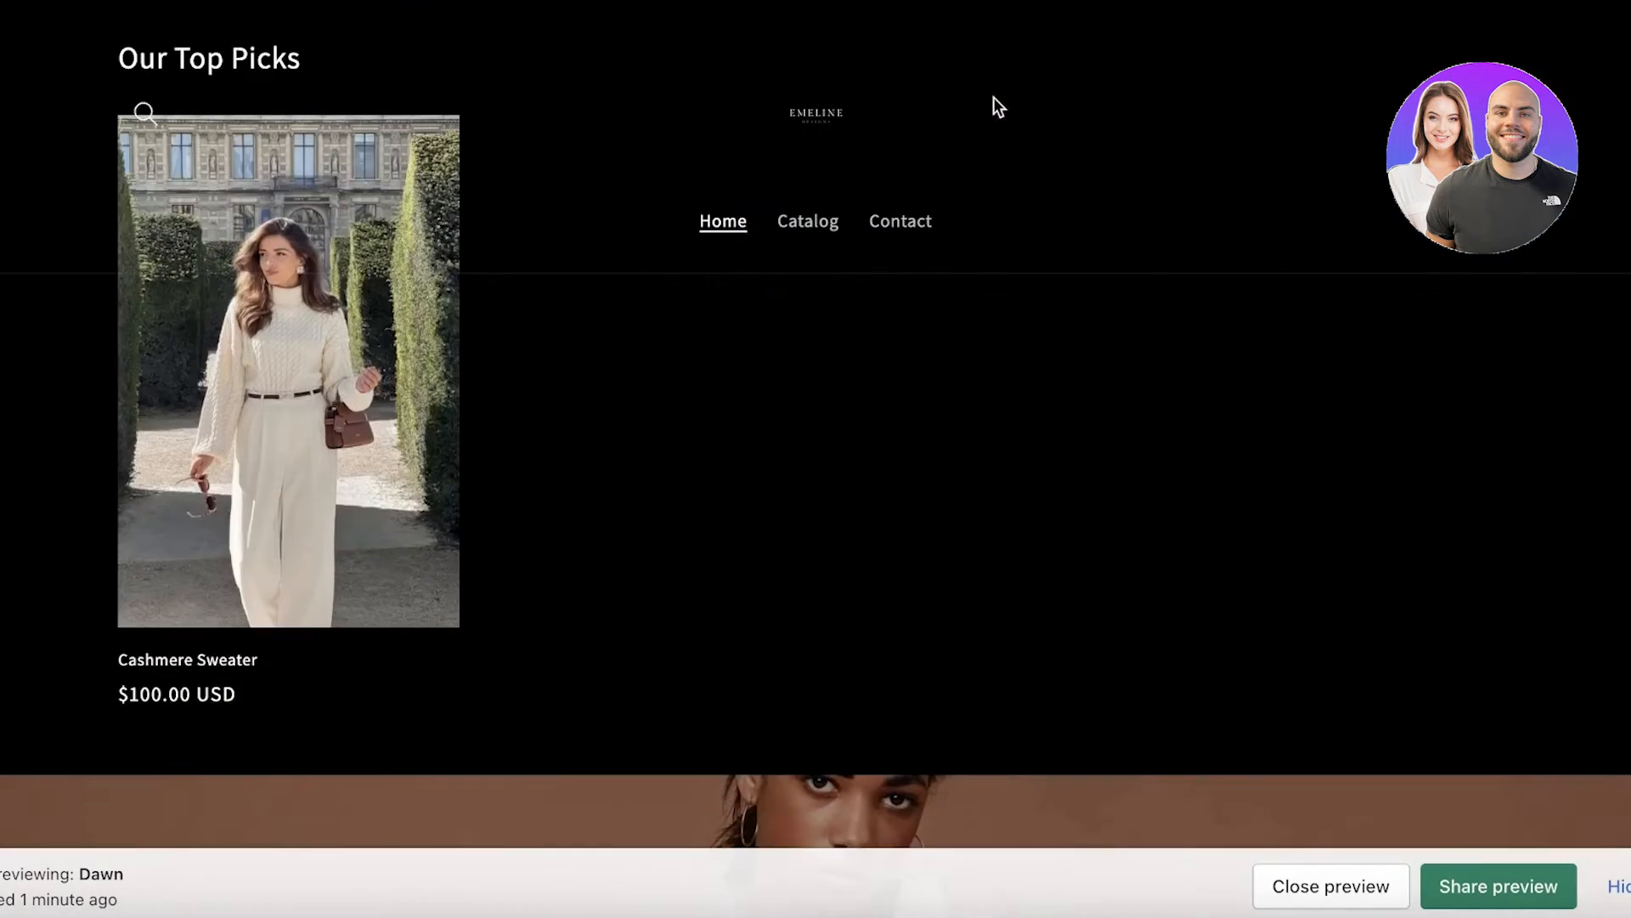
- Return to the Shopify themes page and open the draft Dawn theme from the theme library for customizing
{"action": "scroll", "coordinate": [940, 150], "scroll_direction": "up", "scroll_amount": 14}
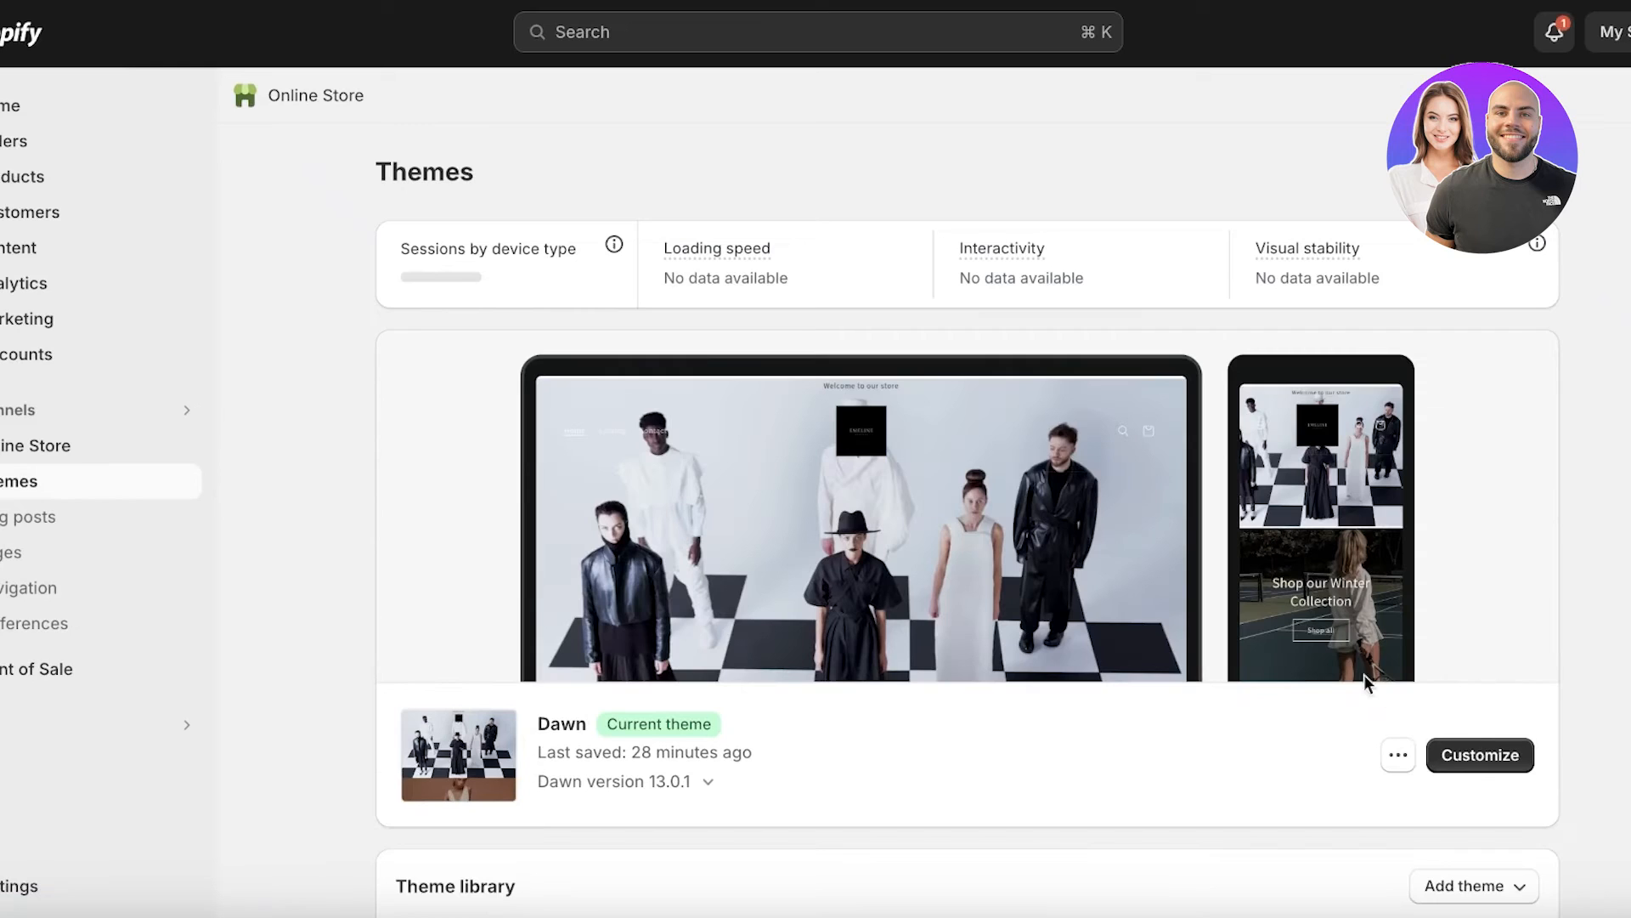
{"action": "left_click", "coordinate": [1481, 747]}
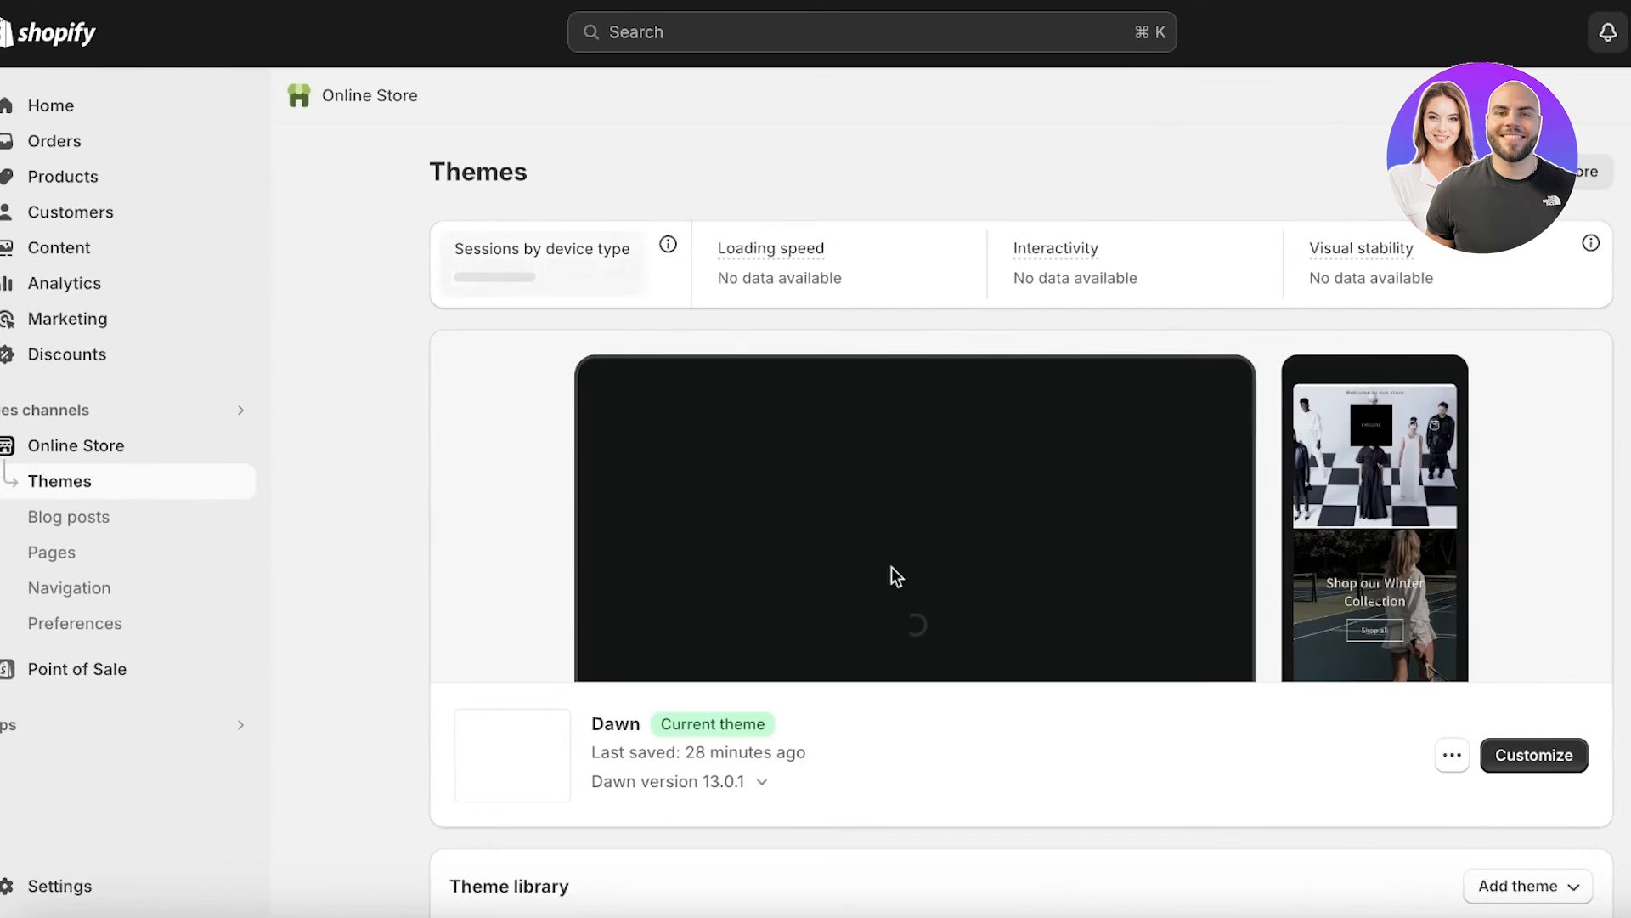
{"action": "scroll", "coordinate": [1502, 460], "scroll_direction": "down", "scroll_amount": 13}
{"action": "scroll", "coordinate": [1530, 358], "scroll_direction": "up", "scroll_amount": 7}
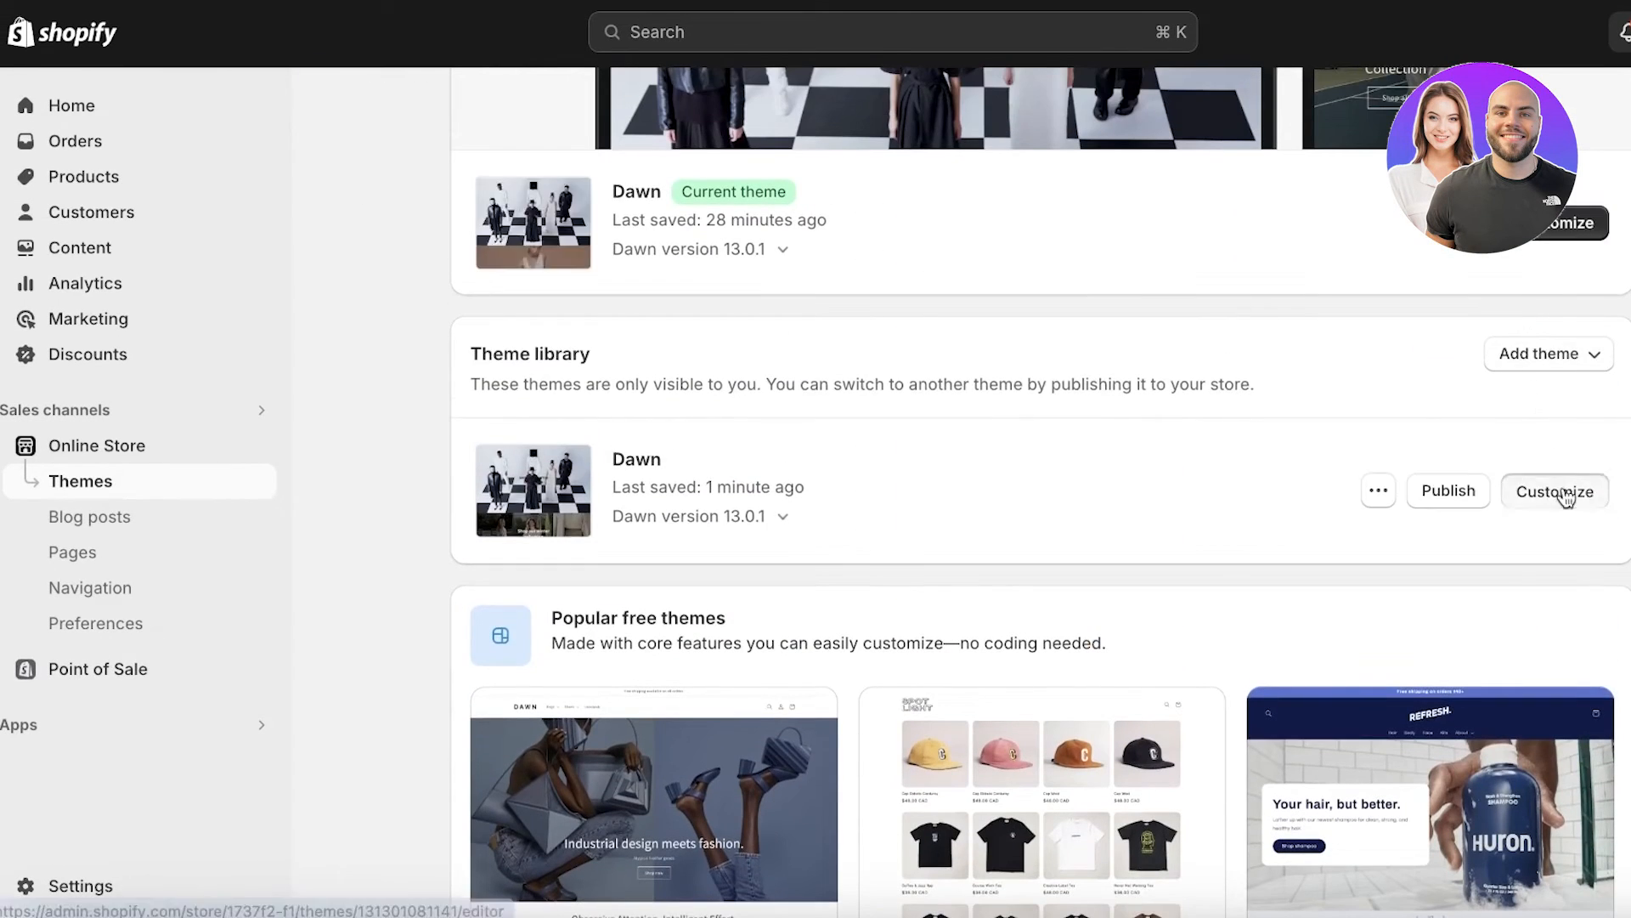
{"action": "left_click", "coordinate": [1563, 493]}
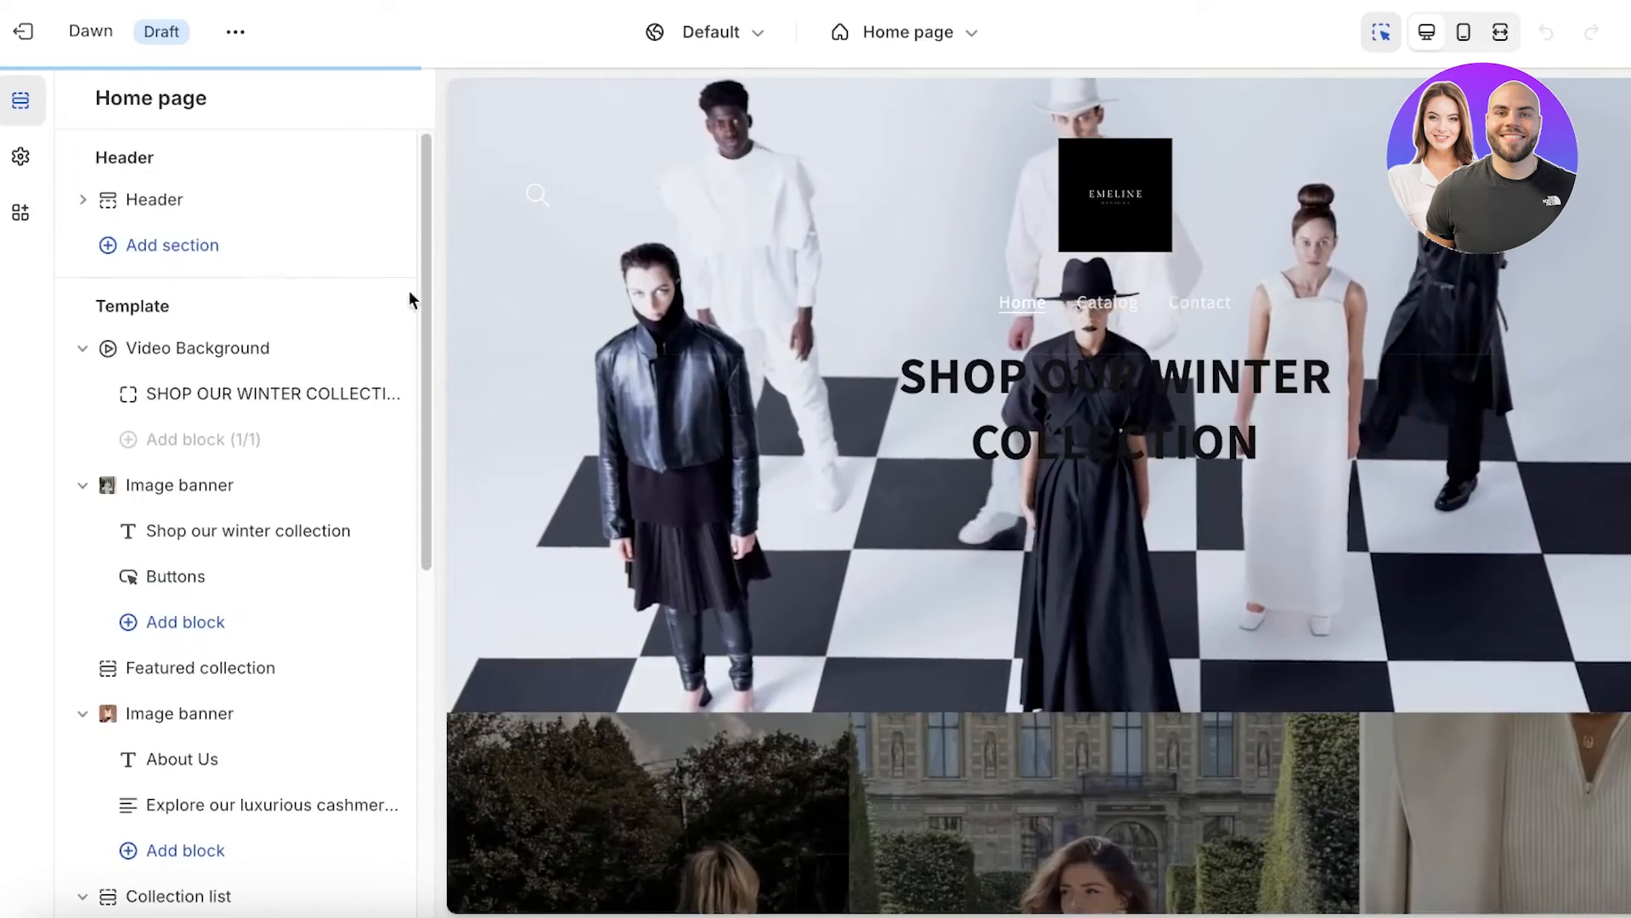
- In the Header section settings, set the sticky header to None, turn off the separator line and save the changes
{"action": "left_click", "coordinate": [195, 206]}
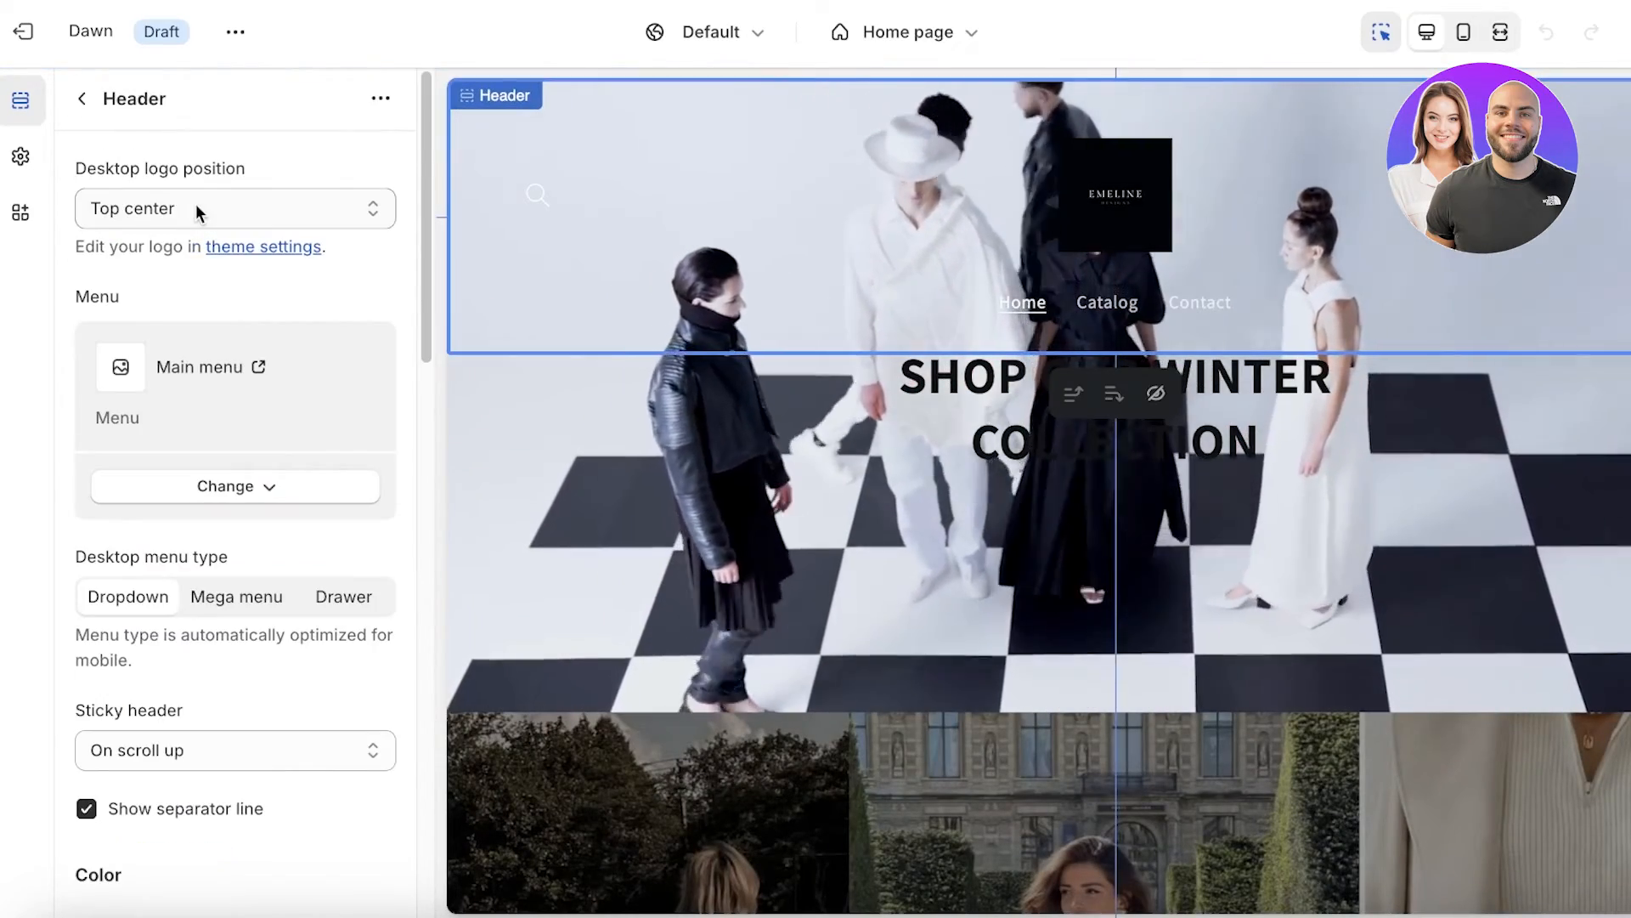
{"action": "scroll", "coordinate": [340, 791], "scroll_direction": "down", "scroll_amount": 1}
{"action": "scroll", "coordinate": [299, 778], "scroll_direction": "down", "scroll_amount": 1}
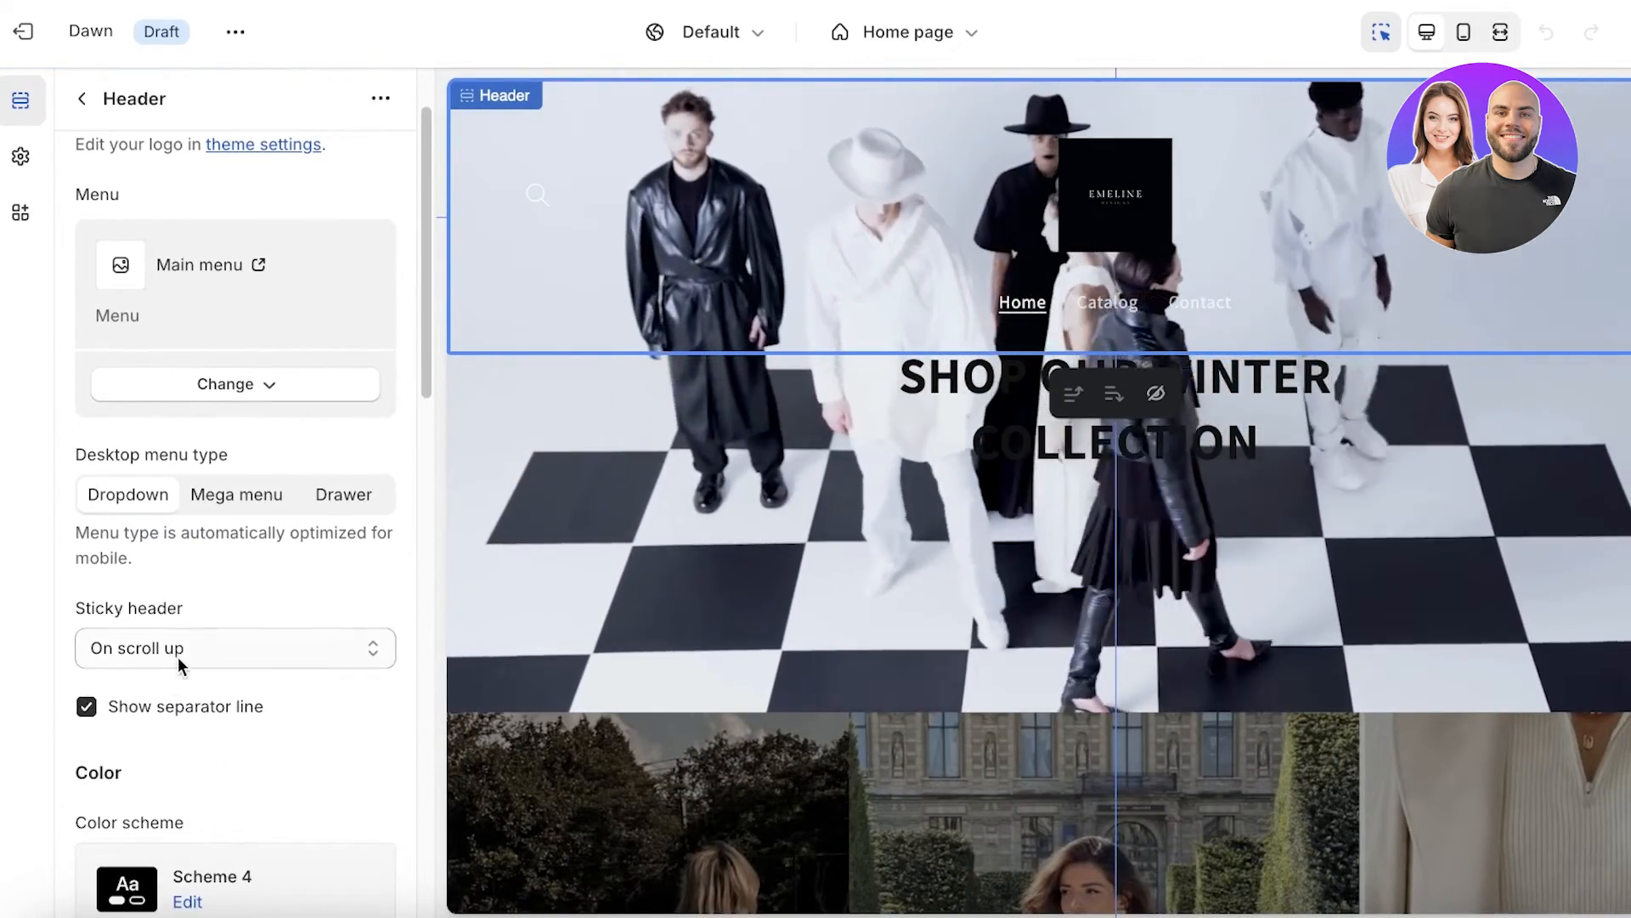
{"action": "left_click", "coordinate": [177, 656]}
{"action": "left_click", "coordinate": [179, 621]}
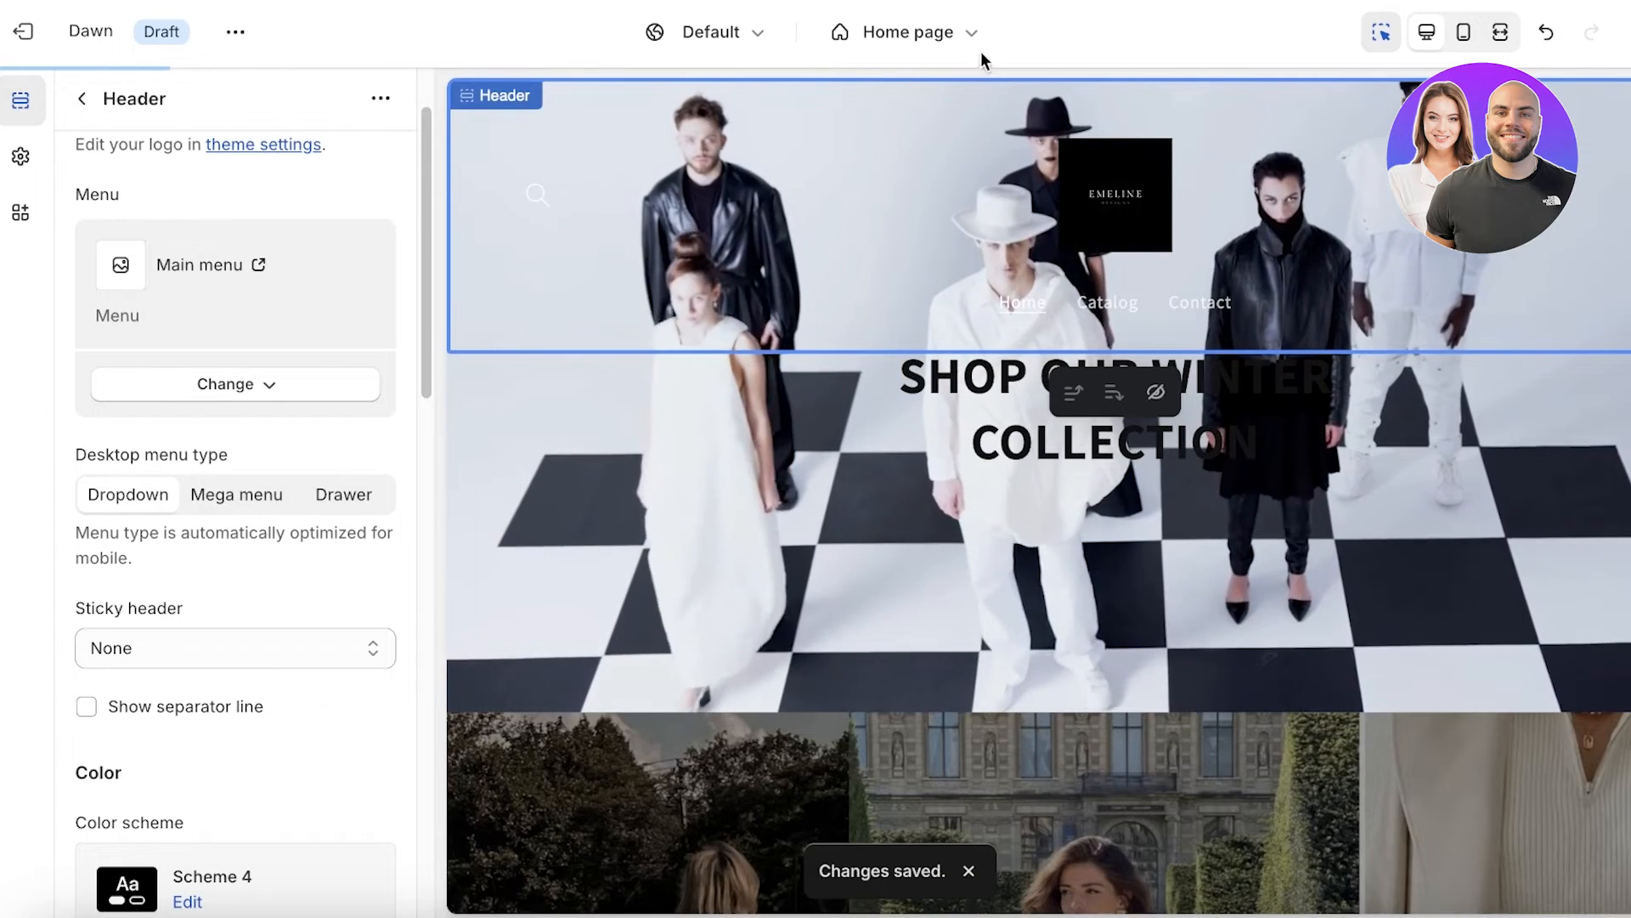
- Leave the theme editor, preview the draft Dawn theme and examine how the header behaves while moving through the home page
{"action": "left_click", "coordinate": [23, 31]}
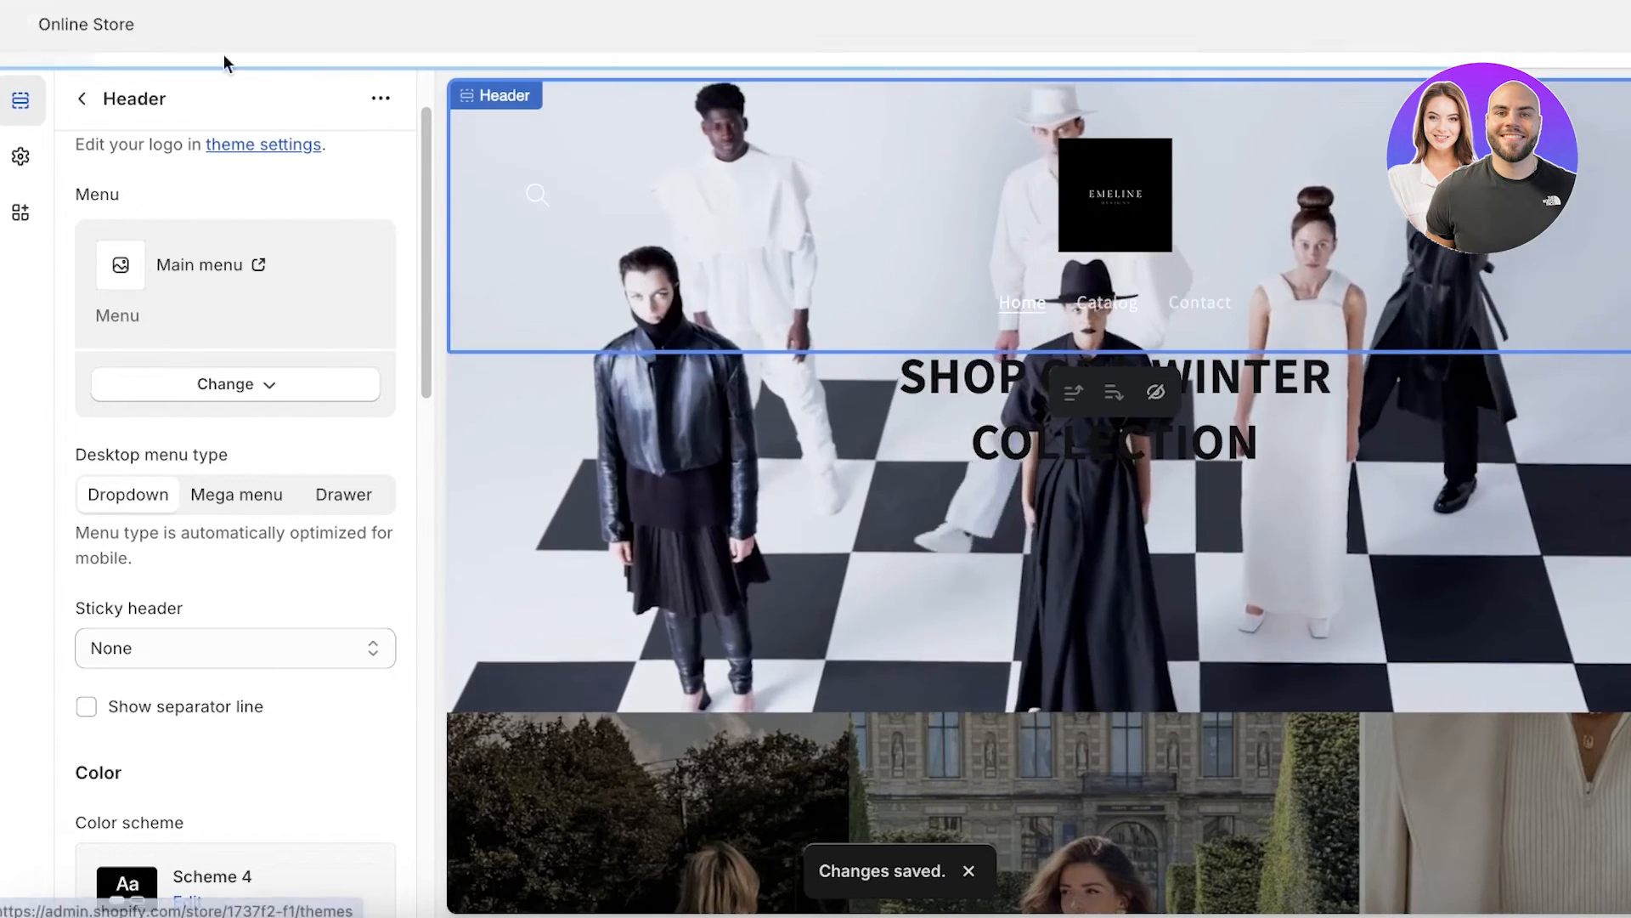
{"action": "scroll", "coordinate": [1276, 728], "scroll_direction": "down", "scroll_amount": 5}
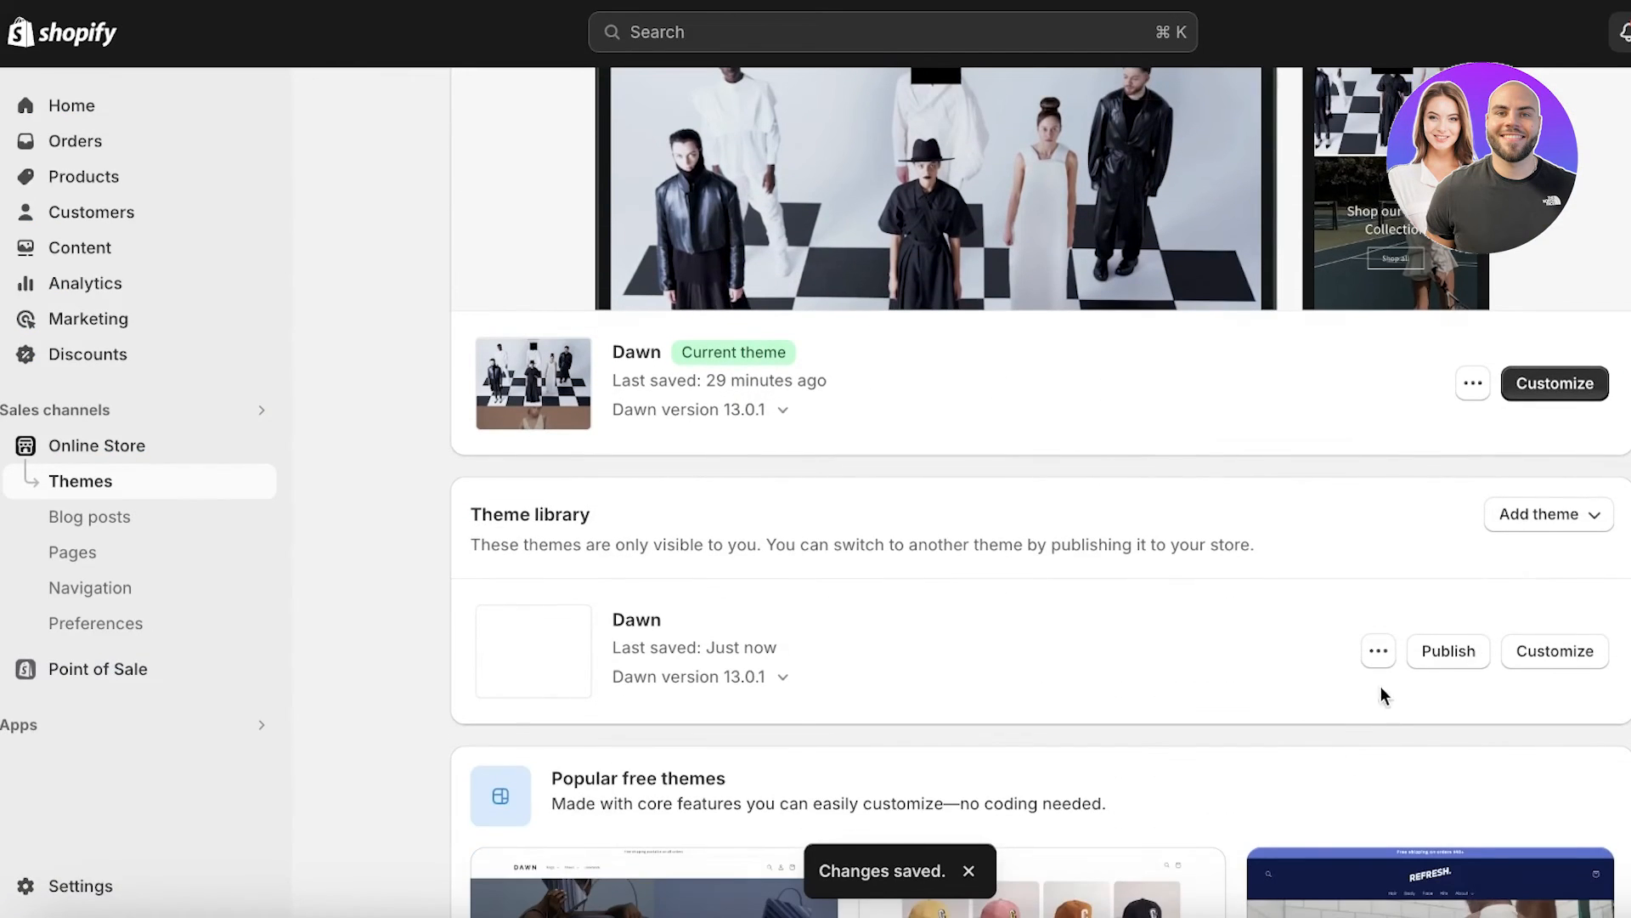
{"action": "left_click", "coordinate": [1213, 306]}
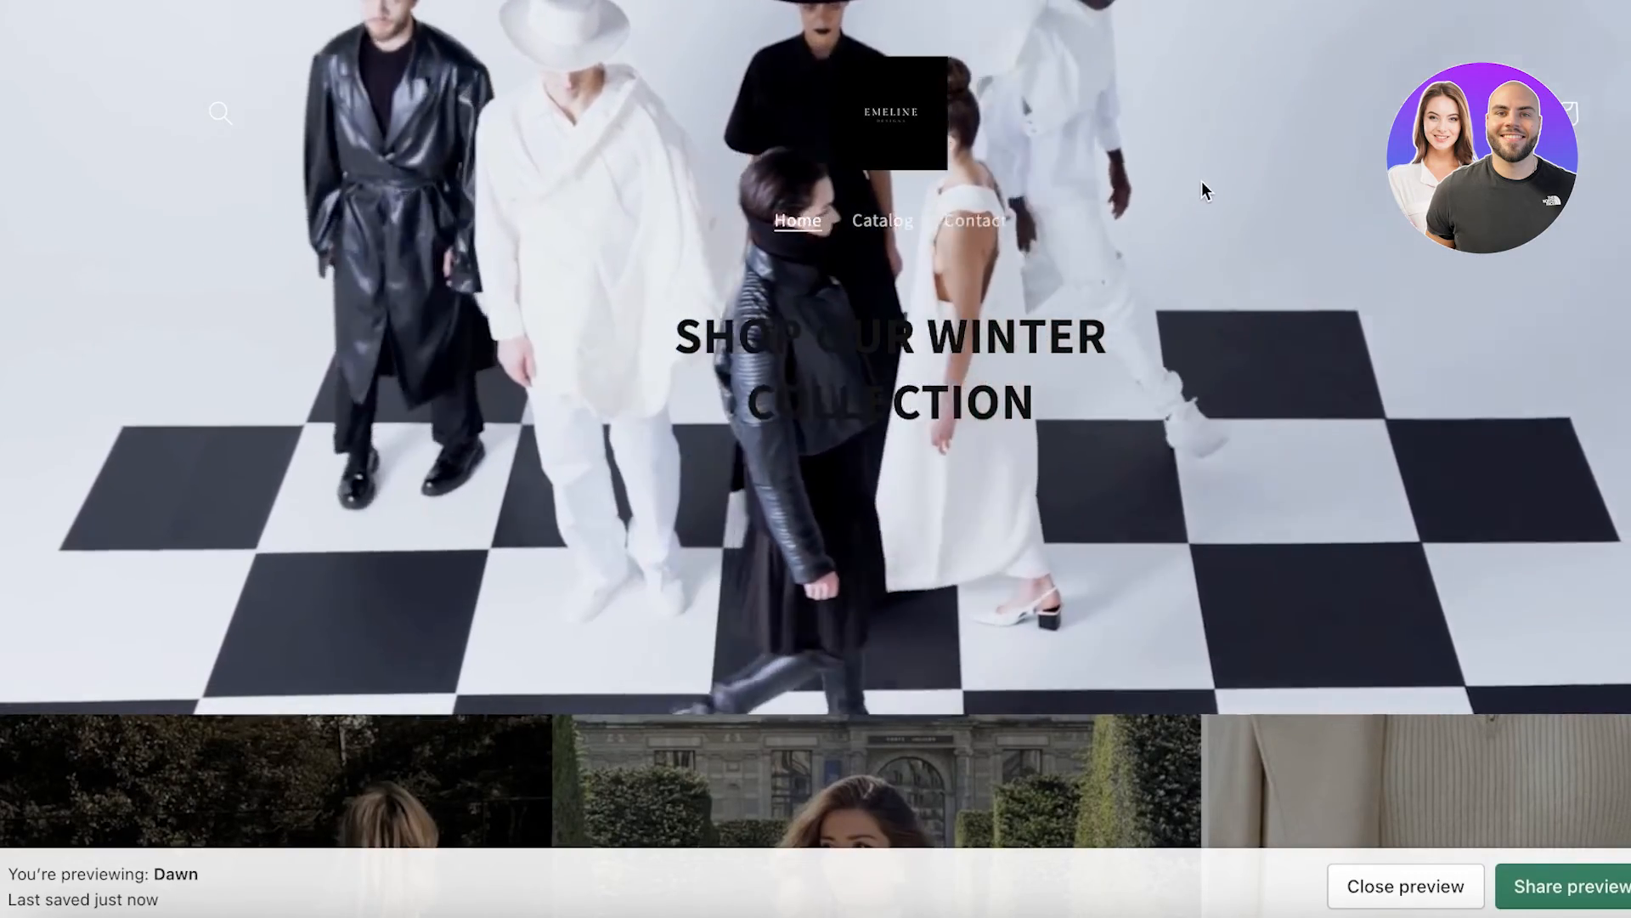
{"action": "scroll", "coordinate": [1202, 187], "scroll_direction": "down", "scroll_amount": 8}
{"action": "scroll", "coordinate": [1206, 196], "scroll_direction": "up", "scroll_amount": 8}
{"action": "scroll", "coordinate": [1047, 272], "scroll_direction": "down", "scroll_amount": 9}
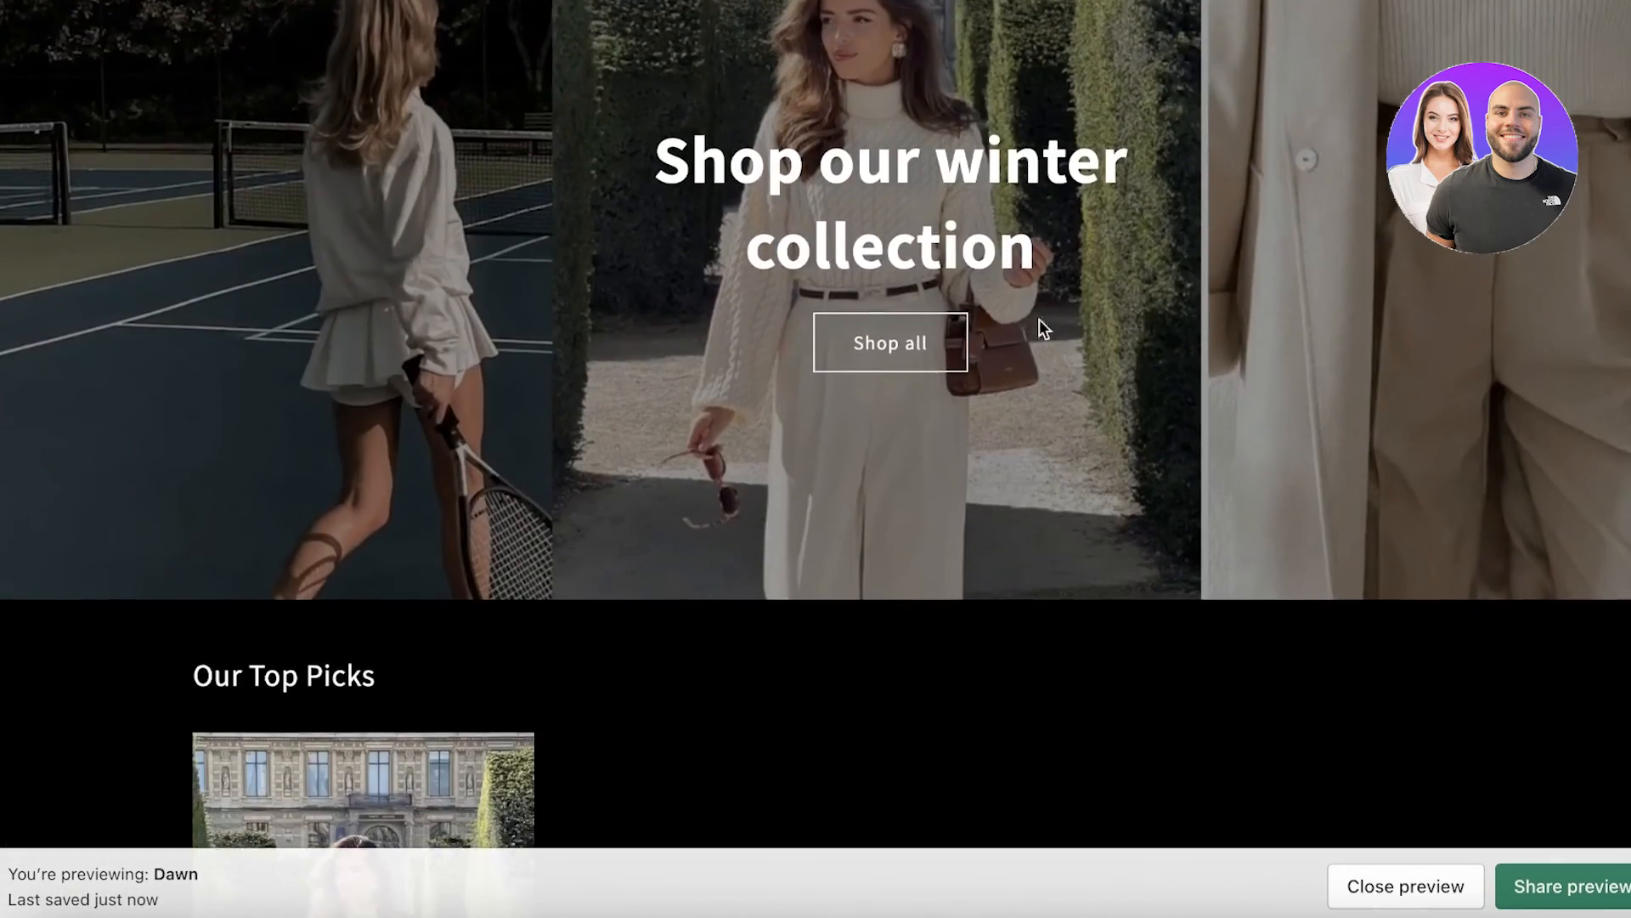
{"action": "scroll", "coordinate": [1045, 339], "scroll_direction": "down", "scroll_amount": 10}
{"action": "scroll", "coordinate": [1172, 437], "scroll_direction": "up", "scroll_amount": 15}
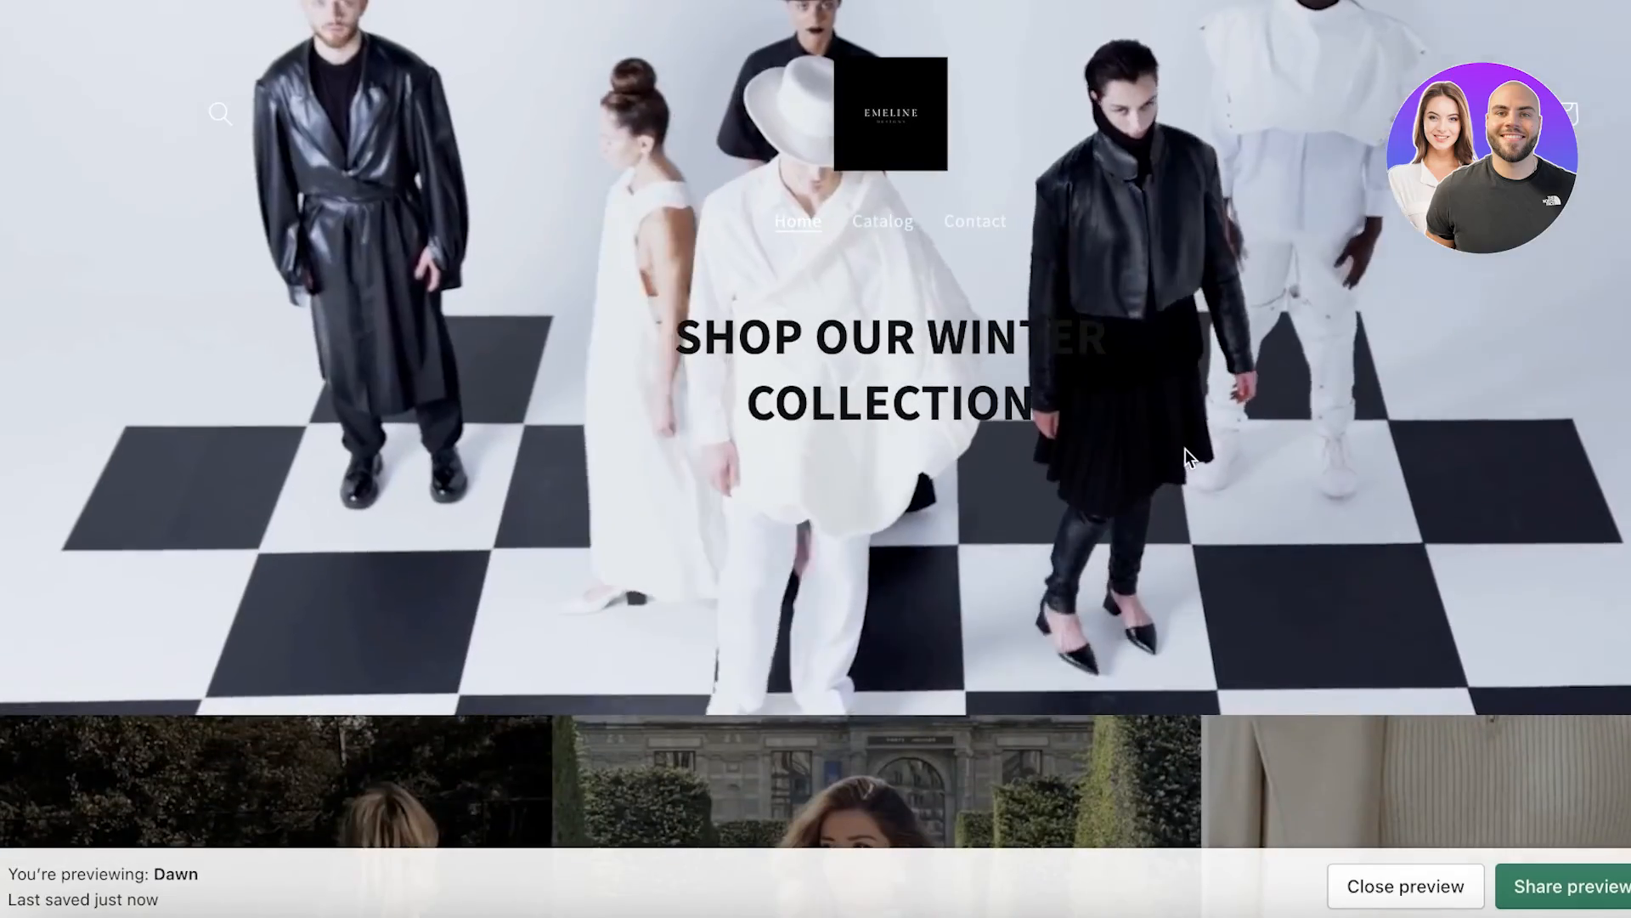